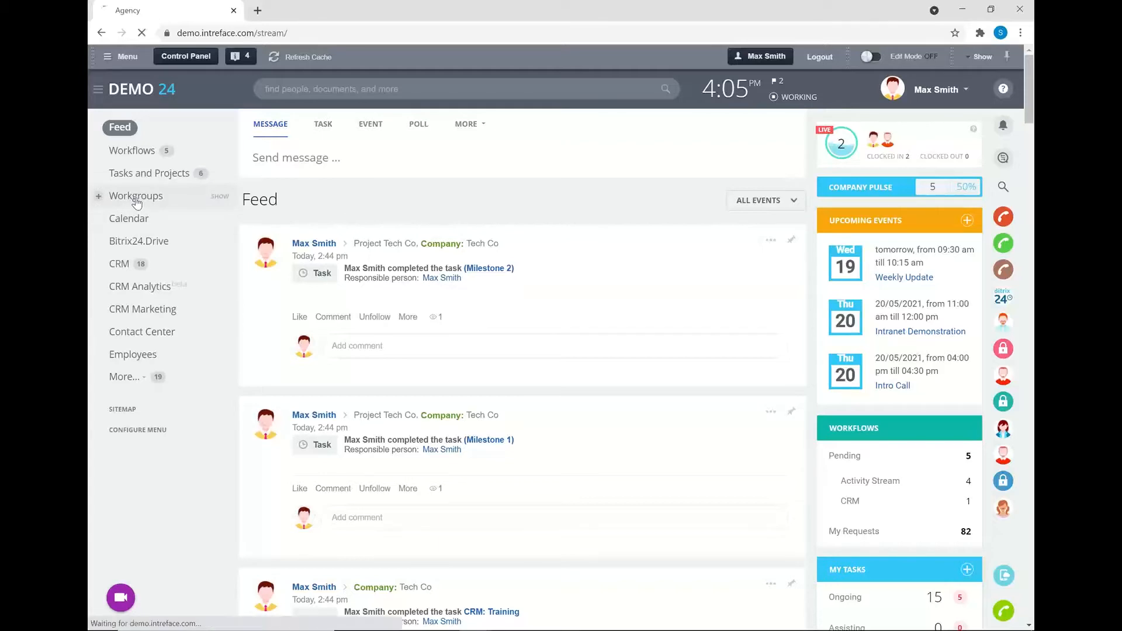
Step: Start creating a new Private Project from the workgroups and projects area after reviewing the available workgroup and project types
{"action": "left_click", "coordinate": [136, 200]}
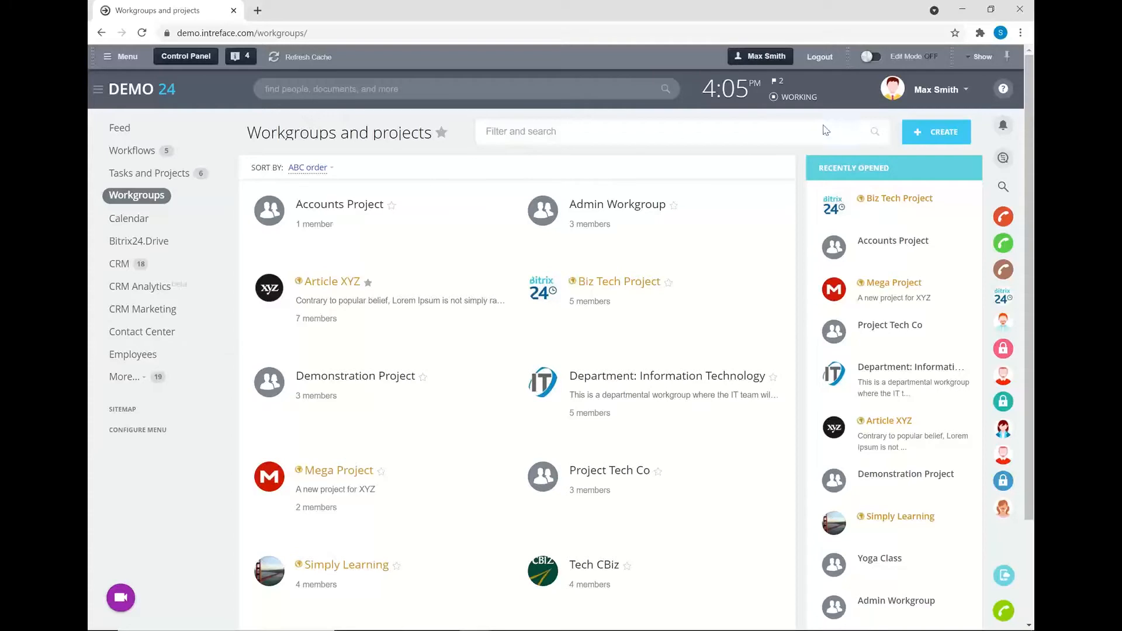
{"action": "left_click", "coordinate": [919, 136]}
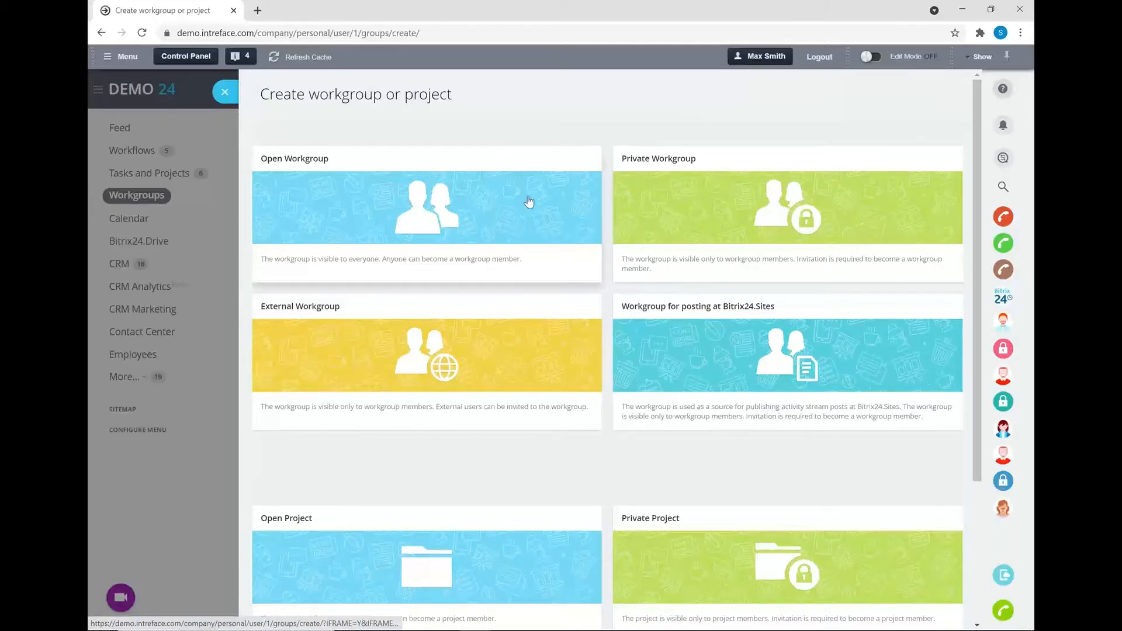
{"action": "scroll", "coordinate": [443, 230], "scroll_direction": "down", "scroll_amount": 3}
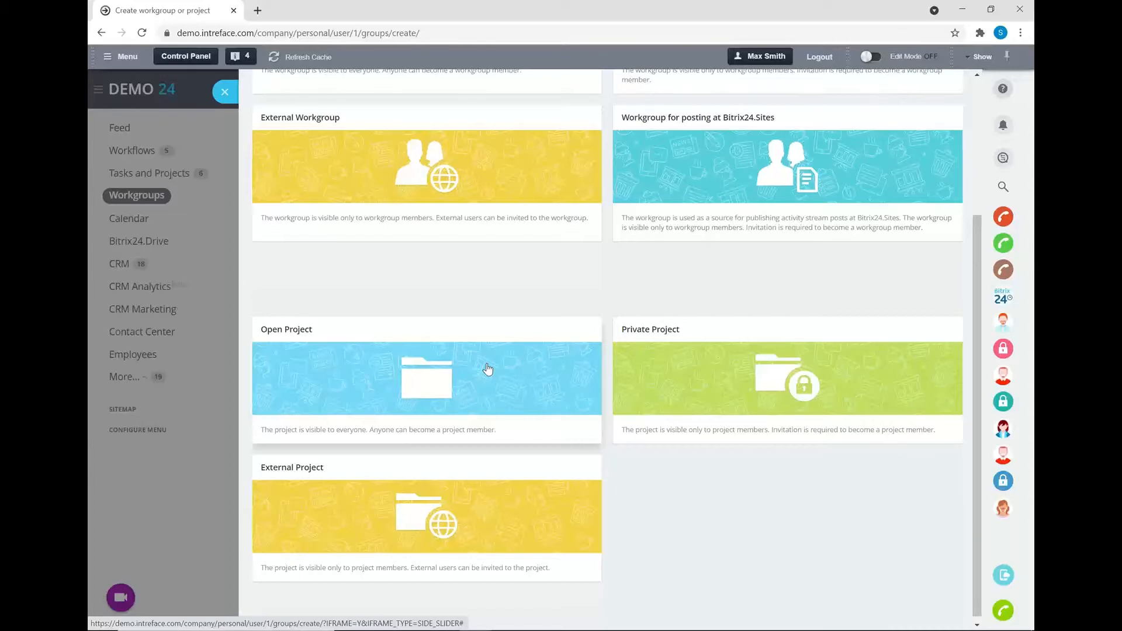
{"action": "scroll", "coordinate": [513, 359], "scroll_direction": "up", "scroll_amount": 2}
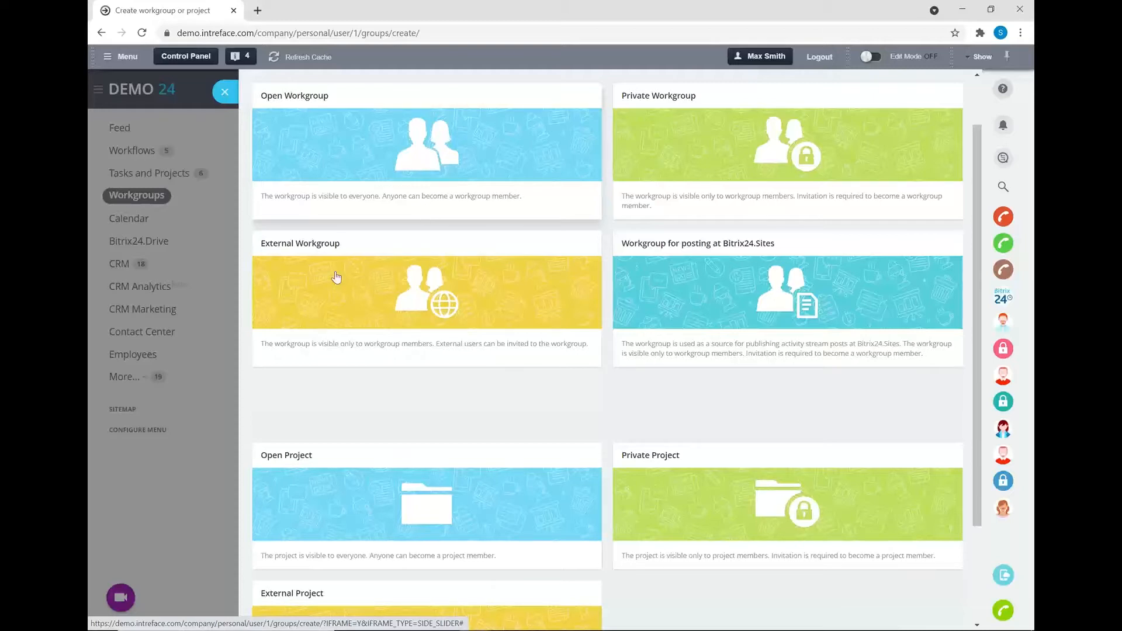
{"action": "scroll", "coordinate": [430, 474], "scroll_direction": "down", "scroll_amount": 1}
{"action": "scroll", "coordinate": [431, 474], "scroll_direction": "down", "scroll_amount": 2}
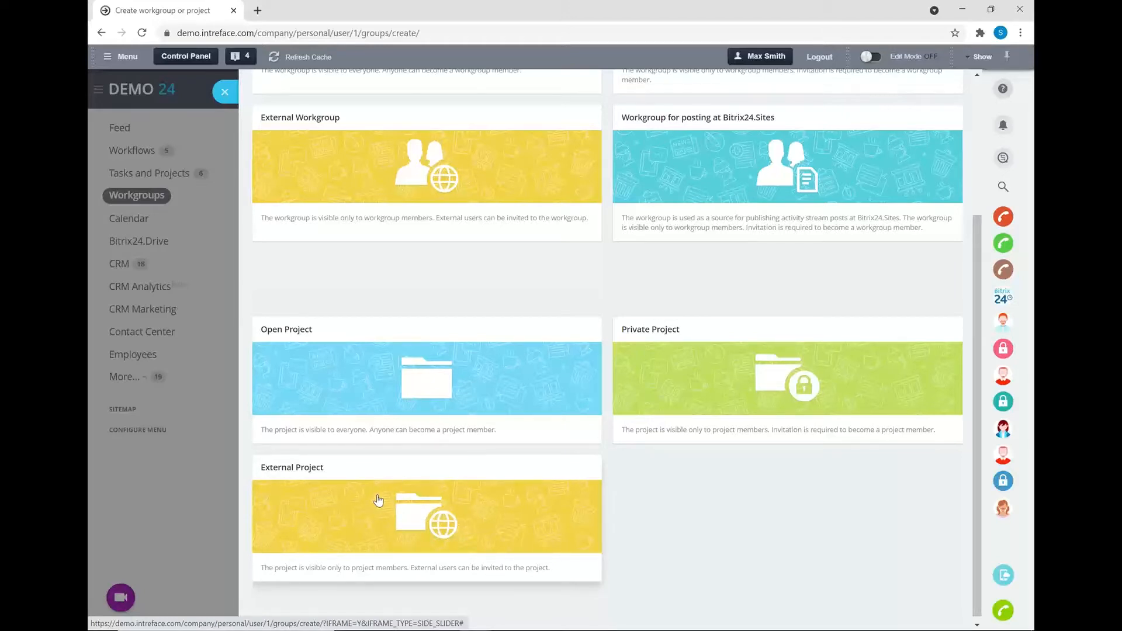
{"action": "left_click", "coordinate": [714, 374]}
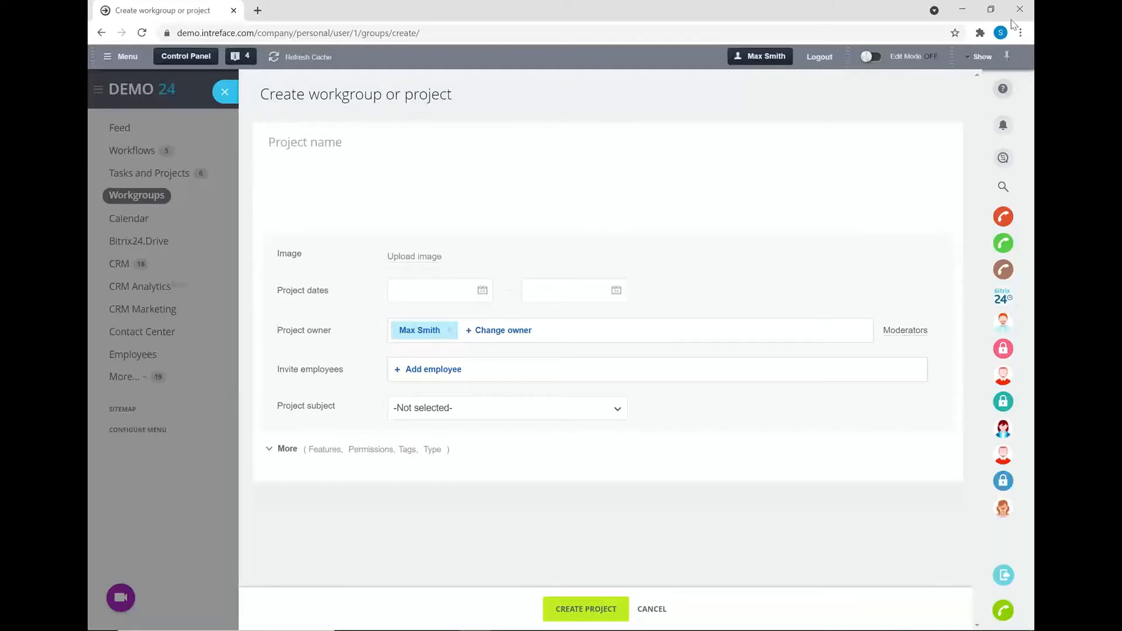
{"action": "left_click", "coordinate": [1011, 20]}
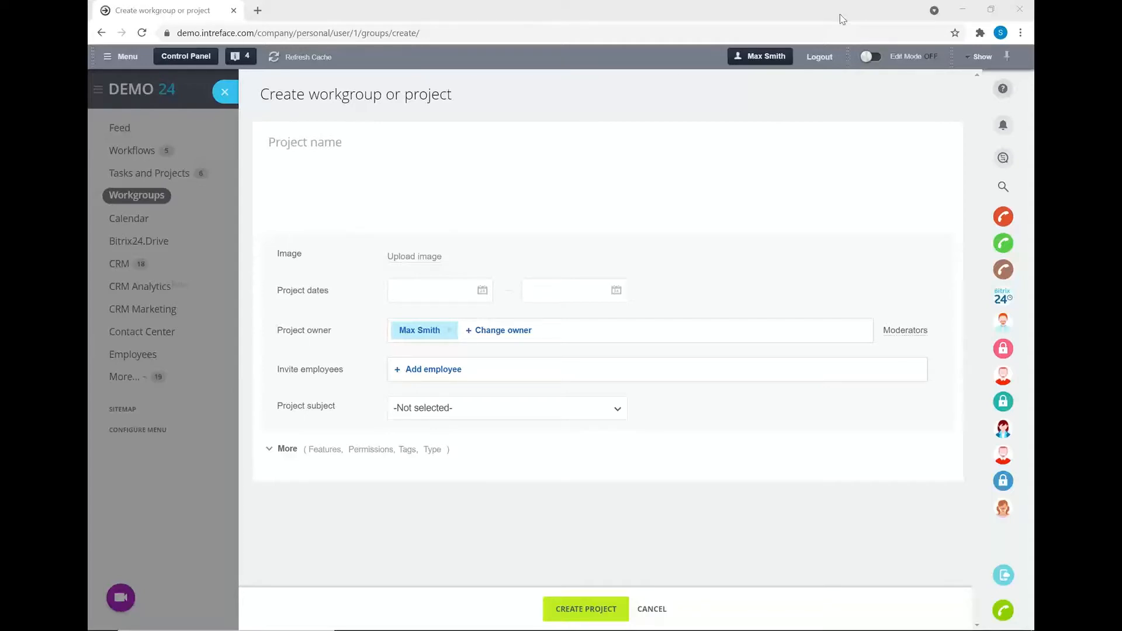
Step: Name the project "Perfect Project Management Group" and enter "Project group" as its description
{"action": "left_click", "coordinate": [676, 151]}
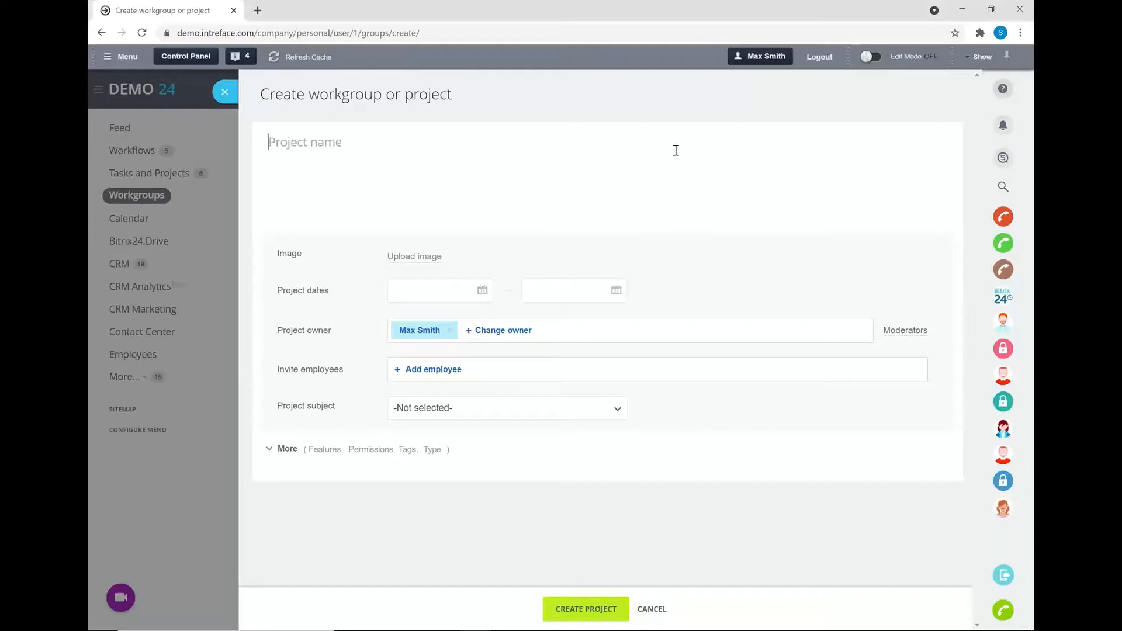
{"action": "type", "text": "Perfect Project Management Group"}
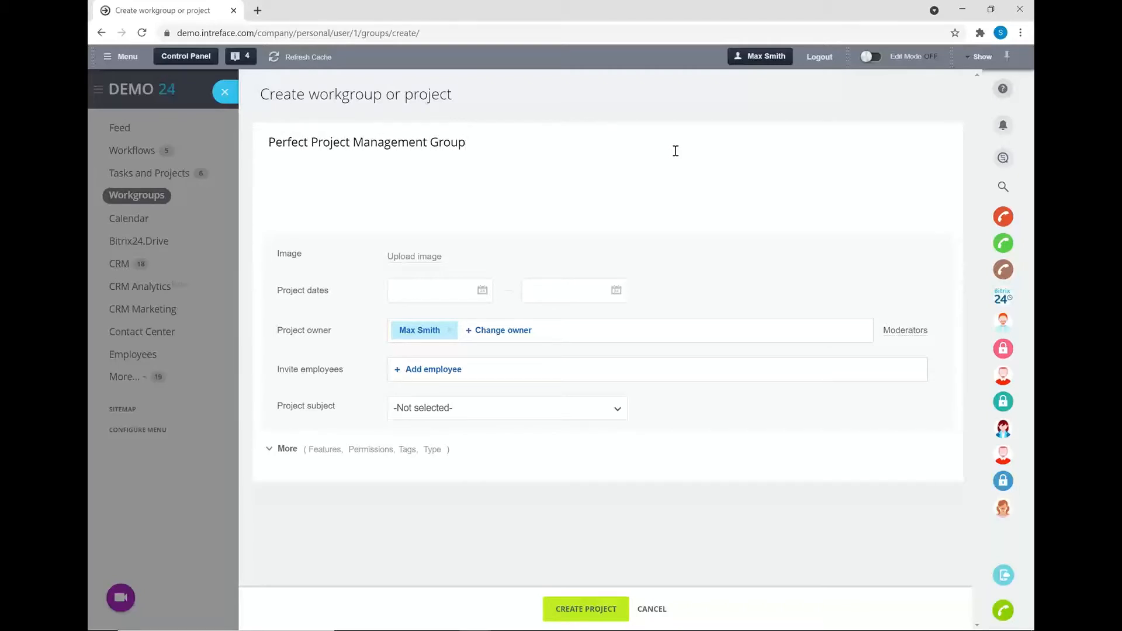
{"action": "left_click", "coordinate": [629, 194]}
{"action": "type", "text": "Project group"}
Step: Set the project dates from 01/06/2021 to 30/06/2021
{"action": "left_click", "coordinate": [482, 291]}
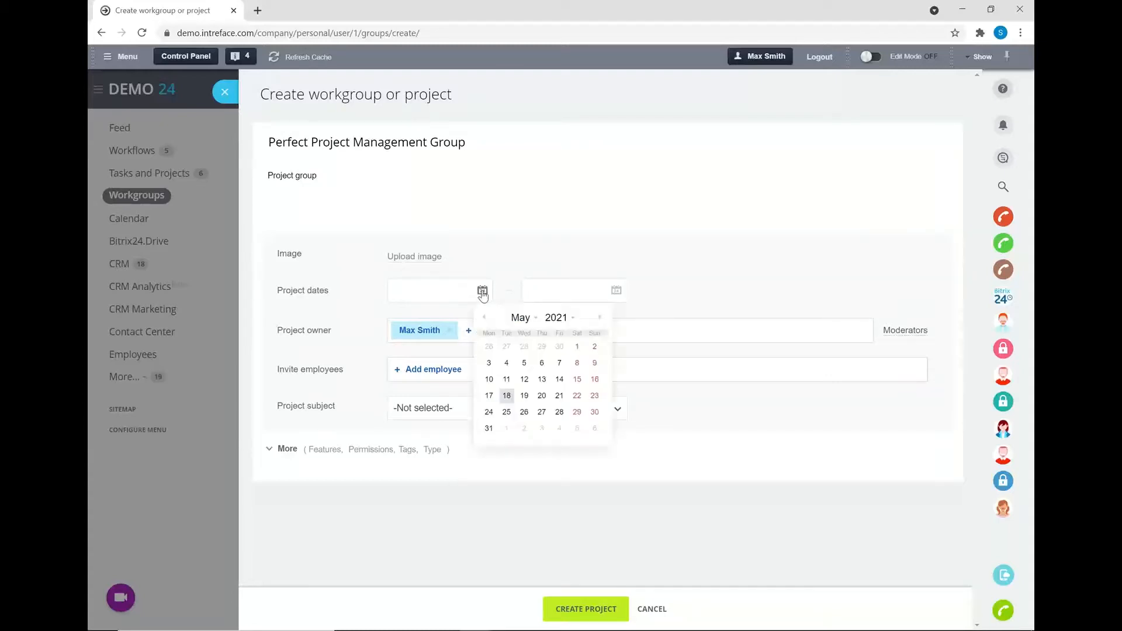
{"action": "left_click", "coordinate": [507, 430]}
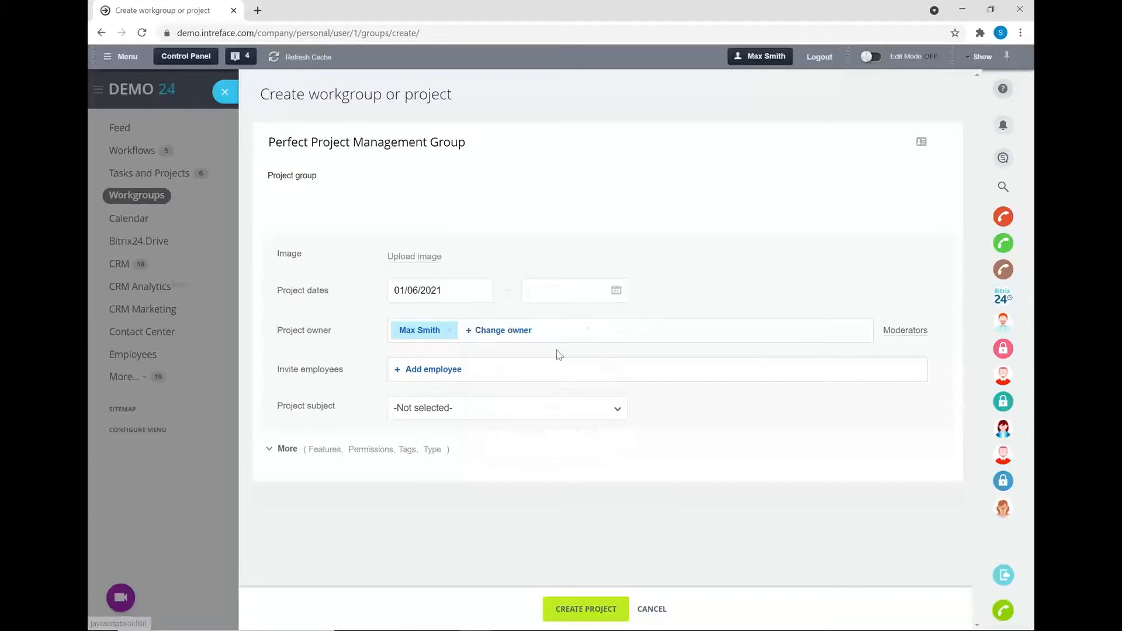
{"action": "left_click", "coordinate": [617, 293]}
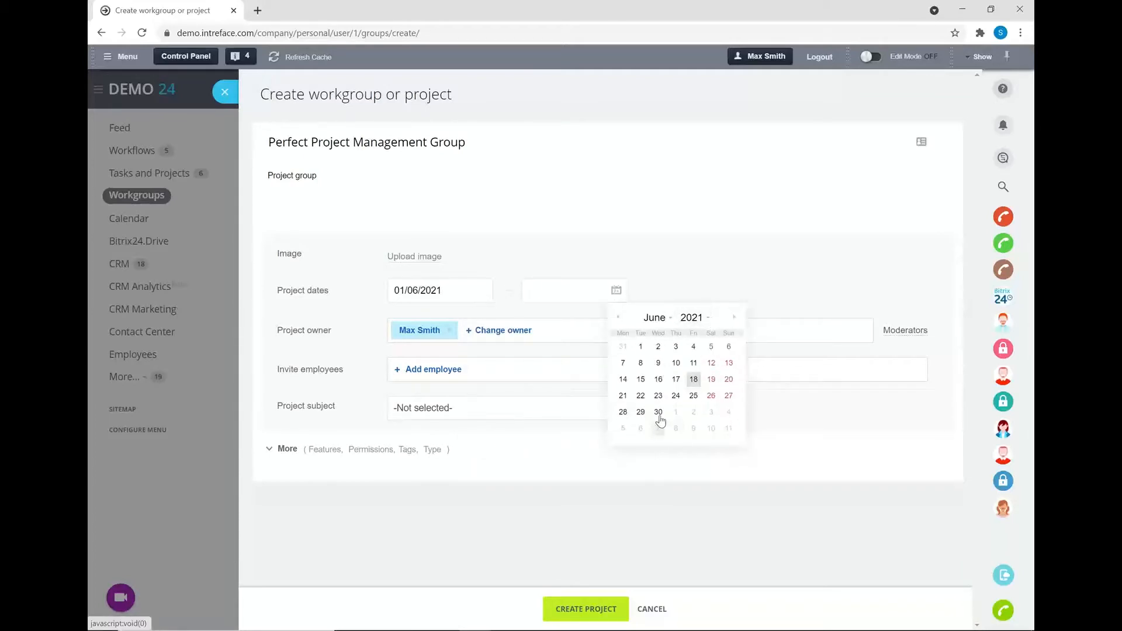
{"action": "left_click", "coordinate": [658, 434]}
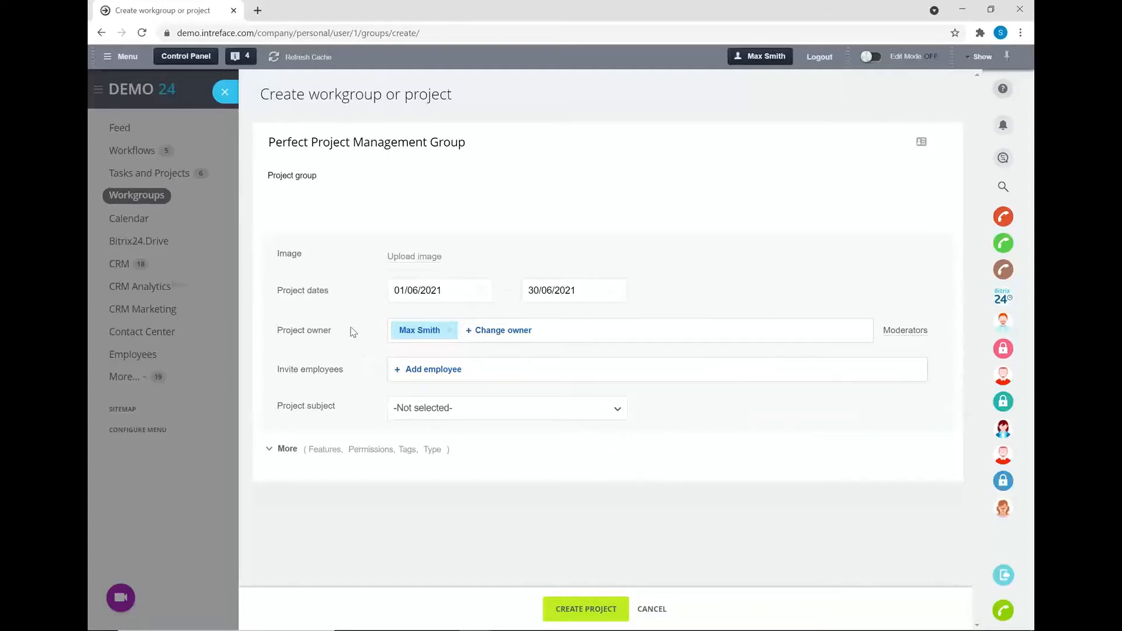
Step: Show the project moderators setting and assign one employee as moderator
{"action": "left_click", "coordinate": [906, 332]}
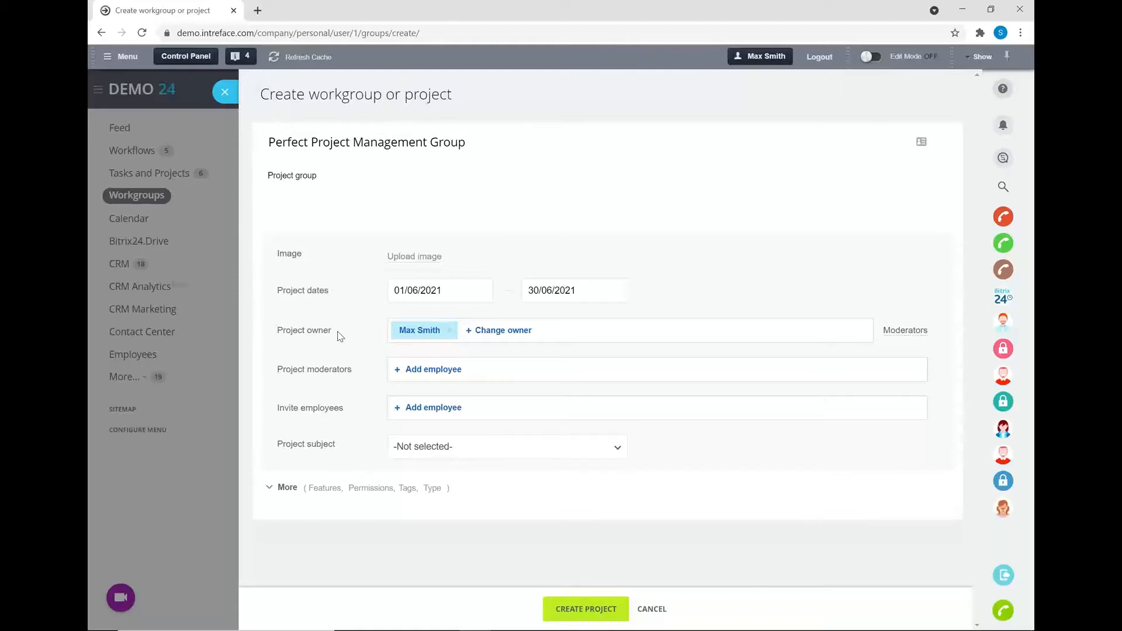
{"action": "left_click", "coordinate": [416, 369]}
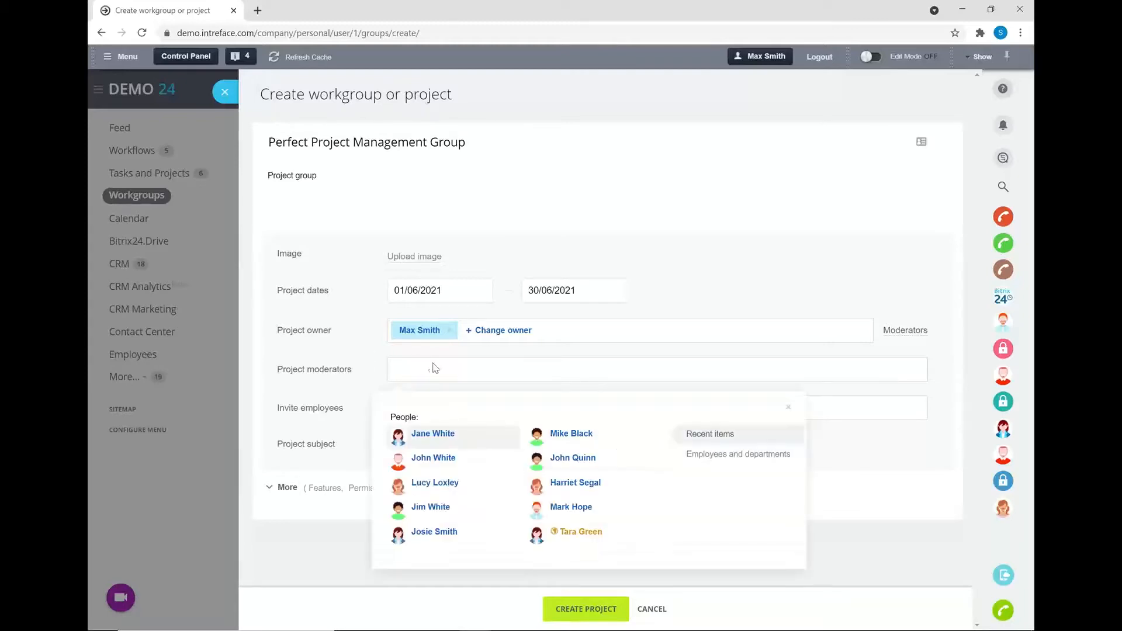
{"action": "left_click", "coordinate": [562, 507]}
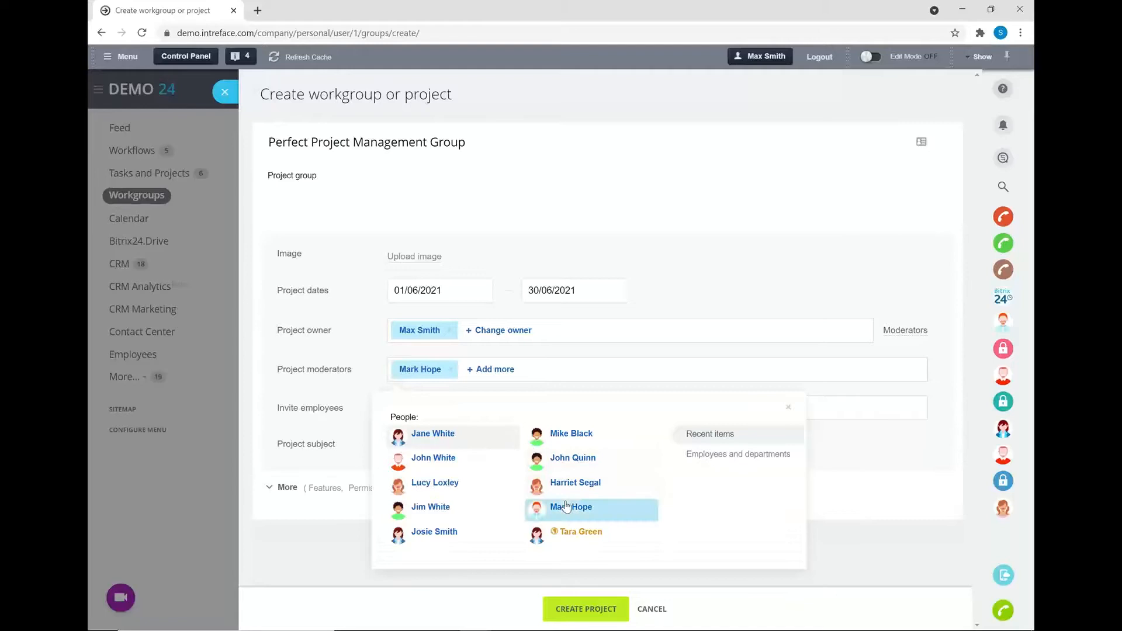
{"action": "left_click", "coordinate": [370, 368]}
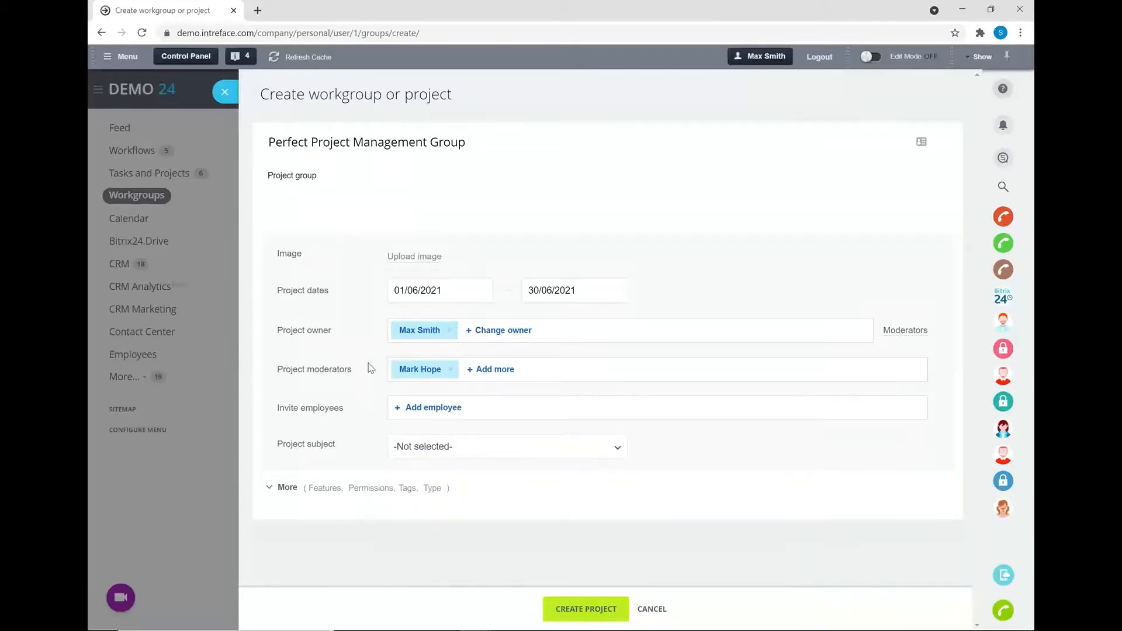
Step: Invite three employees from the recent people to the project and set the project subject to Management Board
{"action": "left_click", "coordinate": [434, 407]}
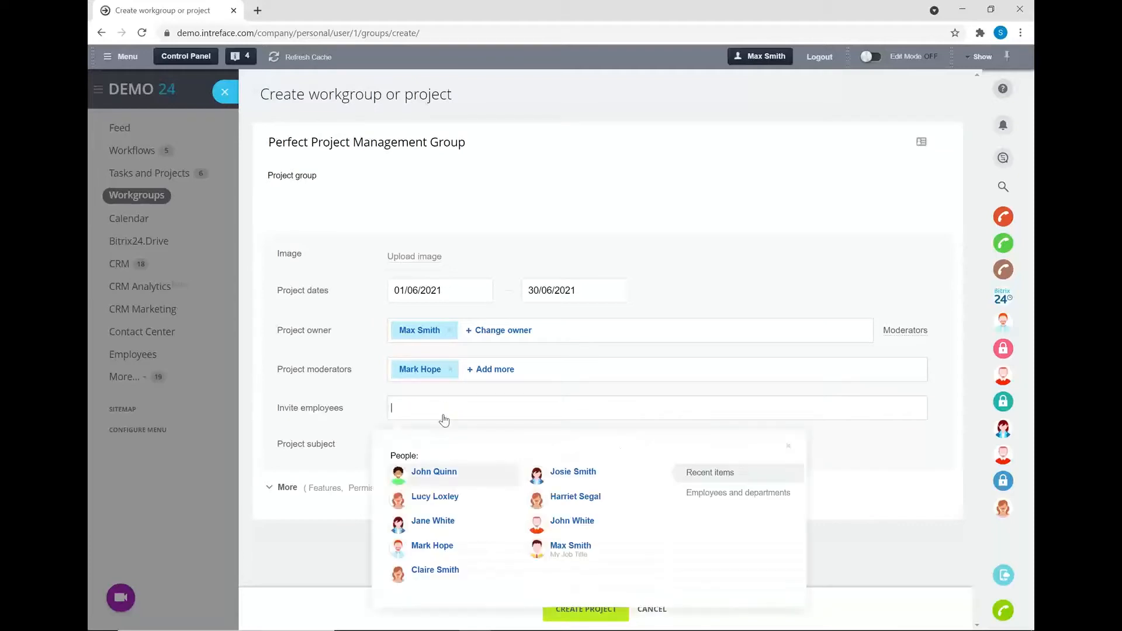
{"action": "left_click", "coordinate": [578, 518]}
{"action": "left_click", "coordinate": [577, 497]}
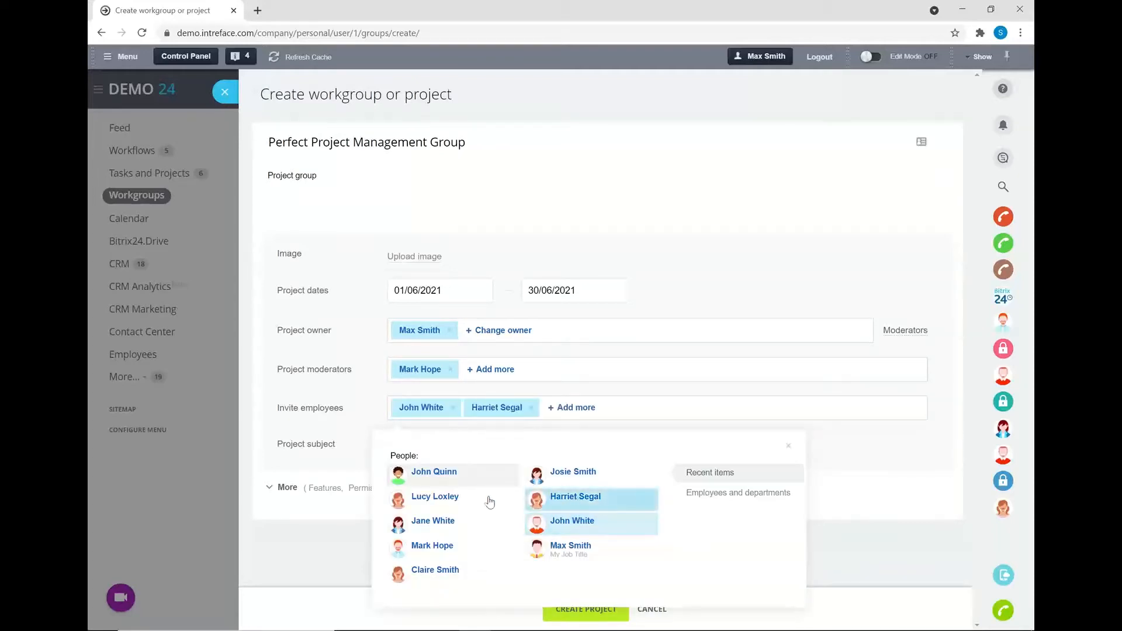
{"action": "left_click", "coordinate": [446, 503]}
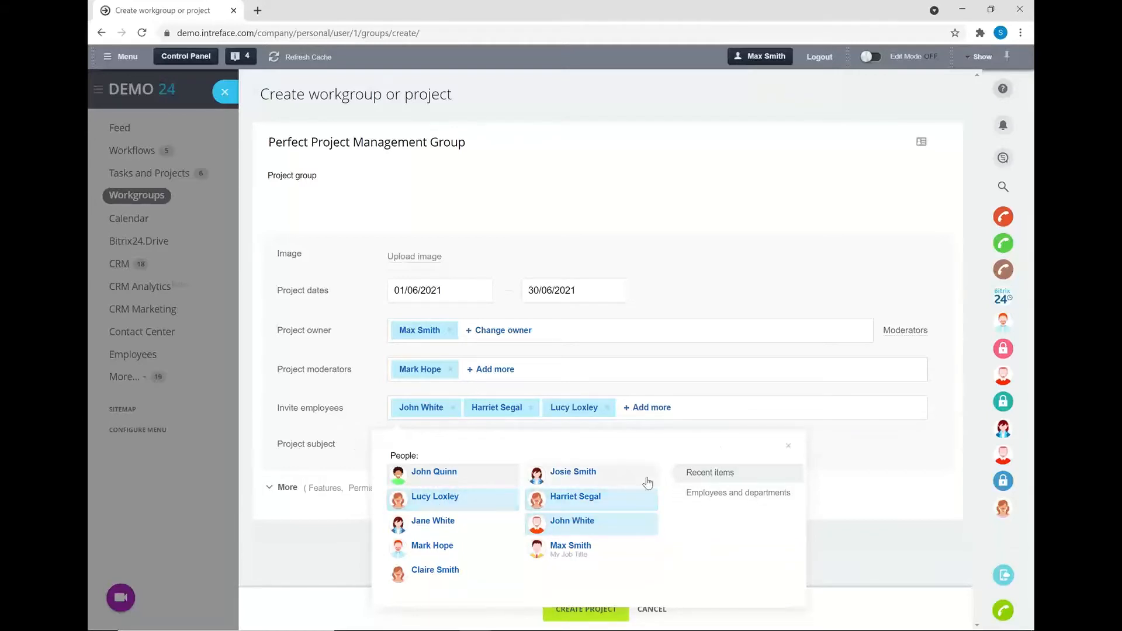
{"action": "left_click", "coordinate": [723, 498]}
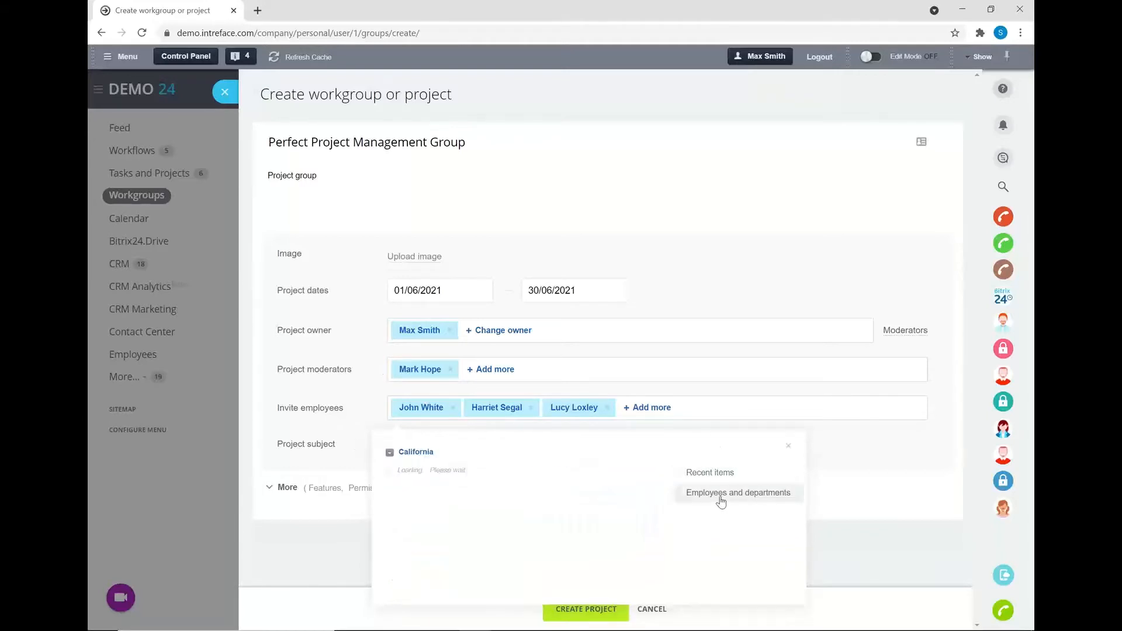
{"action": "left_click", "coordinate": [788, 446]}
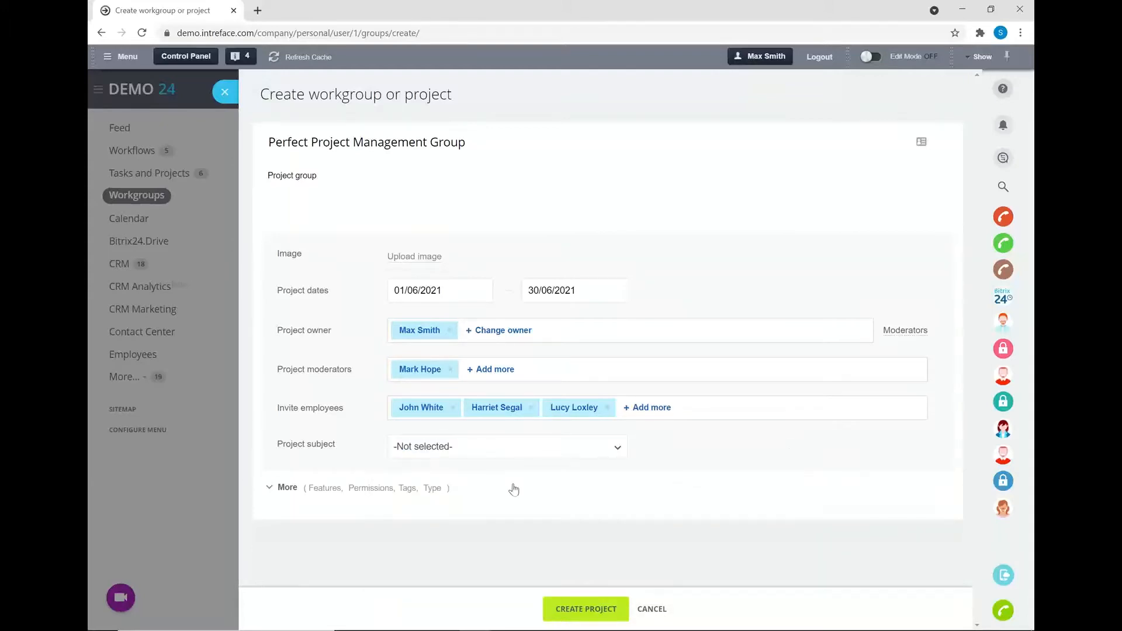
{"action": "left_click", "coordinate": [508, 456]}
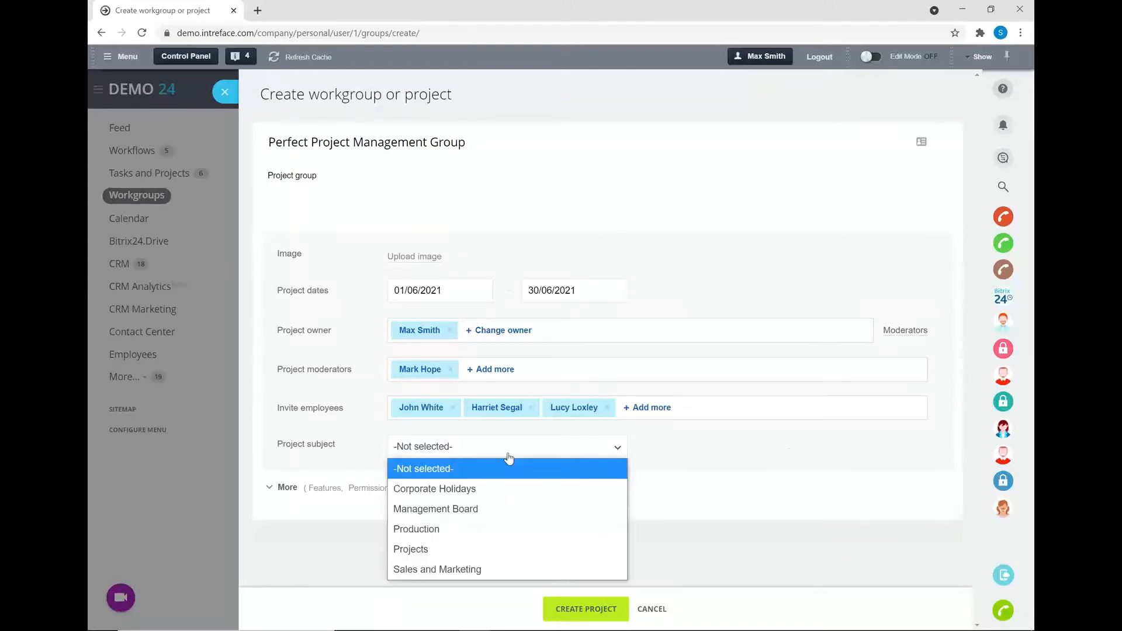
{"action": "left_click", "coordinate": [497, 514]}
Step: Enable only the Tasks, Drive and Chat features in the additional project settings and create the project
{"action": "left_click", "coordinate": [701, 499]}
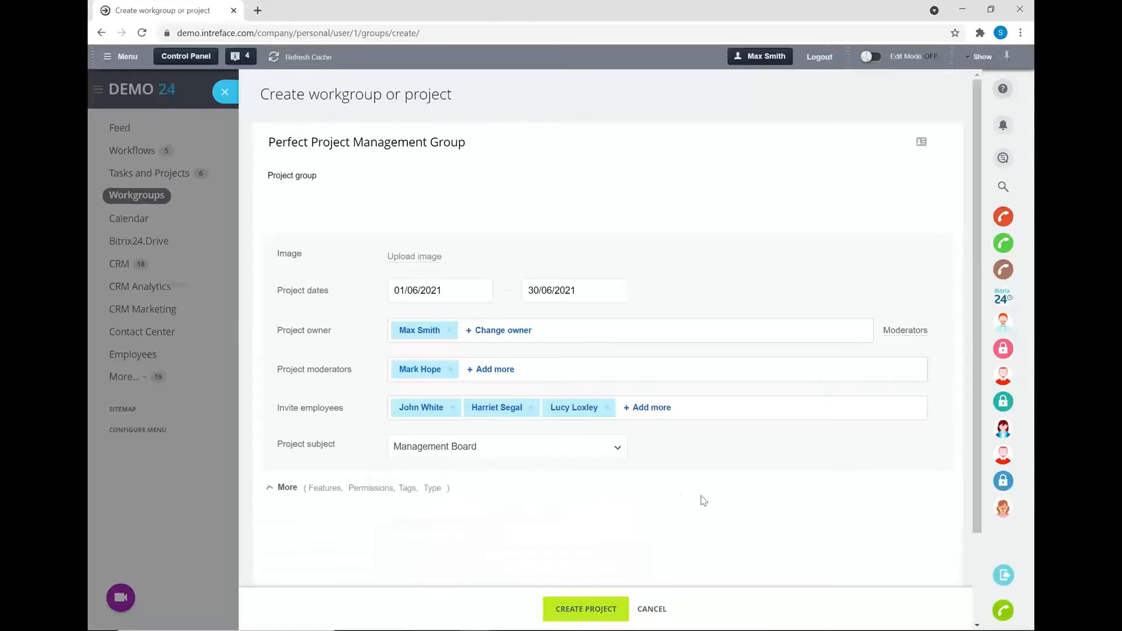
{"action": "scroll", "coordinate": [343, 485], "scroll_direction": "down", "scroll_amount": 2}
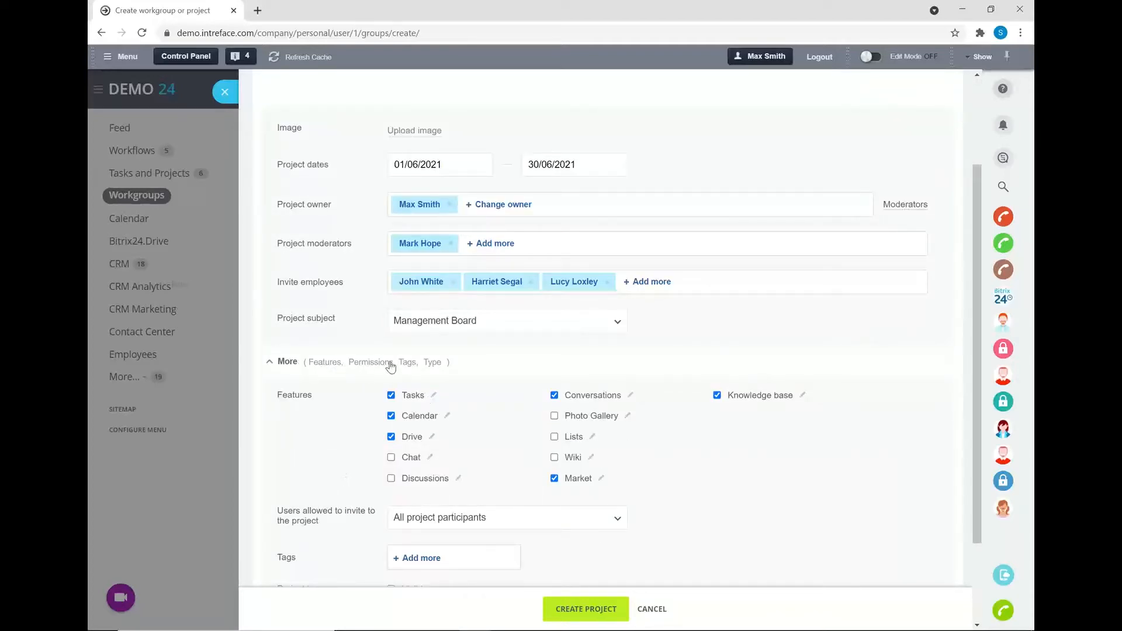
{"action": "left_click", "coordinate": [391, 395]}
{"action": "left_click", "coordinate": [391, 416]}
{"action": "left_click", "coordinate": [391, 437]}
{"action": "left_click", "coordinate": [554, 395]}
{"action": "left_click", "coordinate": [554, 478]}
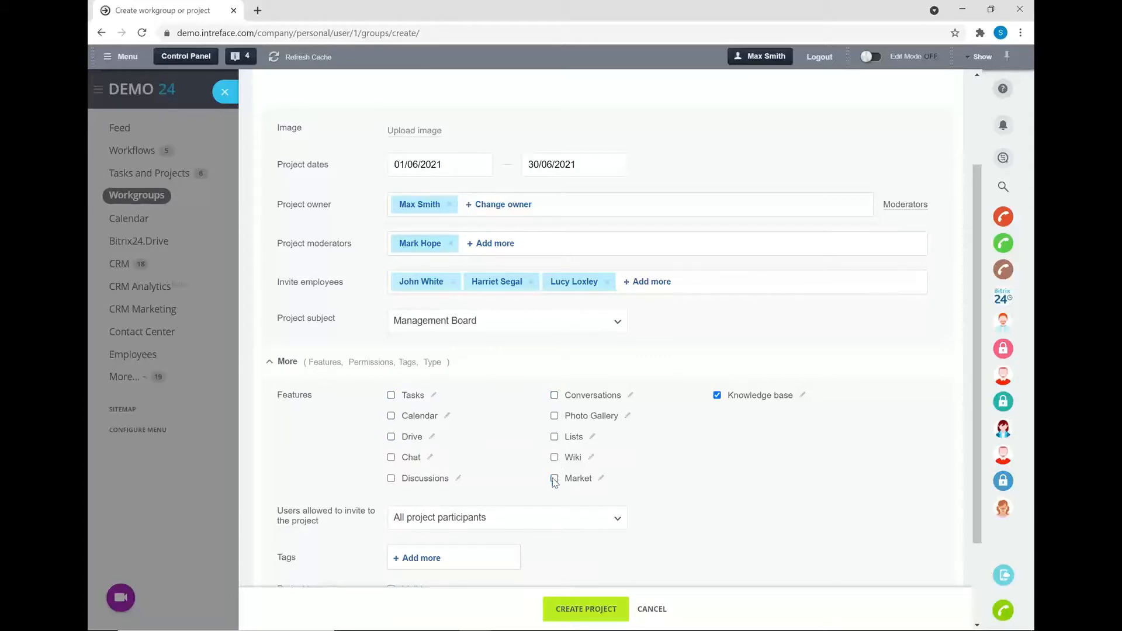
{"action": "left_click", "coordinate": [717, 396]}
{"action": "left_click", "coordinate": [391, 396]}
{"action": "left_click", "coordinate": [392, 459]}
{"action": "scroll", "coordinate": [465, 443], "scroll_direction": "down", "scroll_amount": 2}
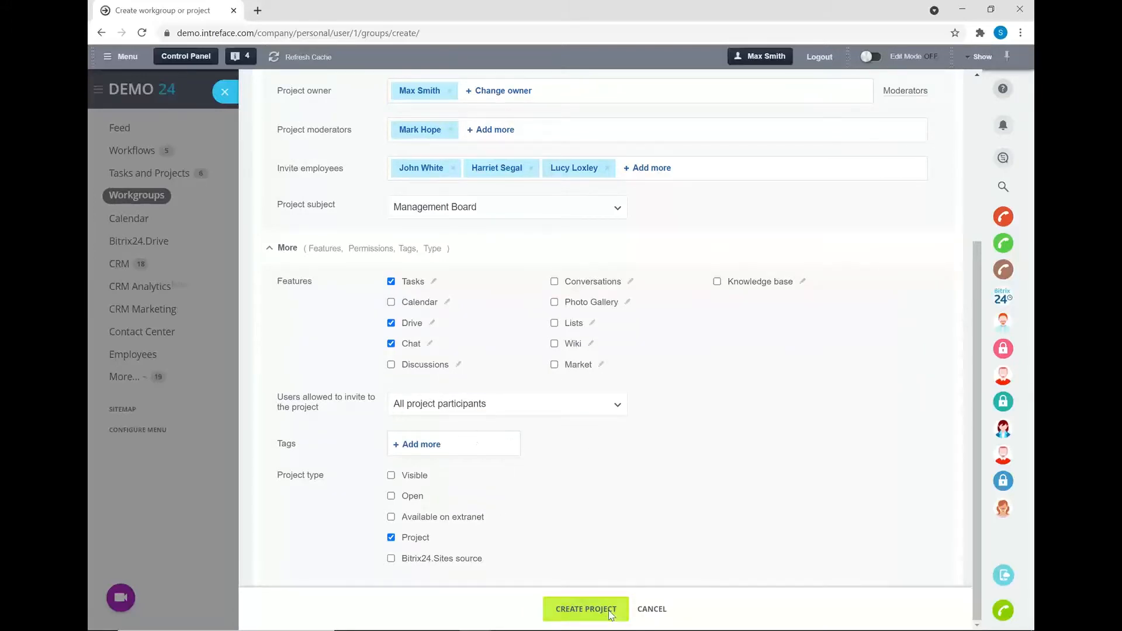
{"action": "left_click", "coordinate": [571, 605]}
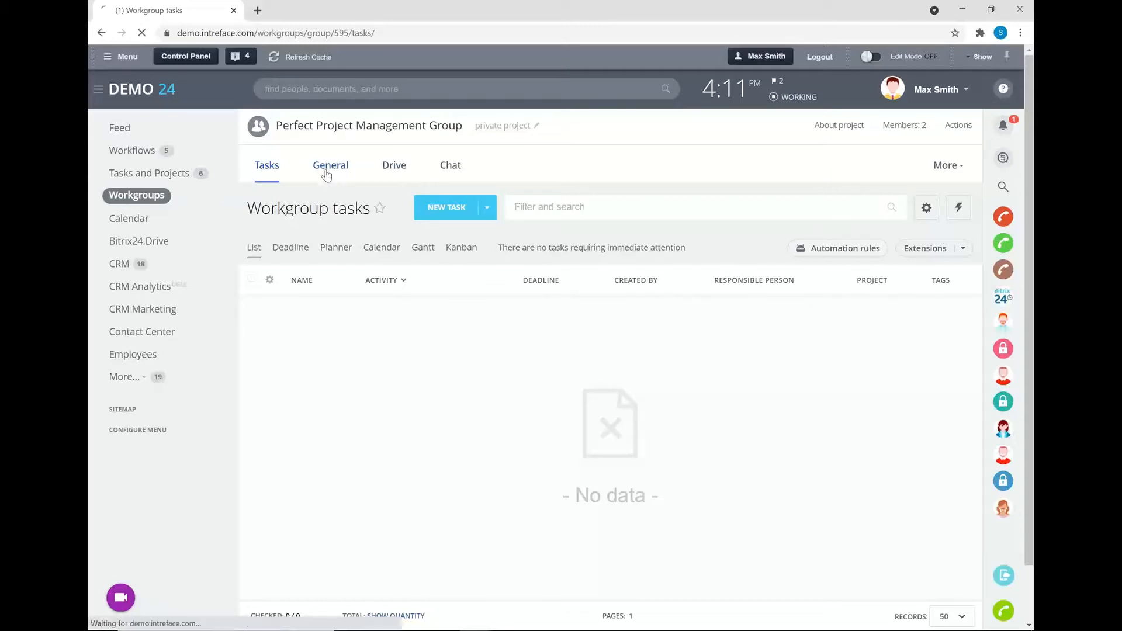
Step: Review the new project's general details, including its dates, assistants and members, and open its Drive section
{"action": "left_click", "coordinate": [327, 170]}
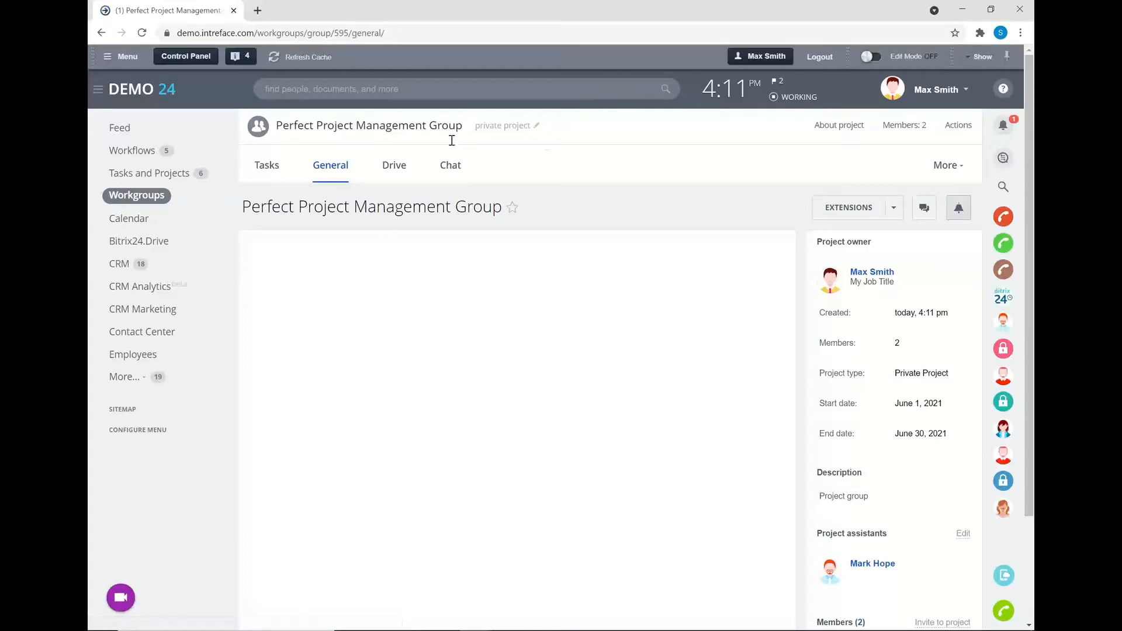
{"action": "scroll", "coordinate": [836, 333], "scroll_direction": "down", "scroll_amount": 2}
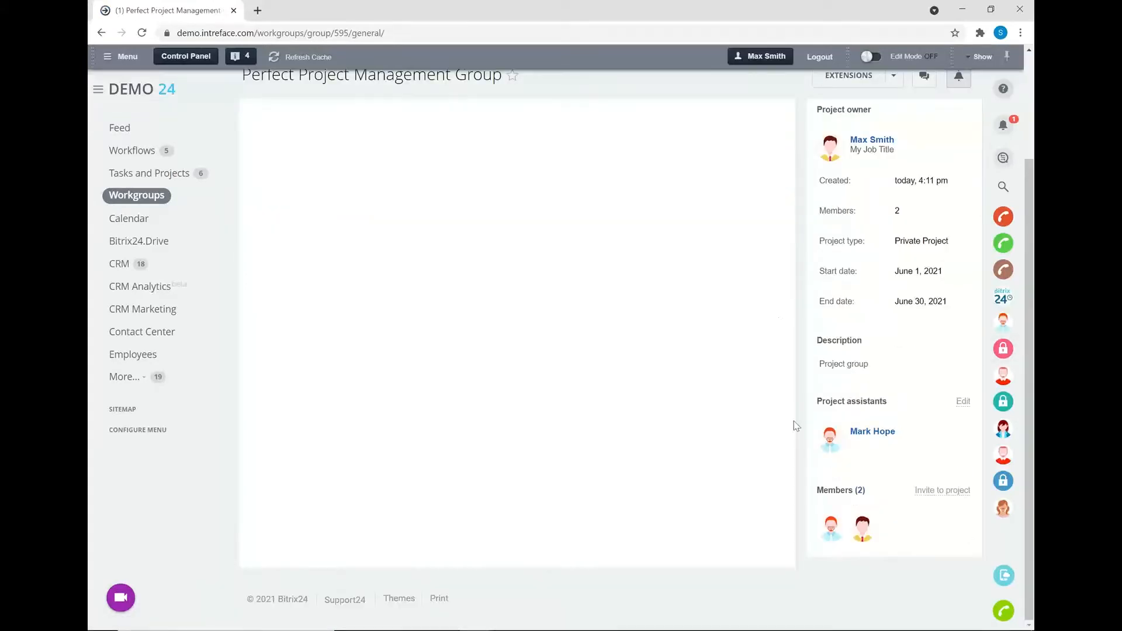
{"action": "scroll", "coordinate": [571, 195], "scroll_direction": "up", "scroll_amount": 2}
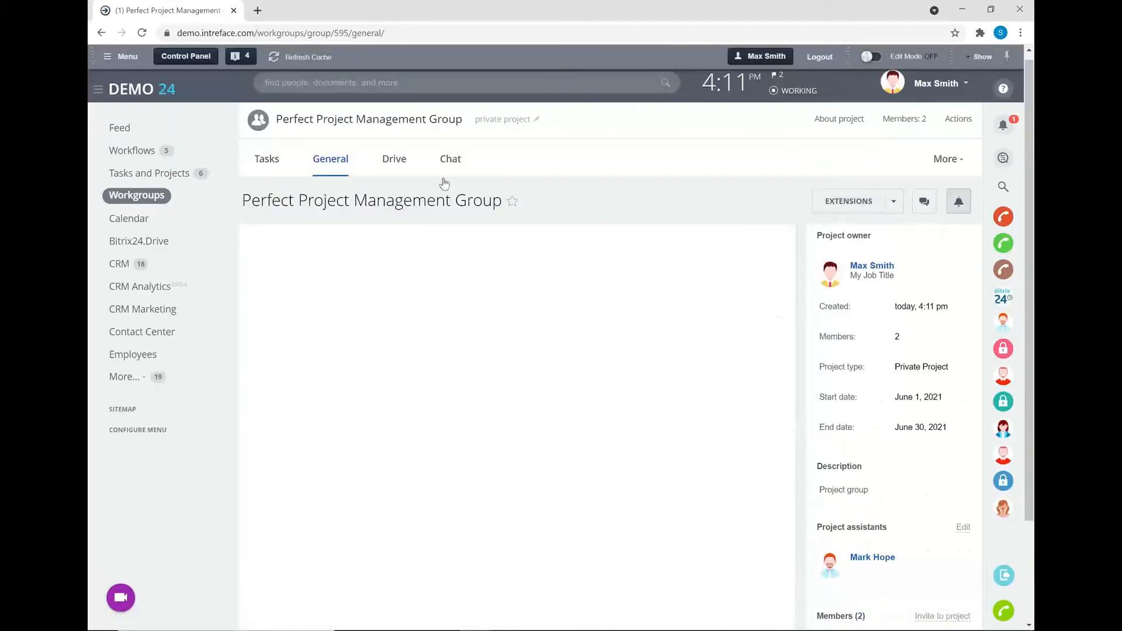
{"action": "left_click", "coordinate": [396, 159]}
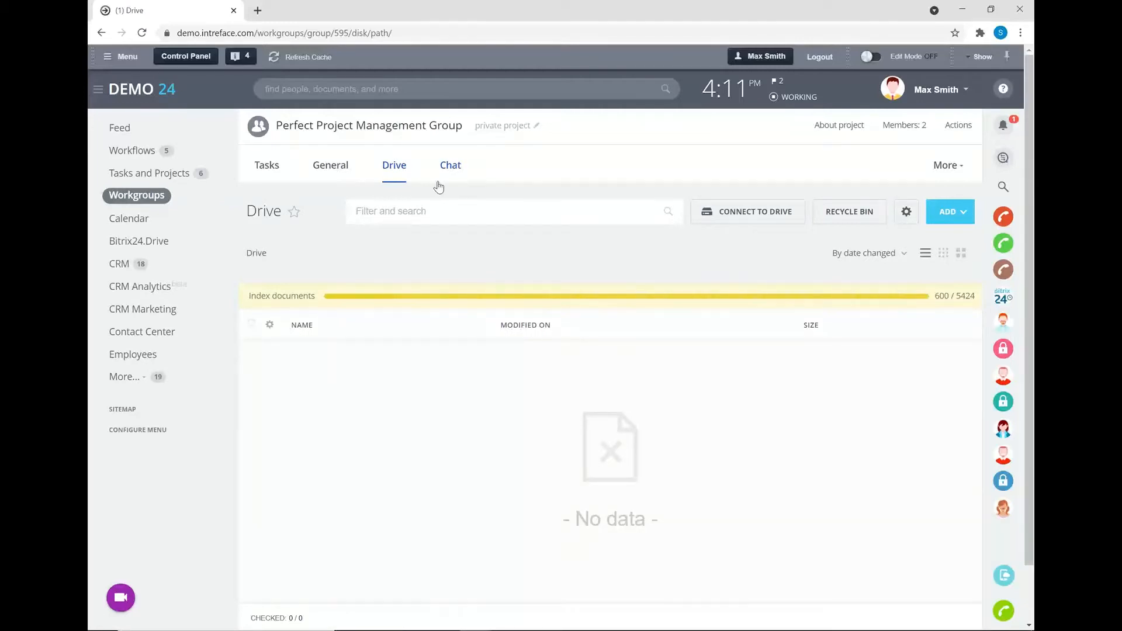
Step: Return to the list of all workgroups and projects and look through it for Perfect Project Management Group
{"action": "left_click", "coordinate": [146, 199]}
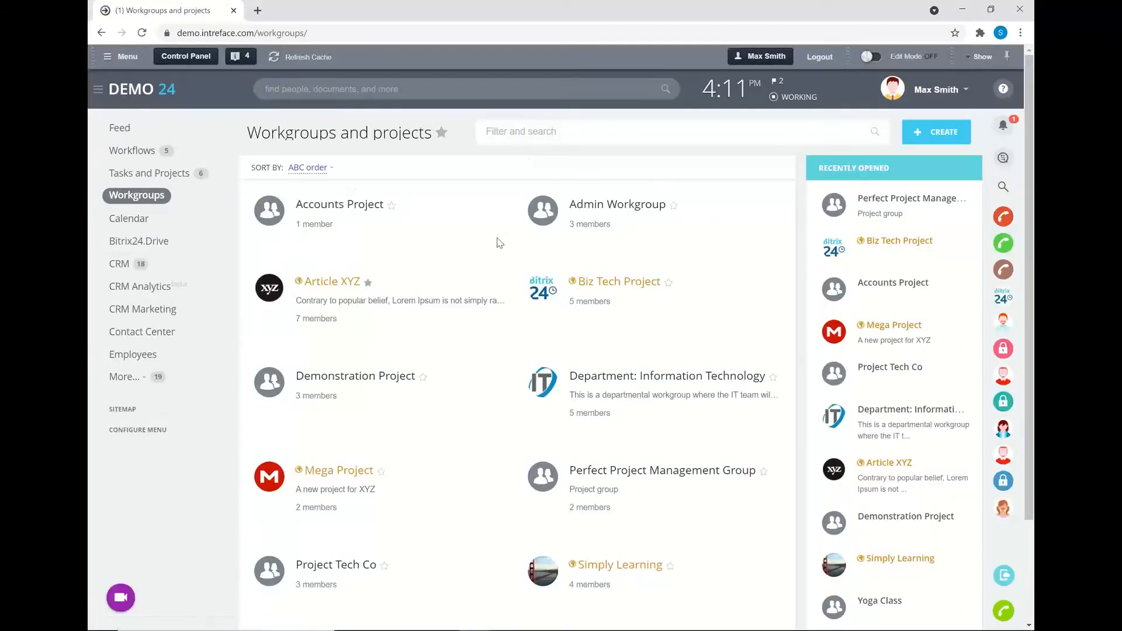
{"action": "scroll", "coordinate": [500, 243], "scroll_direction": "down", "scroll_amount": 2}
{"action": "scroll", "coordinate": [530, 261], "scroll_direction": "up", "scroll_amount": 1}
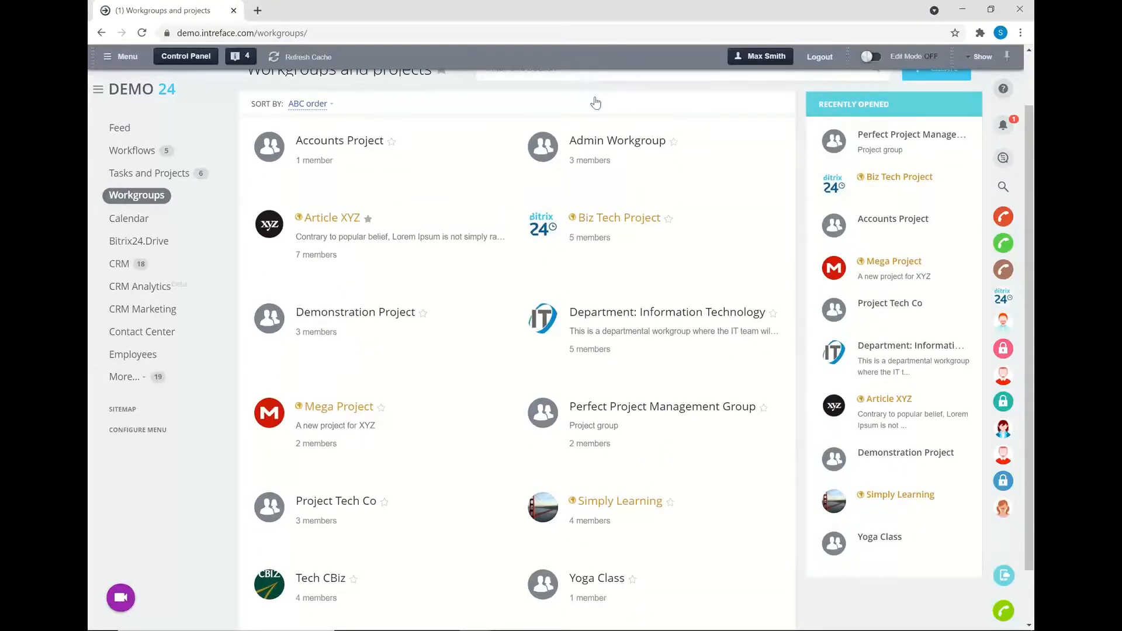
{"action": "scroll", "coordinate": [638, 173], "scroll_direction": "up", "scroll_amount": 1}
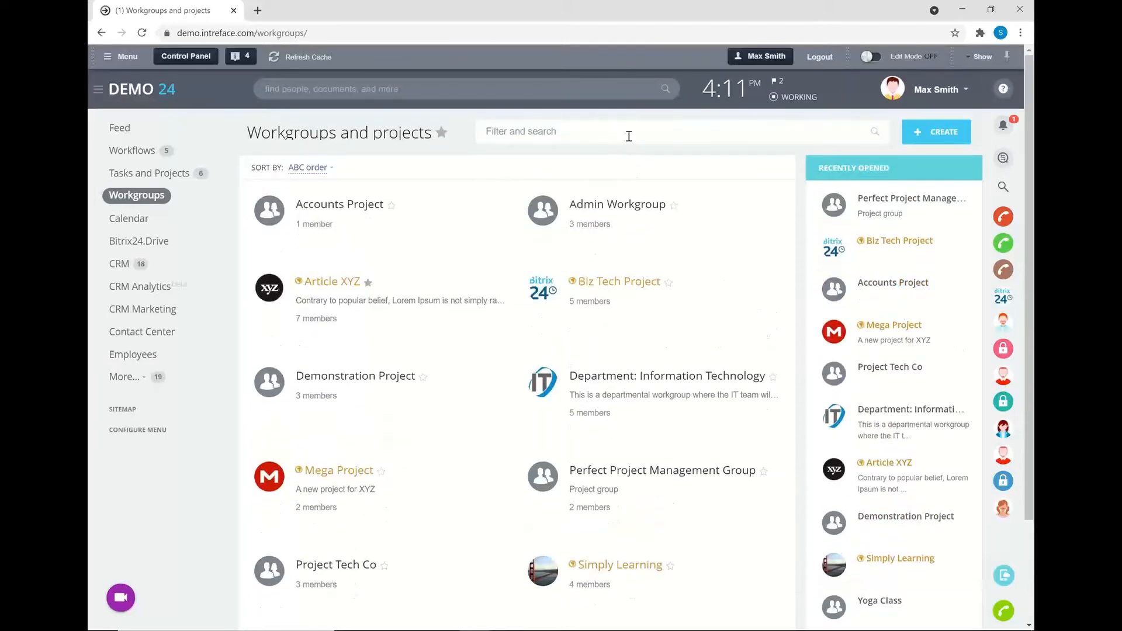
Step: Search the workgroups and projects for "Perfect" and clear the search again to list all groups
{"action": "left_click", "coordinate": [629, 134]}
{"action": "type", "text": "Perfect"}
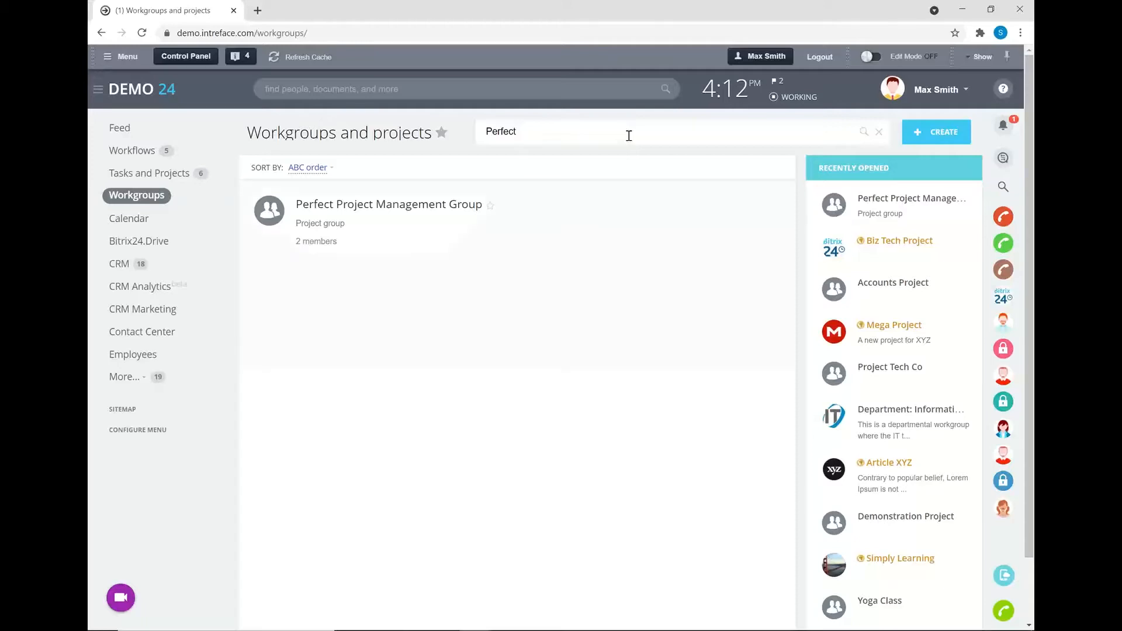
{"action": "key", "text": "BackSpace"}
{"action": "key", "text": "BackSpace"}
{"action": "key", "text": "BackSpace"}
{"action": "key", "text": "BackSpace"}
{"action": "key", "text": "BackSpace"}
{"action": "key", "text": "BackSpace"}
{"action": "key", "text": "BackSpace"}
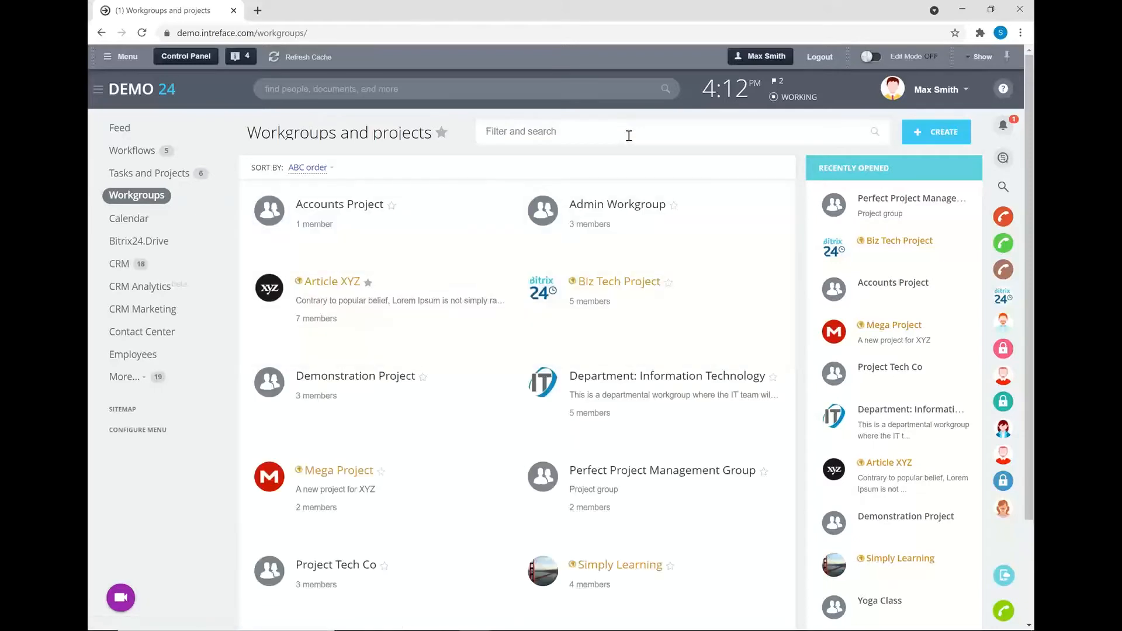
Step: Open Biz Tech Project and review its owner, project type, dates, assistants and members
{"action": "left_click", "coordinate": [602, 283]}
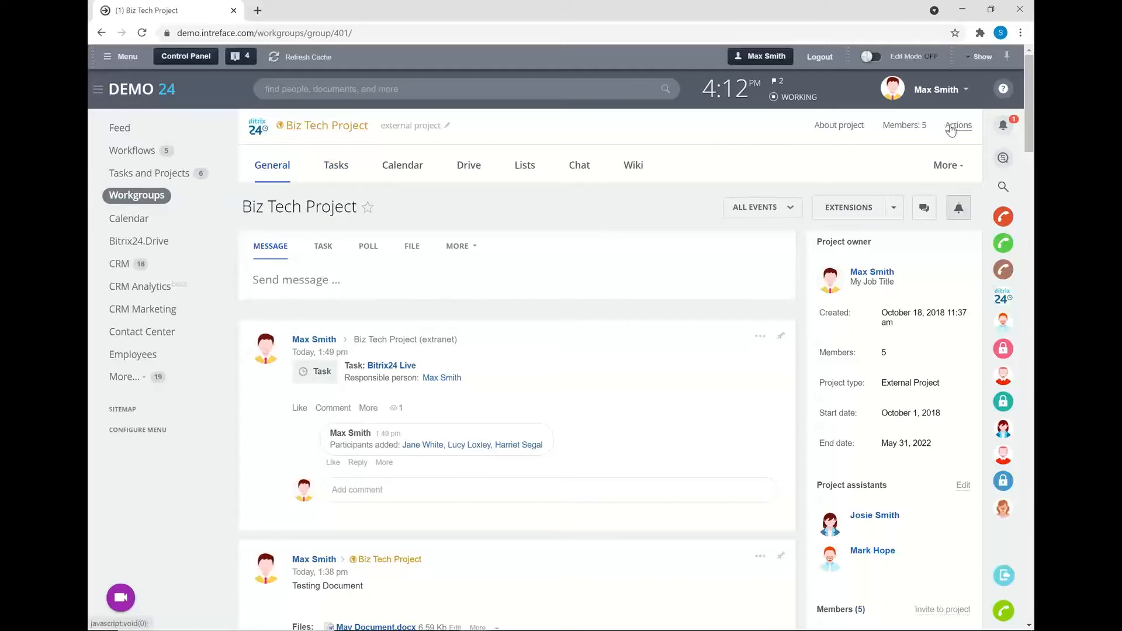
{"action": "scroll", "coordinate": [917, 185], "scroll_direction": "down", "scroll_amount": 1}
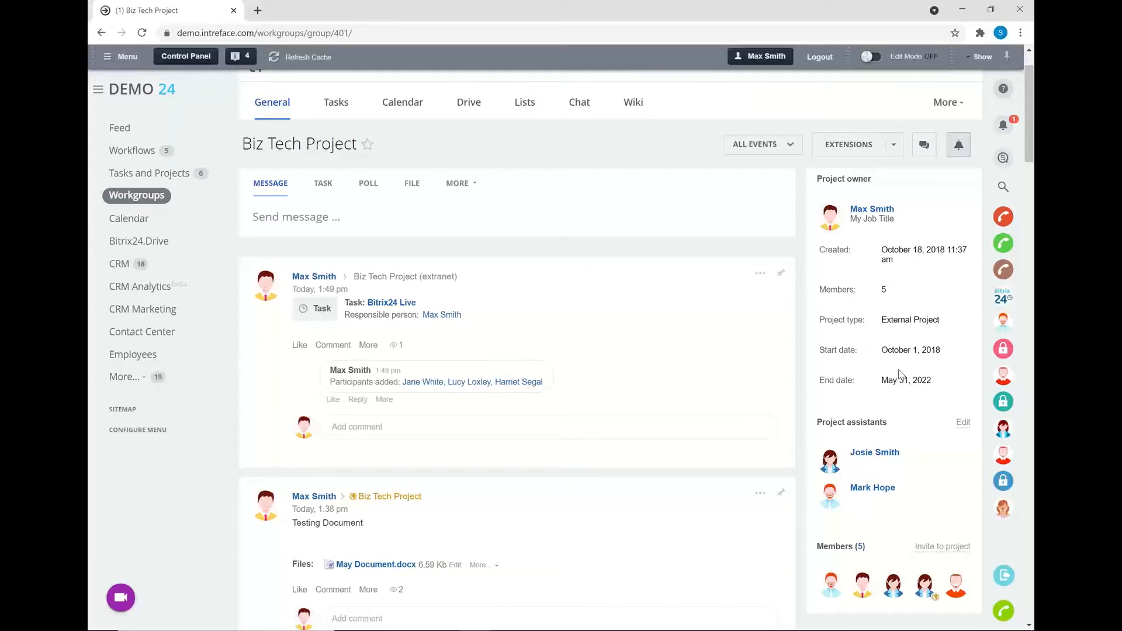
{"action": "scroll", "coordinate": [936, 251], "scroll_direction": "up", "scroll_amount": 1}
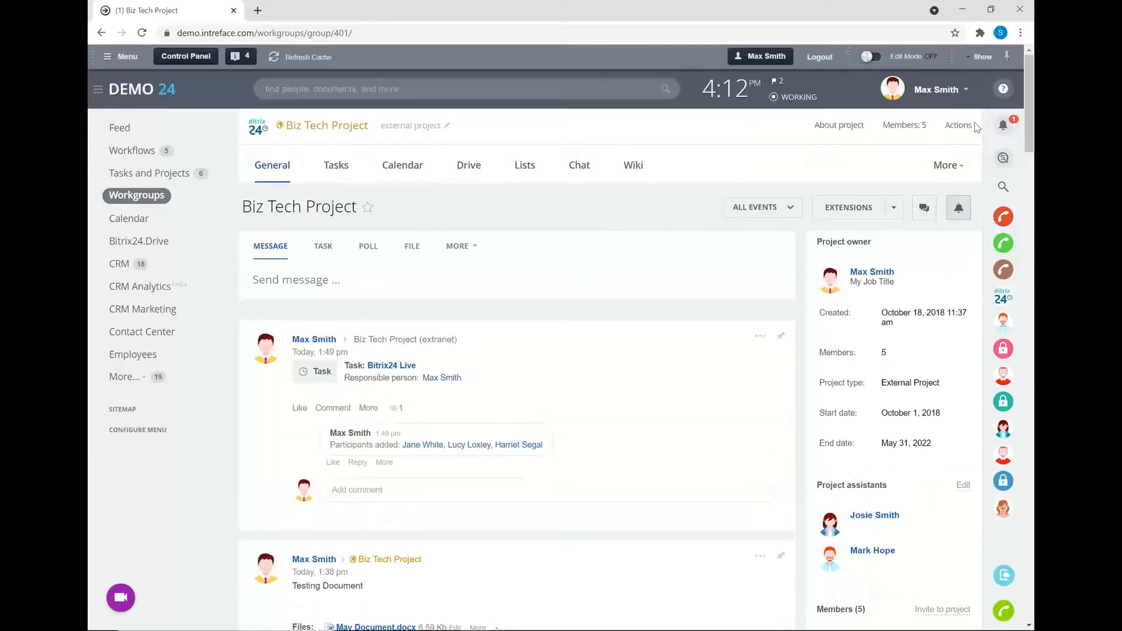
Step: Open the access permissions of Biz Tech Project and look through the member, calendar, task and drive settings
{"action": "left_click", "coordinate": [959, 127]}
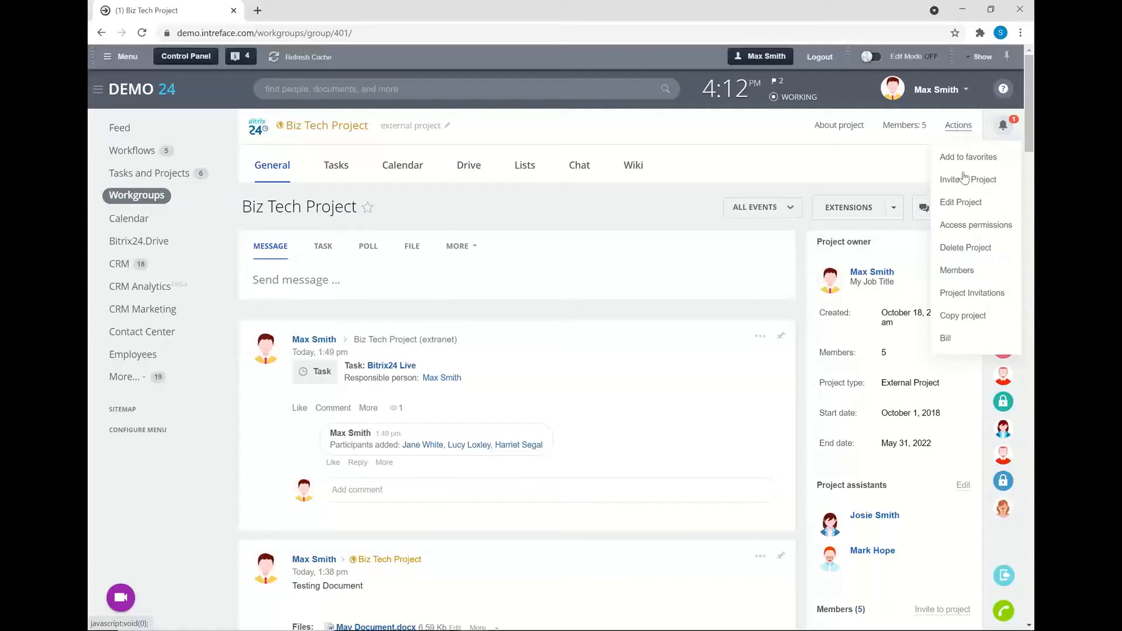
{"action": "left_click", "coordinate": [961, 226]}
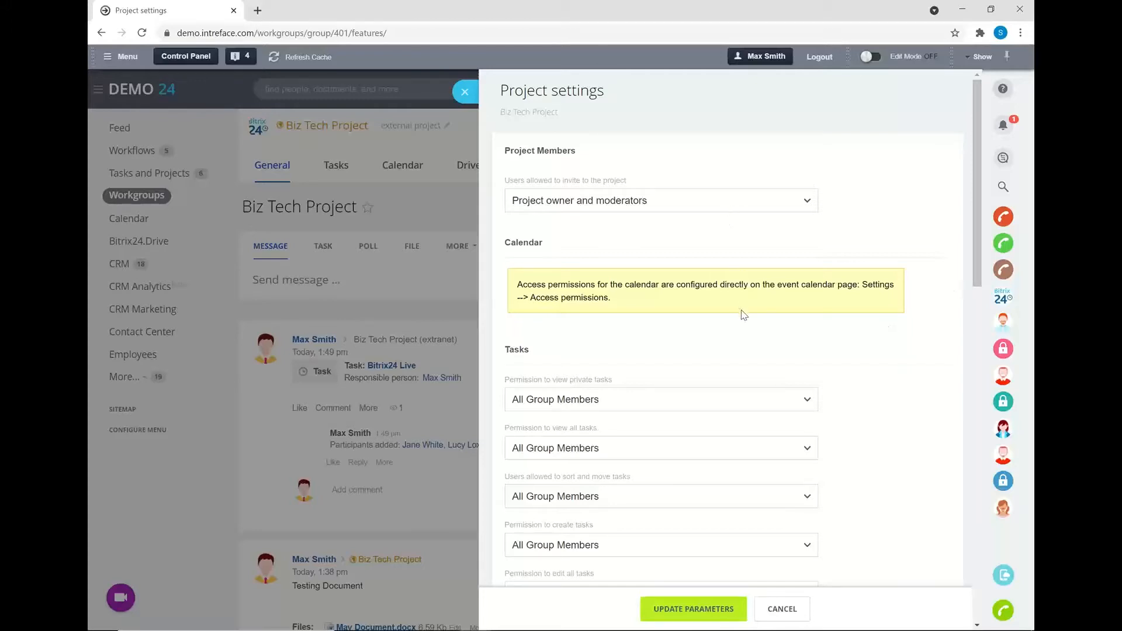
{"action": "scroll", "coordinate": [744, 315], "scroll_direction": "down", "scroll_amount": 1}
{"action": "scroll", "coordinate": [742, 316], "scroll_direction": "down", "scroll_amount": 3}
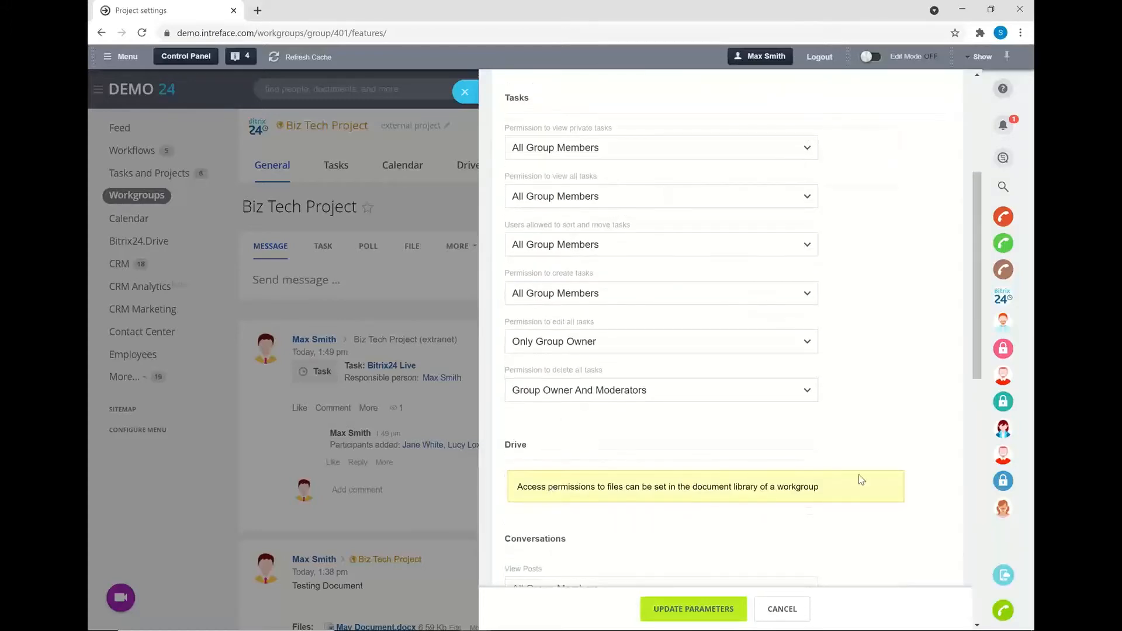
{"action": "scroll", "coordinate": [786, 374], "scroll_direction": "up", "scroll_amount": 3}
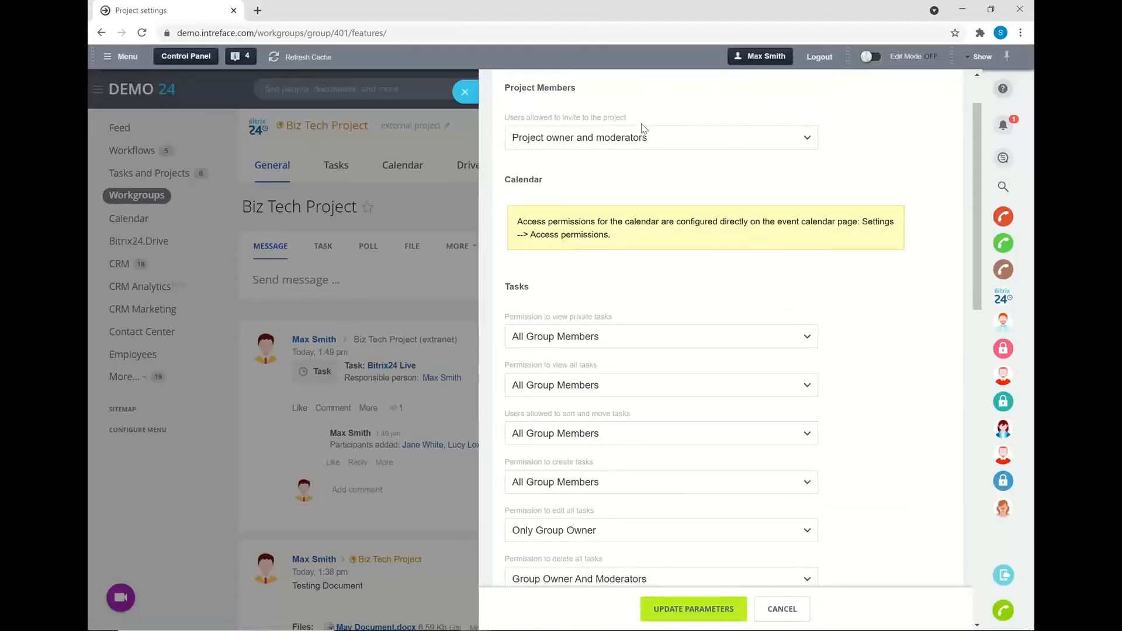
Step: Try Project owner only for the users allowed to invite to the project, and return it to Project owner and moderators
{"action": "left_click", "coordinate": [648, 145]}
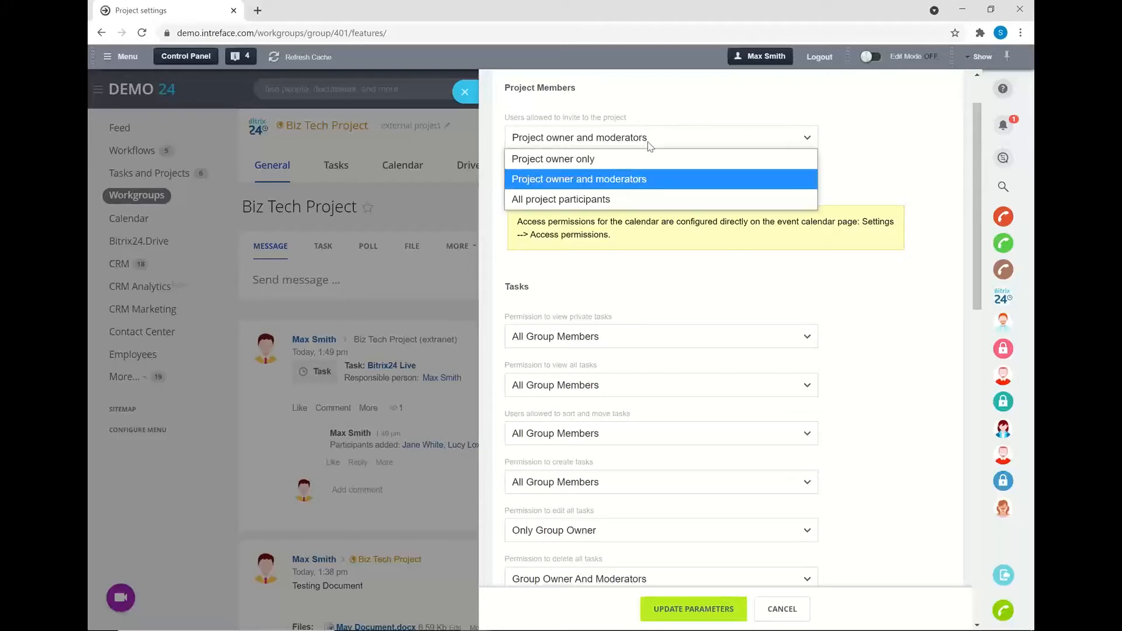
{"action": "left_click", "coordinate": [599, 159]}
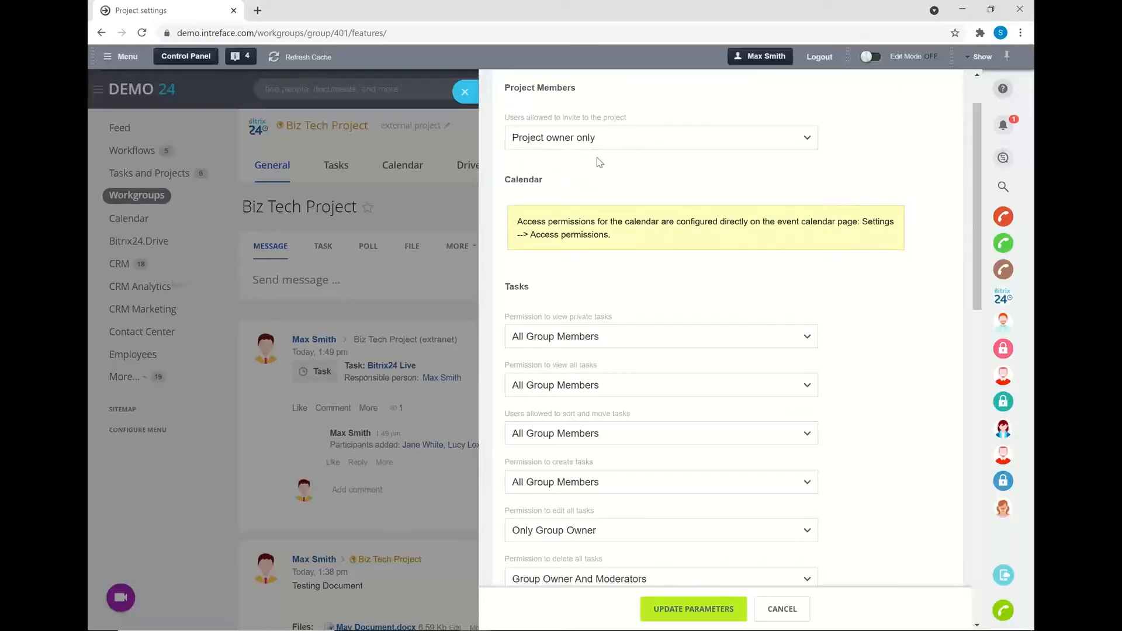
{"action": "left_click", "coordinate": [612, 138]}
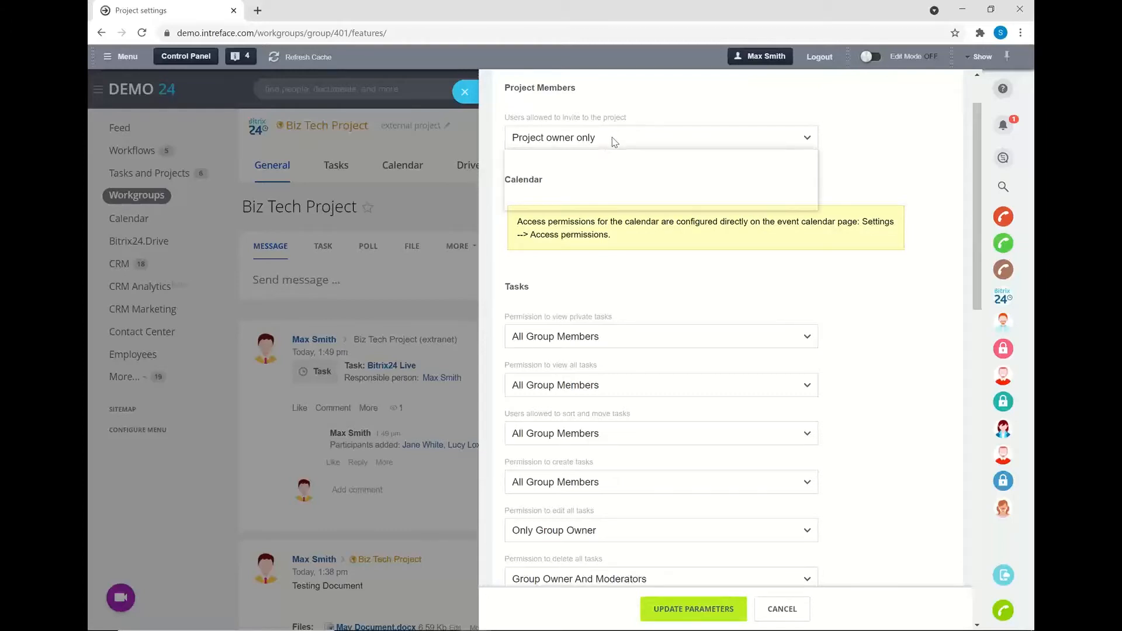
{"action": "left_click", "coordinate": [609, 190]}
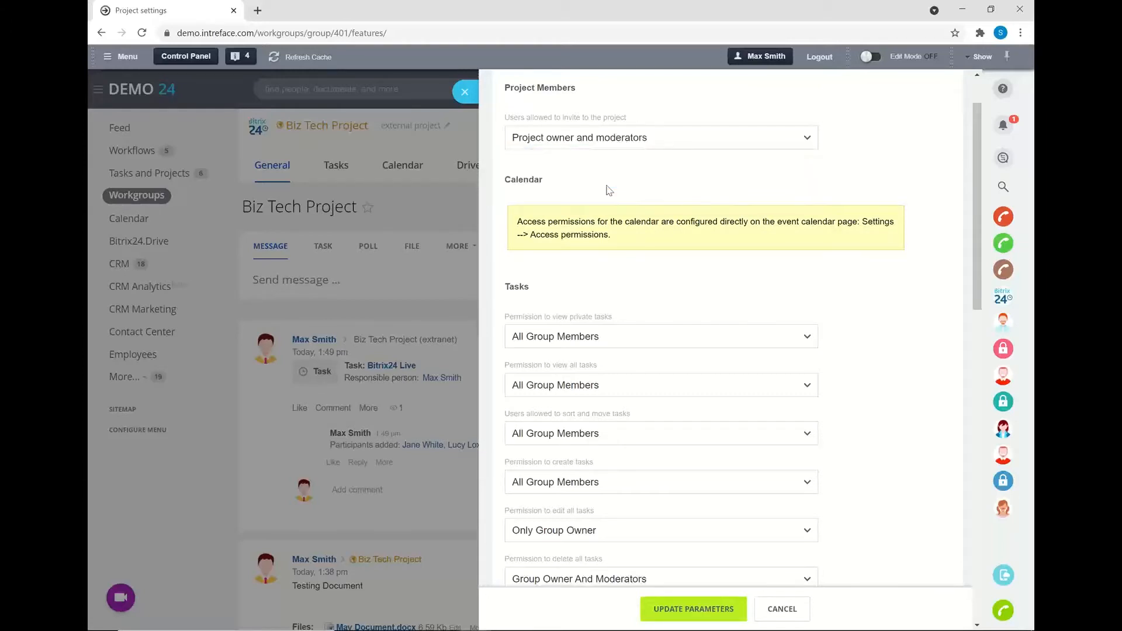
Step: Check the invitation permission choices and the conversation permissions, and close the project settings without saving
{"action": "left_click", "coordinate": [639, 141]}
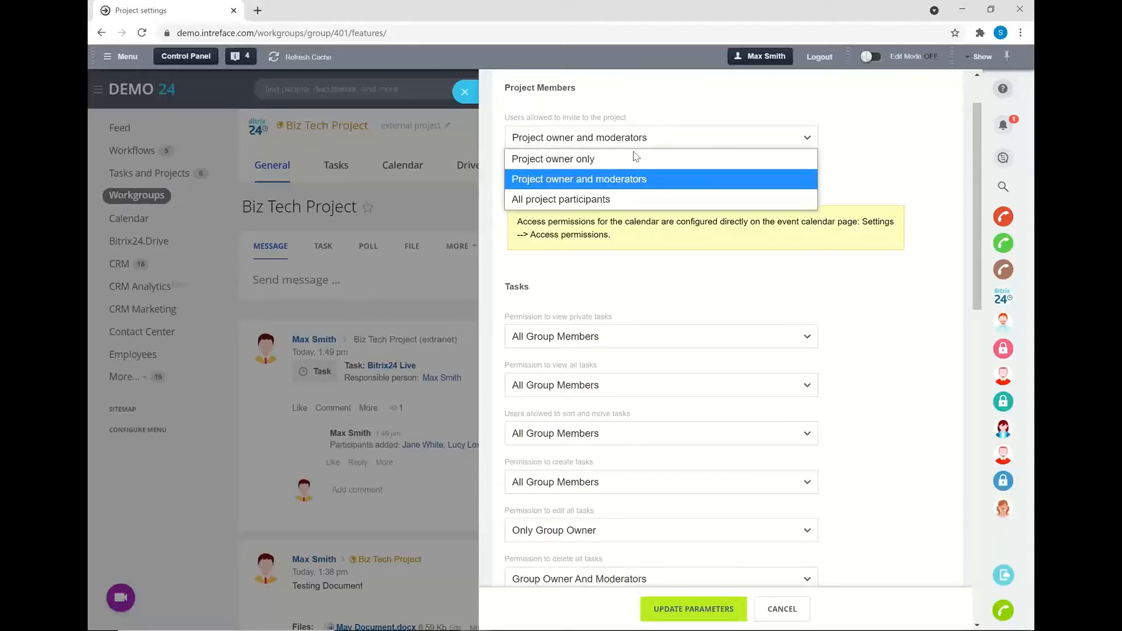
{"action": "left_click", "coordinate": [633, 186]}
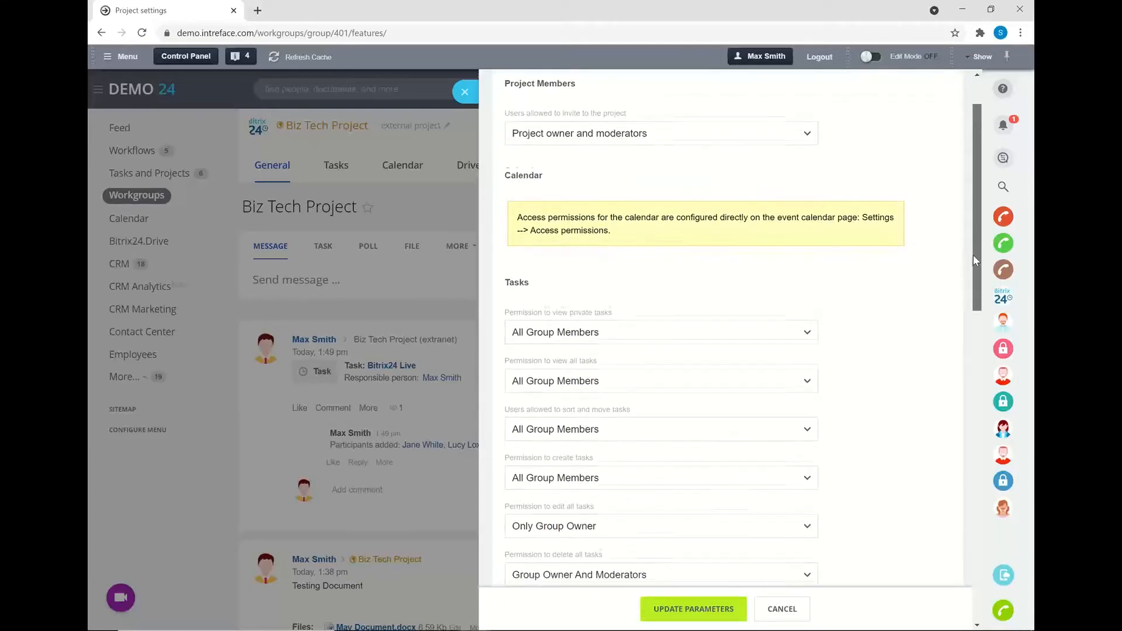
{"action": "left_click_drag", "start_coordinate": [974, 255], "coordinate": [943, 503]}
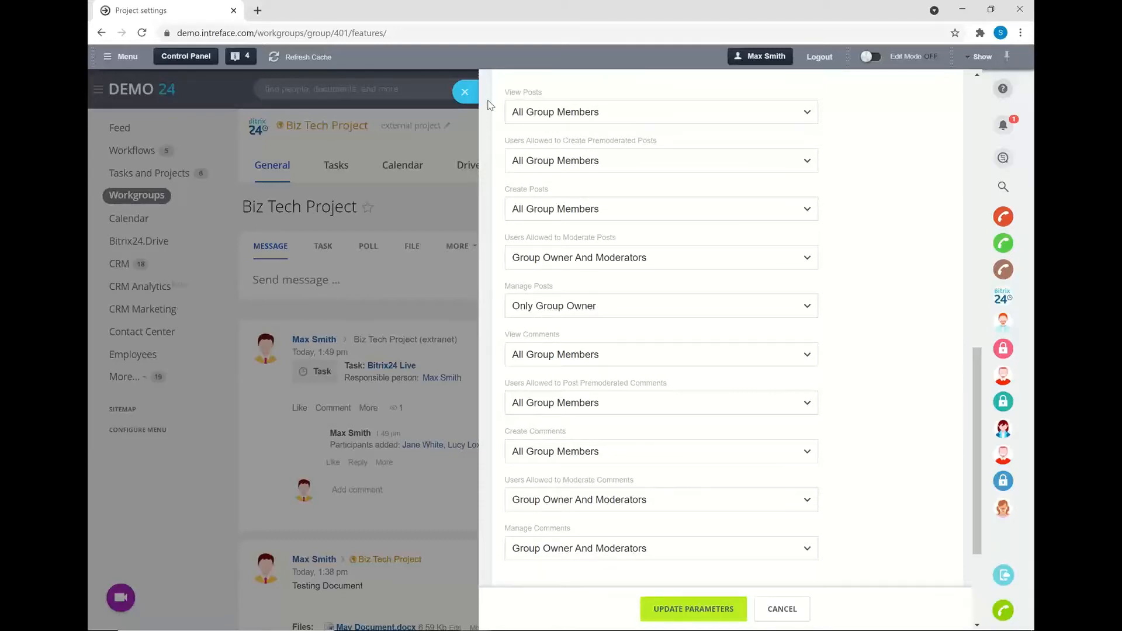
{"action": "left_click", "coordinate": [466, 93]}
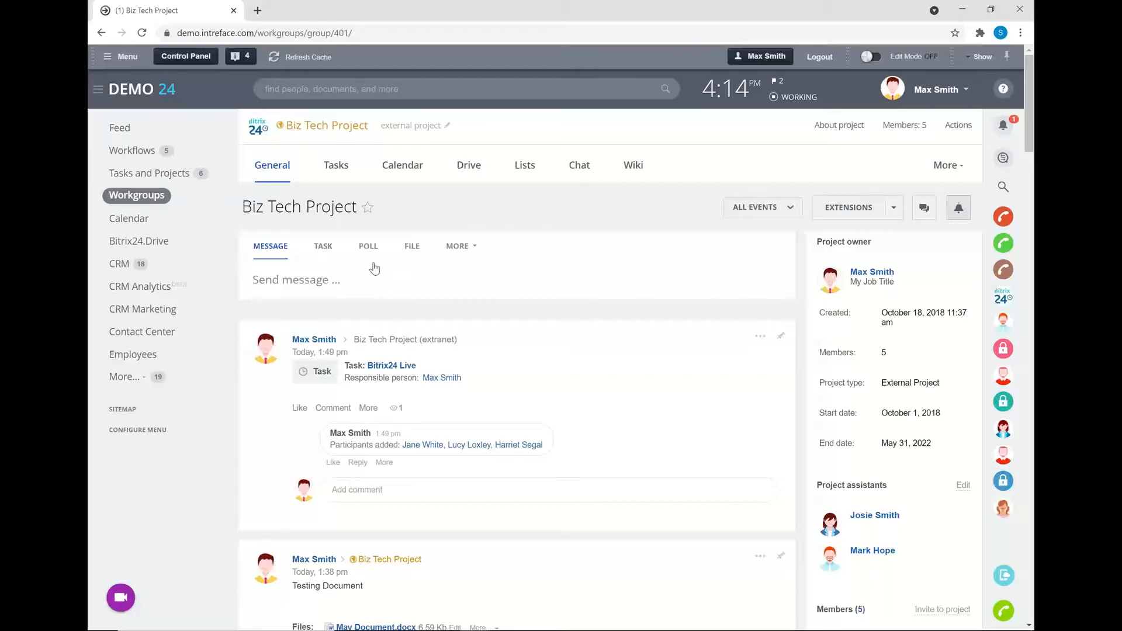
Step: Examine the new message form and its file attachment options for Biz Tech Project, and cancel the message
{"action": "left_click", "coordinate": [329, 275]}
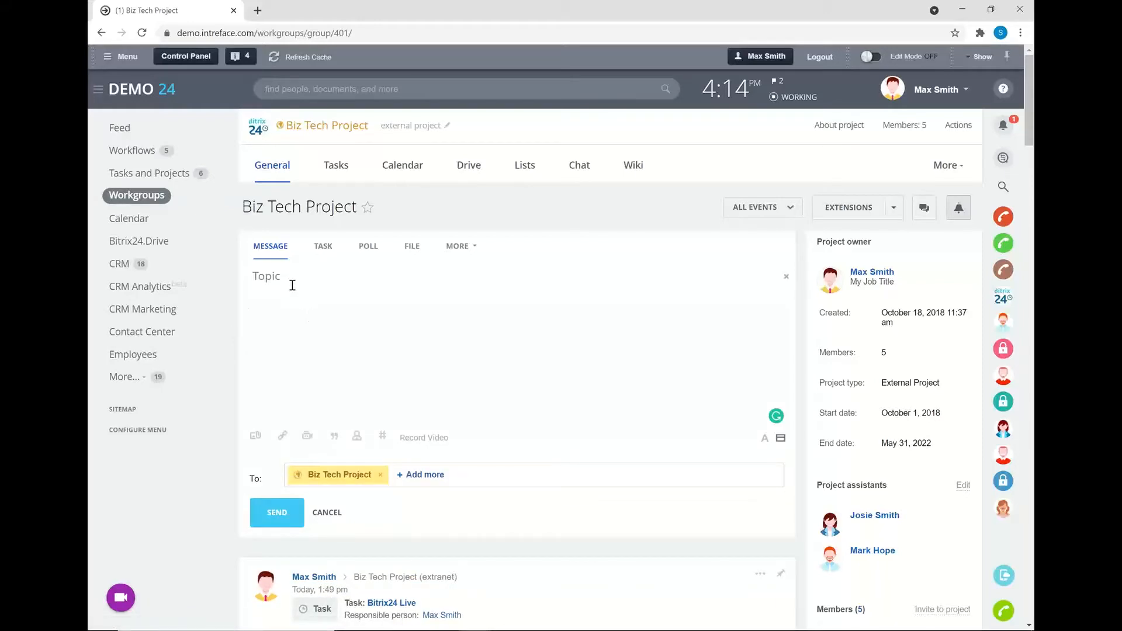
{"action": "left_click", "coordinate": [255, 436]}
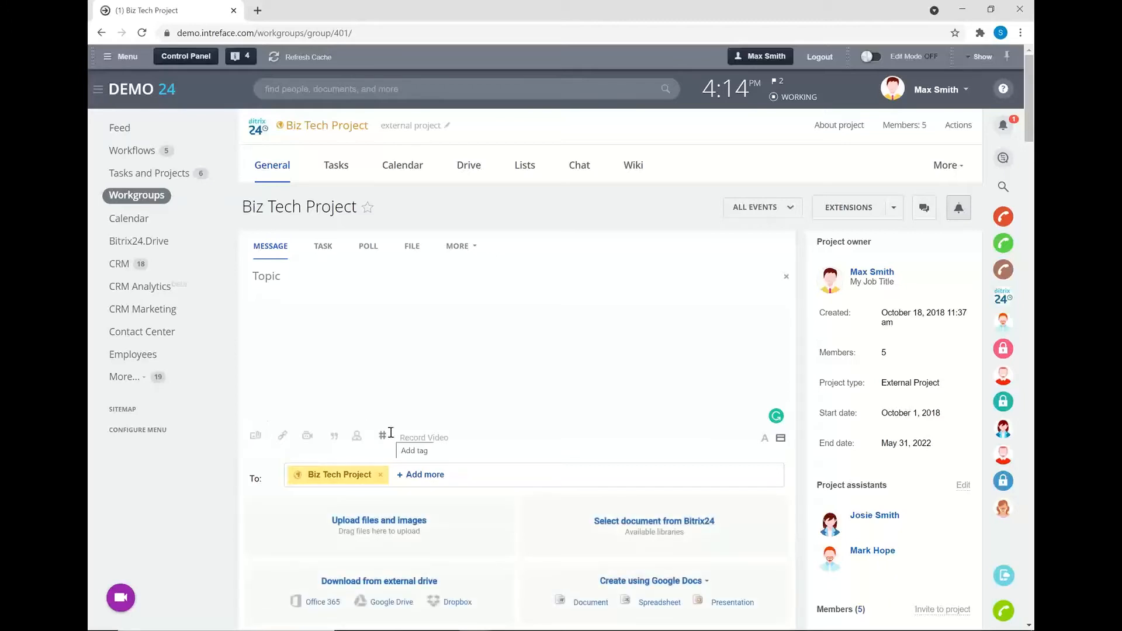
{"action": "scroll", "coordinate": [480, 393], "scroll_direction": "down", "scroll_amount": 1}
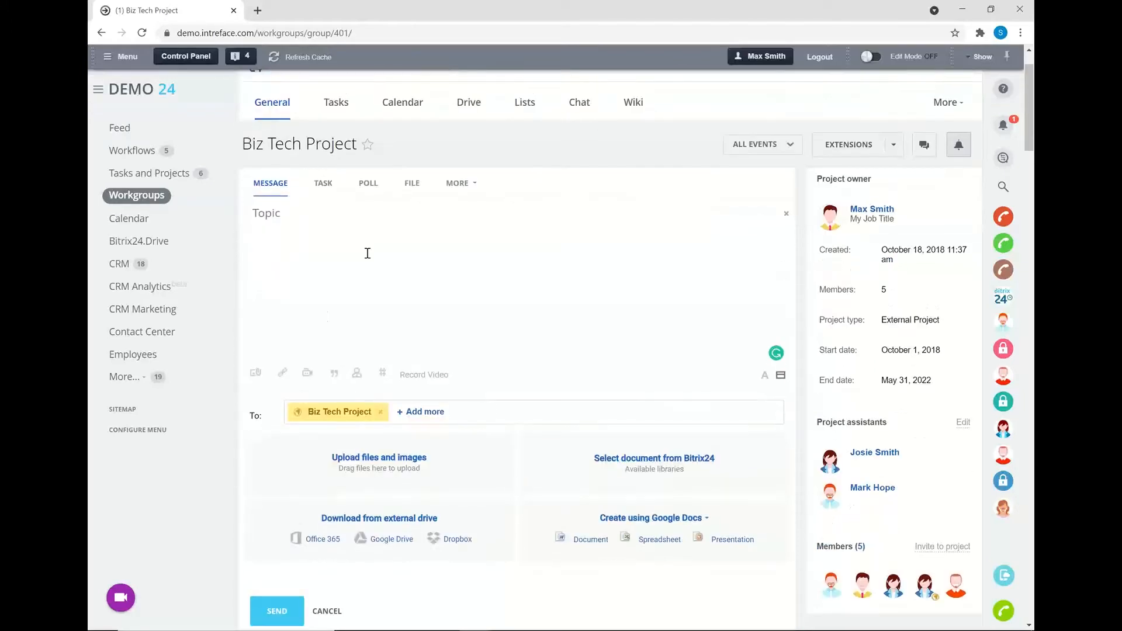
{"action": "scroll", "coordinate": [514, 374], "scroll_direction": "down", "scroll_amount": 3}
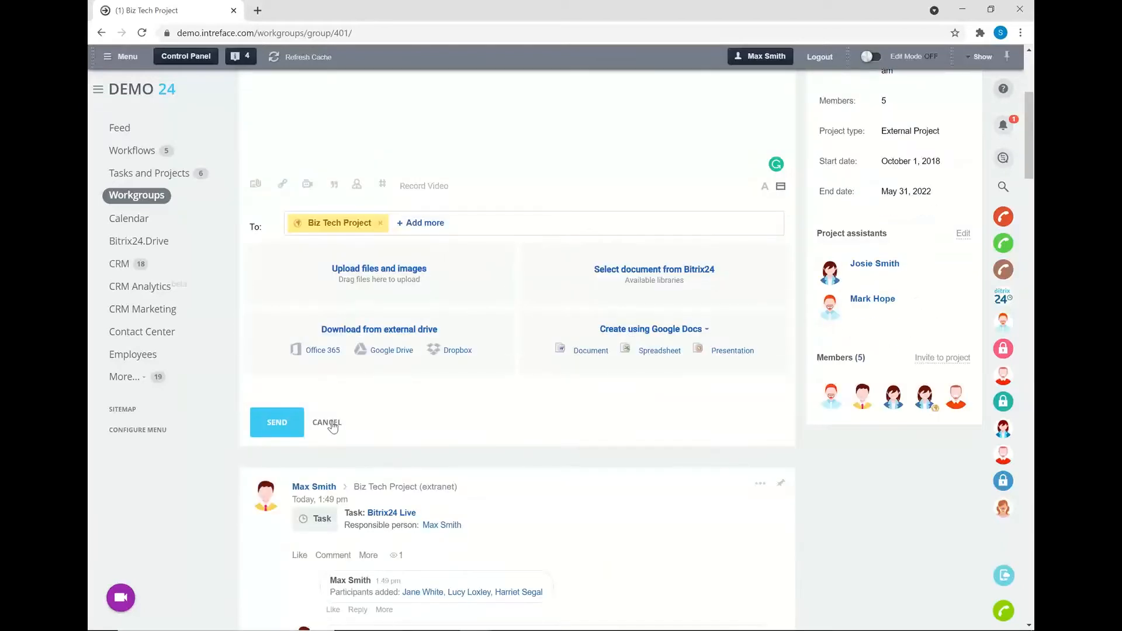
{"action": "left_click", "coordinate": [326, 422]}
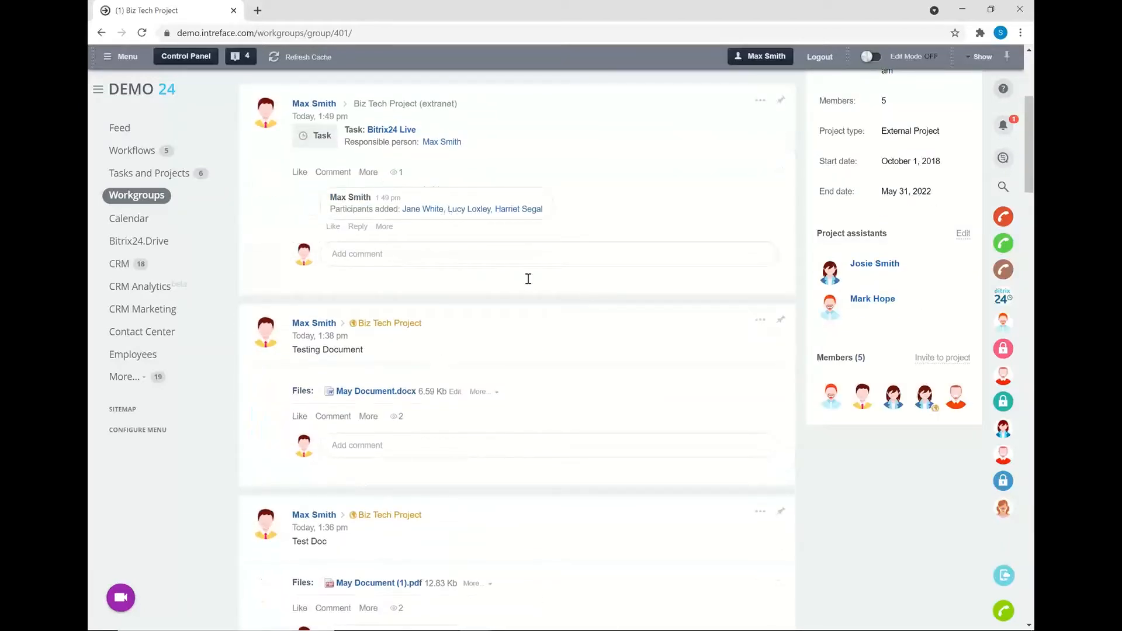
Step: Like the Bitrix24 Live task post in the project feed and send the comment "Well done team" on it
{"action": "mouse_move", "coordinate": [302, 175]}
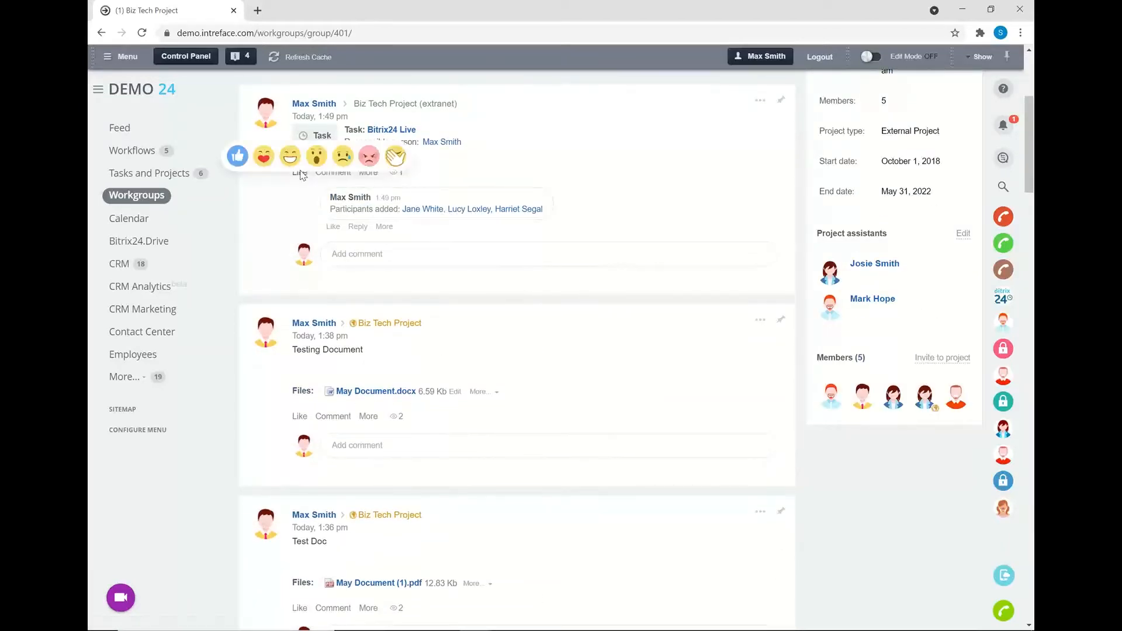
{"action": "left_click", "coordinate": [249, 162]}
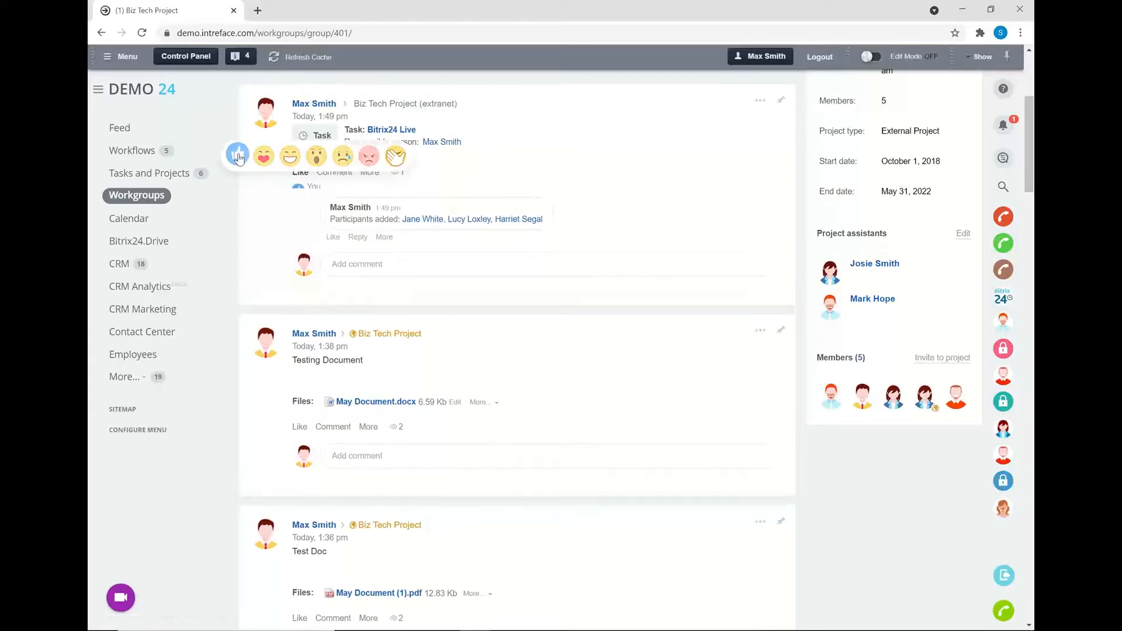
{"action": "left_click", "coordinate": [422, 273]}
{"action": "type", "text": "W"}
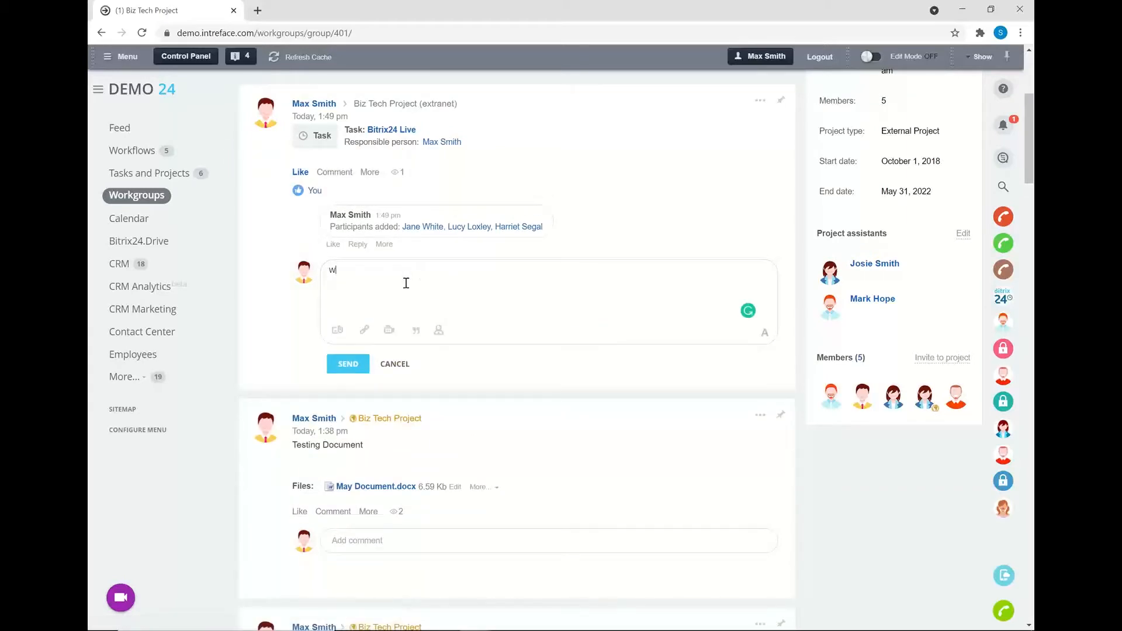
{"action": "type", "text": "ell done team"}
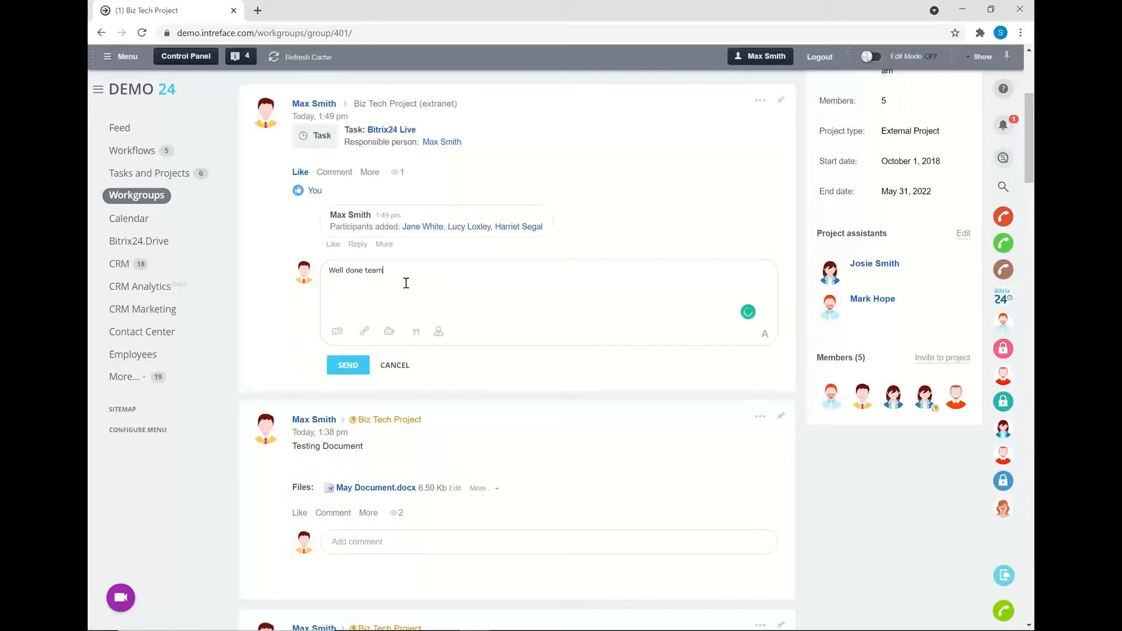
{"action": "left_click", "coordinate": [361, 367]}
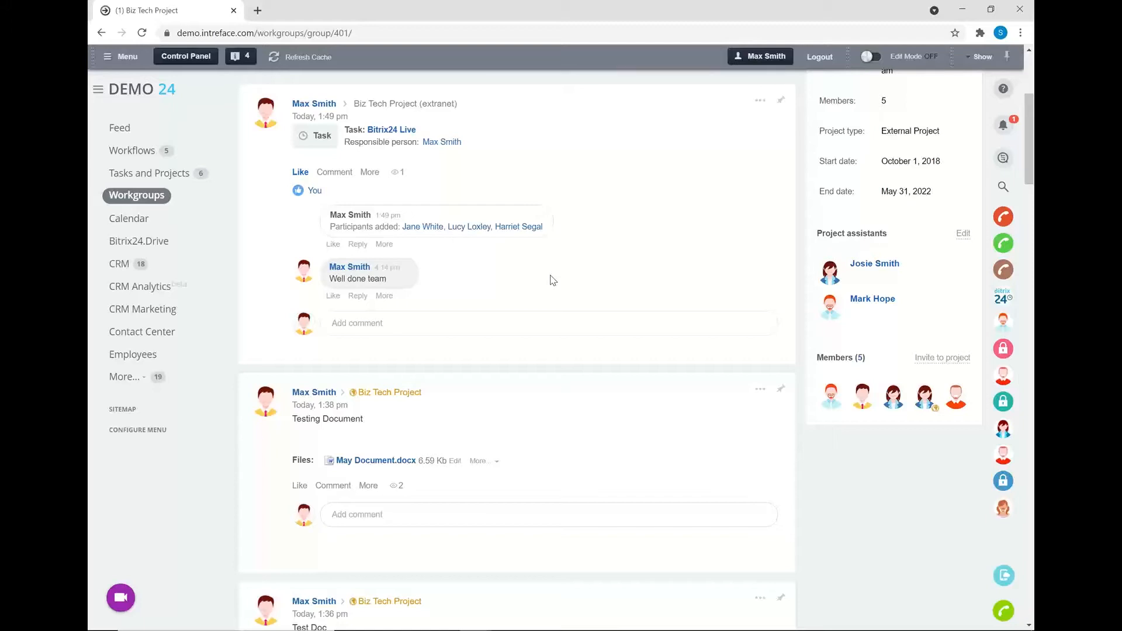
Step: Open the project's task list, move the Created by column ahead of Deadline, and check the available list columns without changing them
{"action": "scroll", "coordinate": [553, 280], "scroll_direction": "up", "scroll_amount": 5}
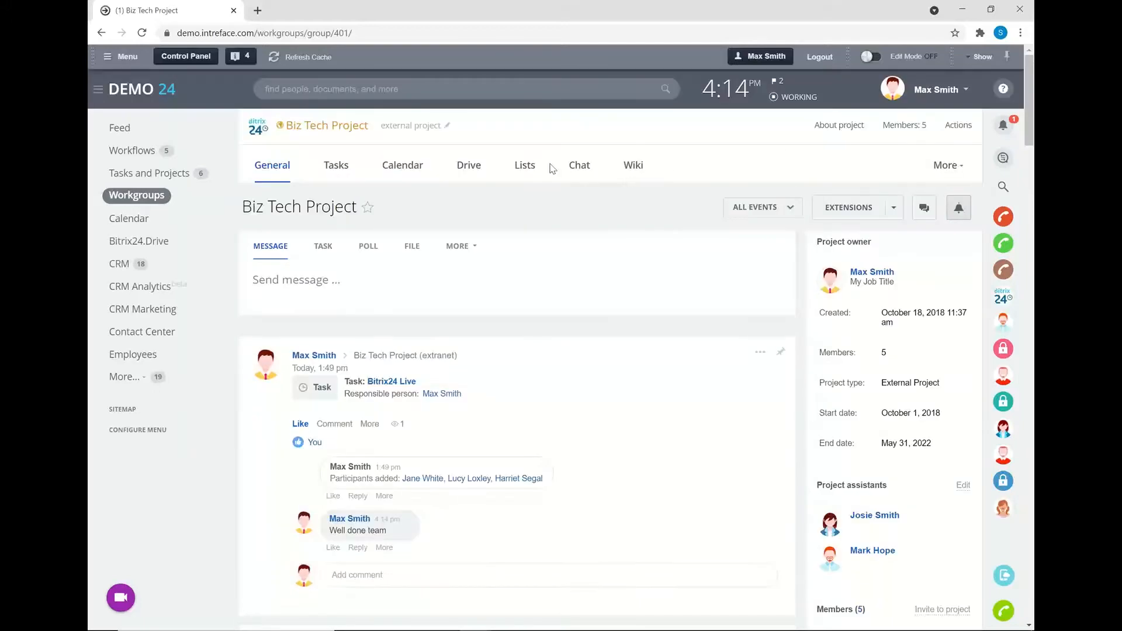
{"action": "left_click", "coordinate": [342, 174]}
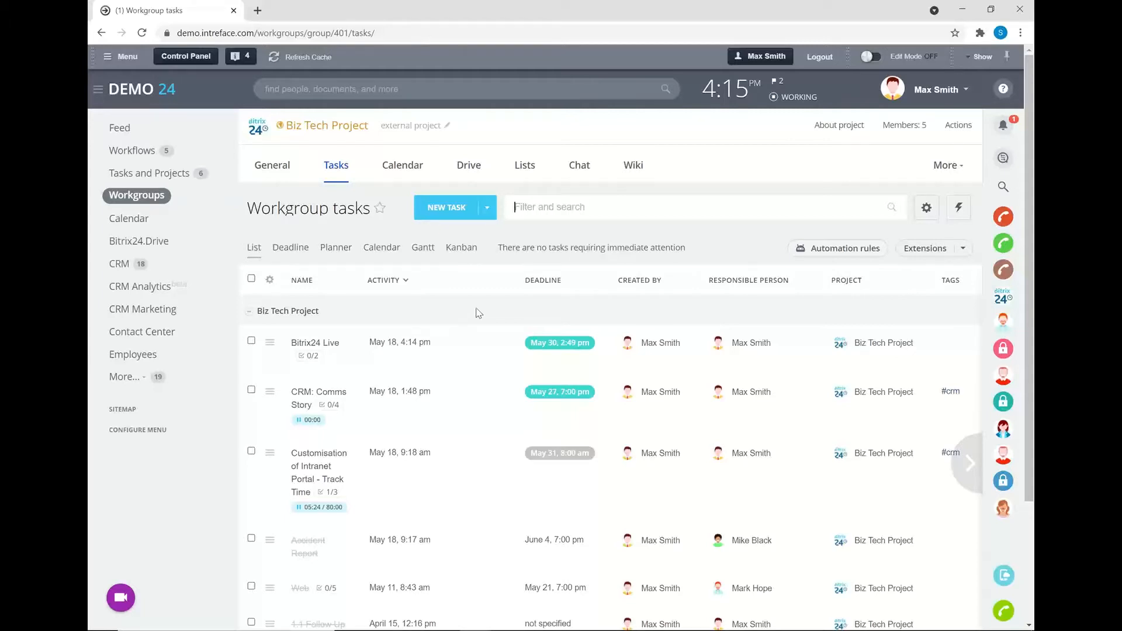
{"action": "scroll", "coordinate": [445, 415], "scroll_direction": "down", "scroll_amount": 1}
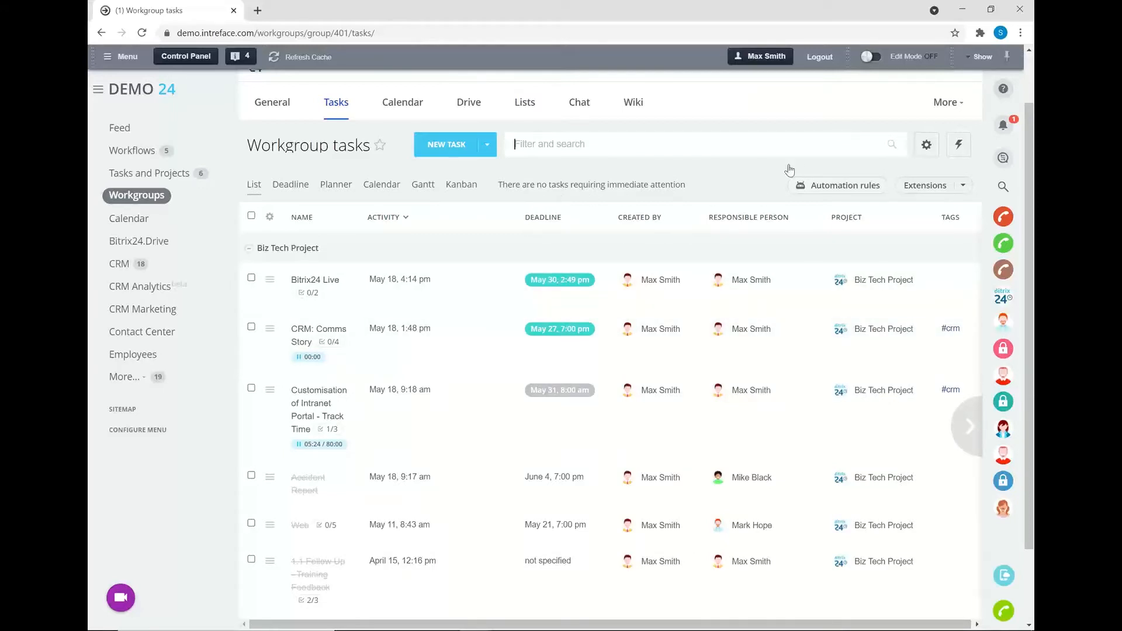
{"action": "left_click_drag", "start_coordinate": [620, 224], "coordinate": [370, 233]}
{"action": "left_click_drag", "start_coordinate": [662, 217], "coordinate": [561, 219]}
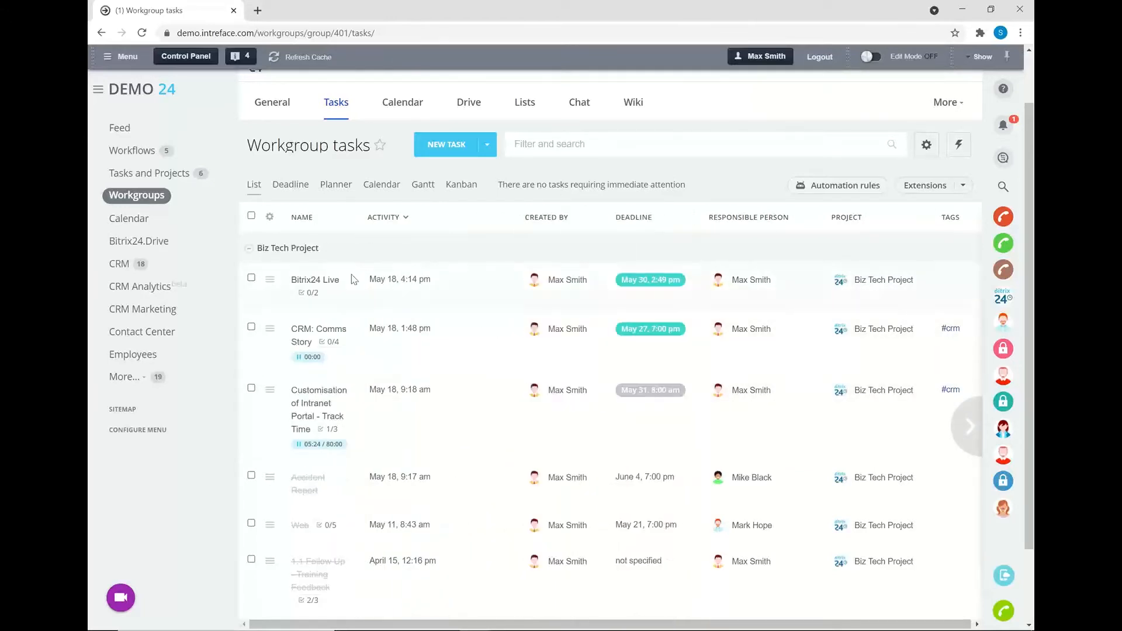
{"action": "left_click", "coordinate": [269, 217]}
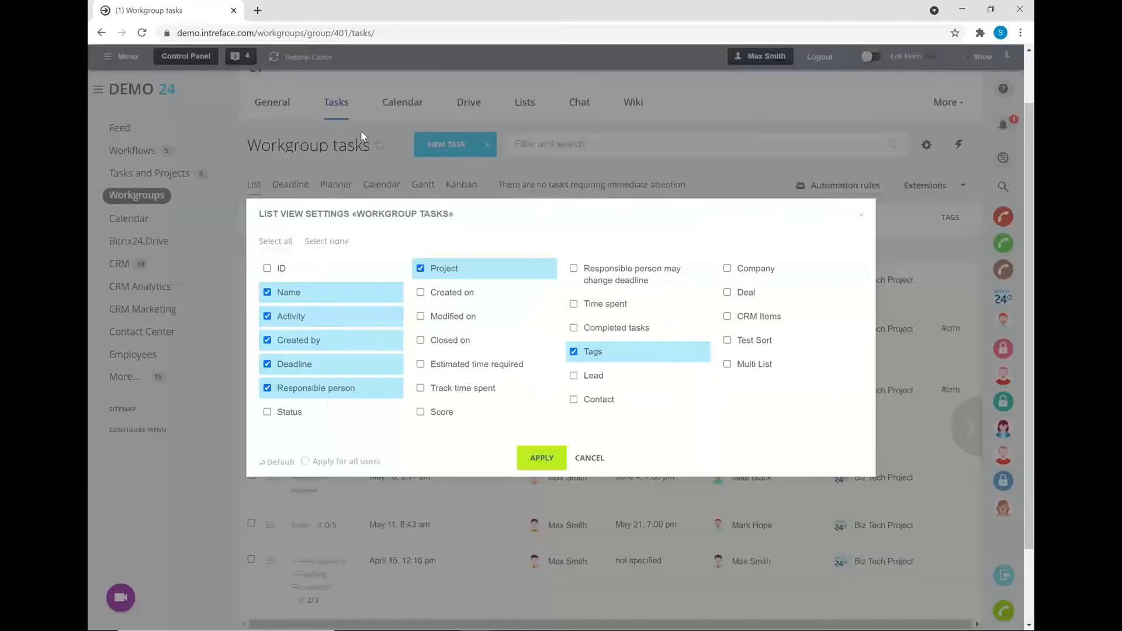
{"action": "left_click", "coordinate": [589, 459]}
Step: Filter the workgroup tasks by the statuses Pending, In progress and Pending review
{"action": "left_click", "coordinate": [563, 140]}
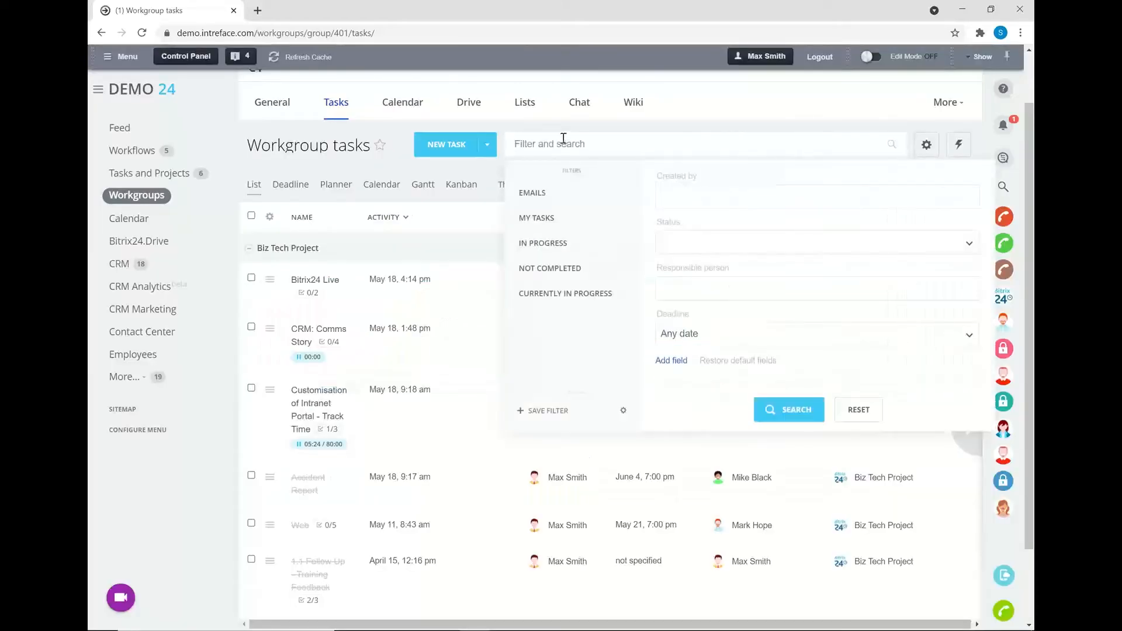
{"action": "left_click", "coordinate": [688, 249]}
{"action": "left_click", "coordinate": [696, 272]}
{"action": "left_click", "coordinate": [702, 298]}
{"action": "left_click", "coordinate": [707, 320]}
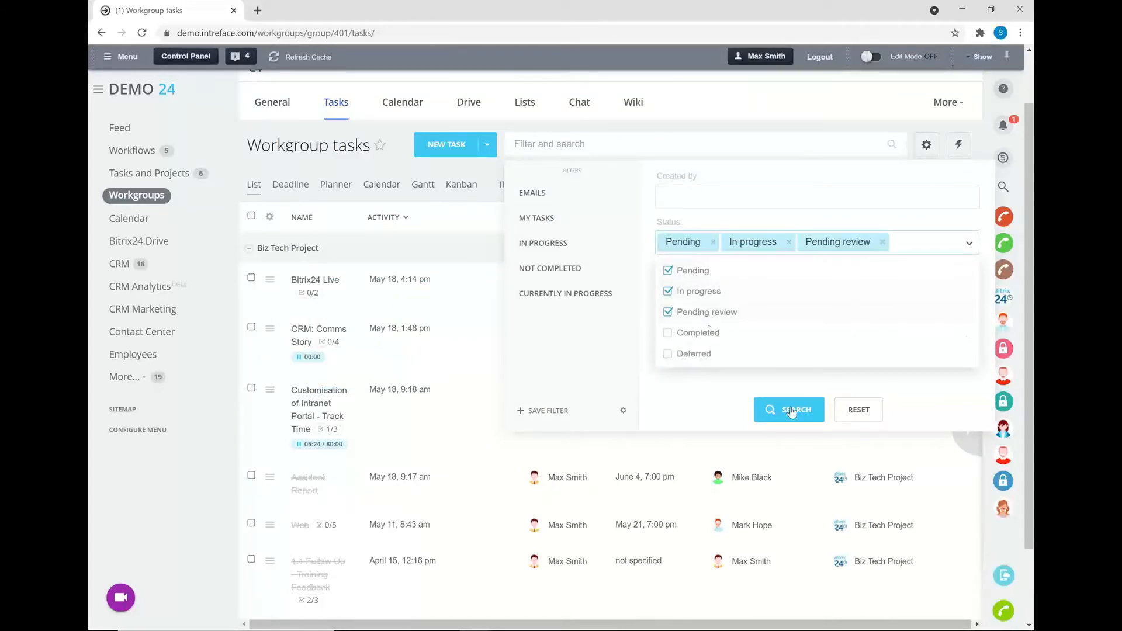
{"action": "left_click", "coordinate": [793, 409]}
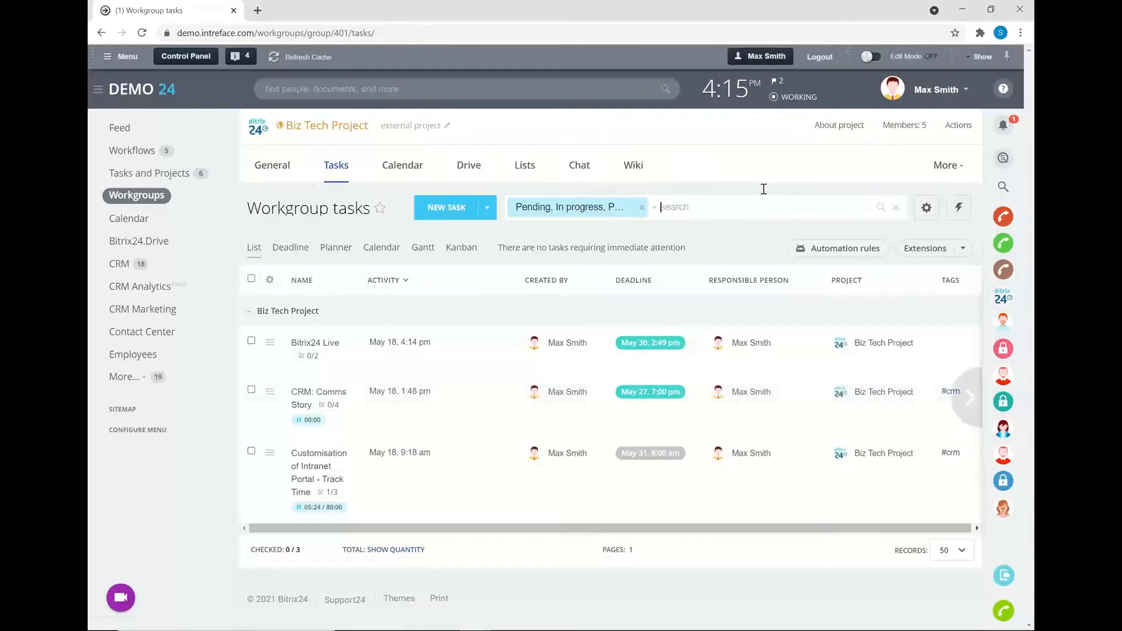
Step: Clear the status filter and show the workgroup tasks by deadline, as far as those due over two weeks
{"action": "left_click", "coordinate": [641, 207]}
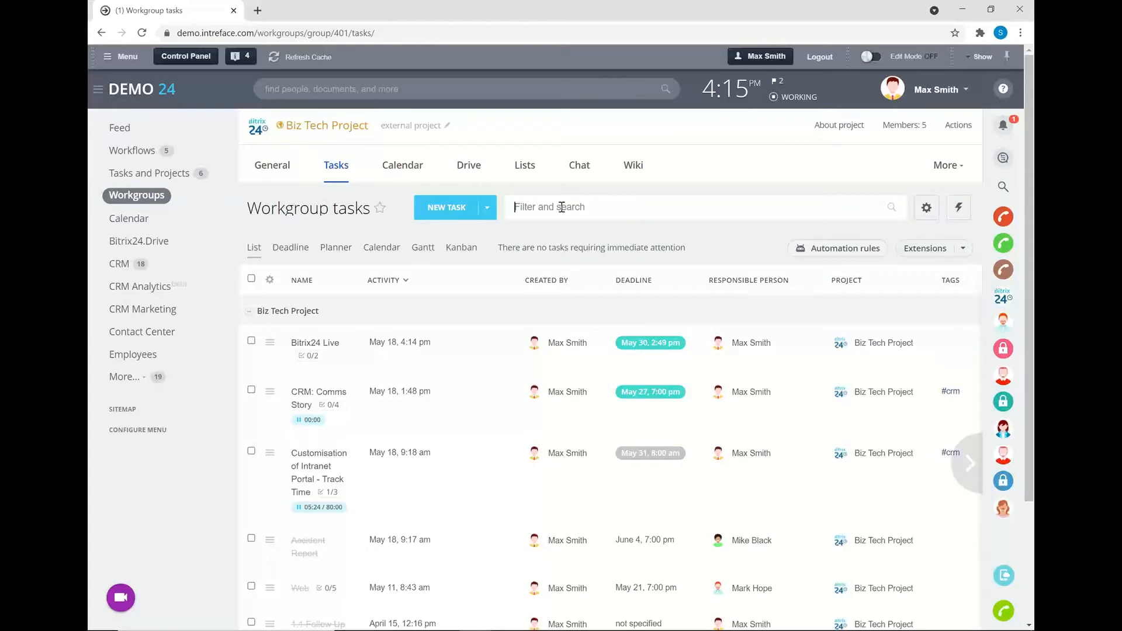
{"action": "left_click", "coordinate": [291, 249]}
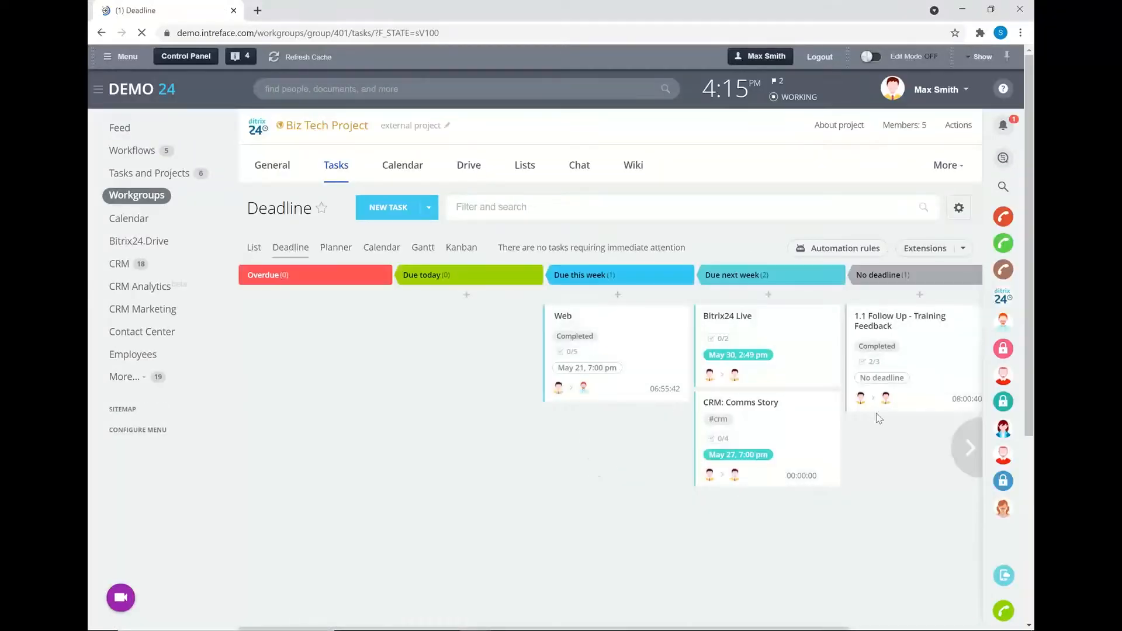
{"action": "mouse_move", "coordinate": [968, 446]}
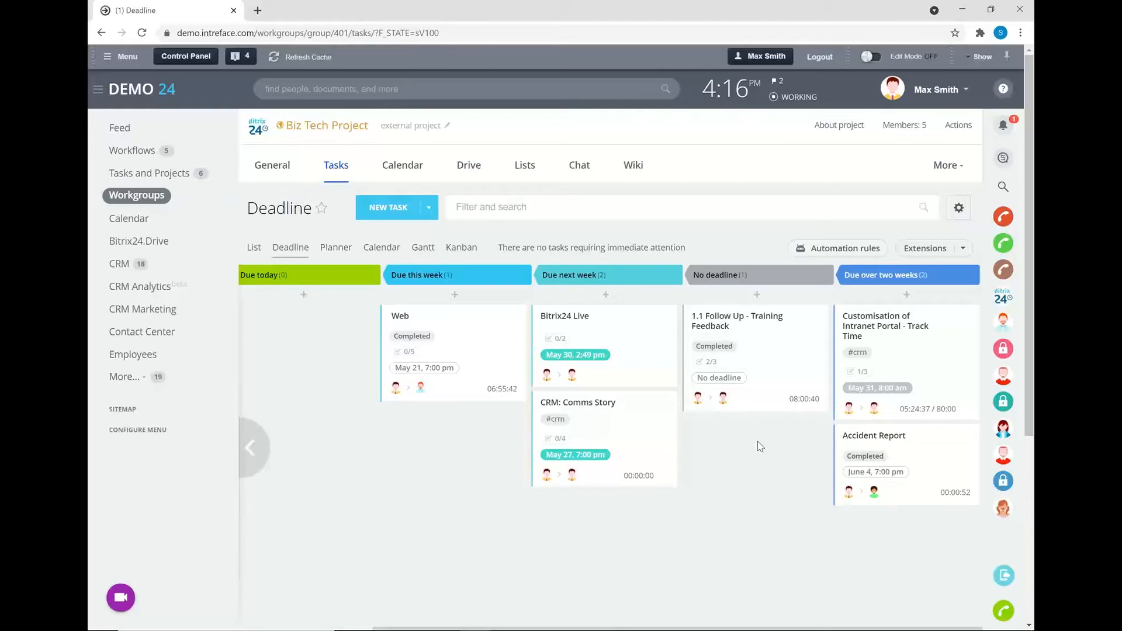
Step: Review the checklist, participants and comments of the 1.1 Follow Up - Training Feedback task, and close it
{"action": "left_click", "coordinate": [712, 323]}
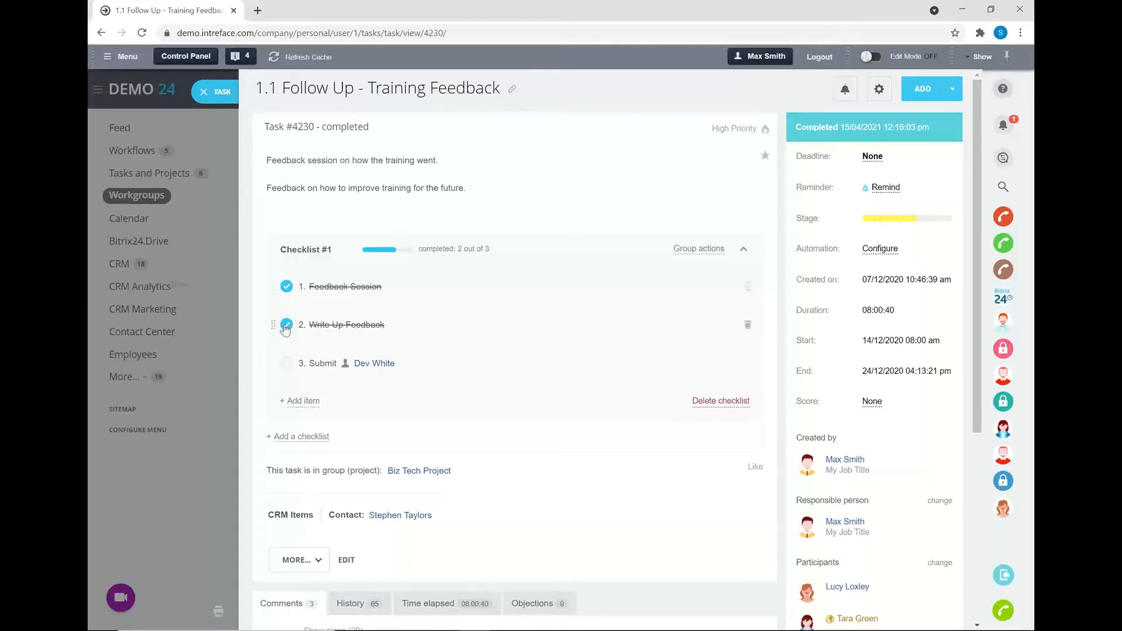
{"action": "scroll", "coordinate": [315, 383], "scroll_direction": "down", "scroll_amount": 1}
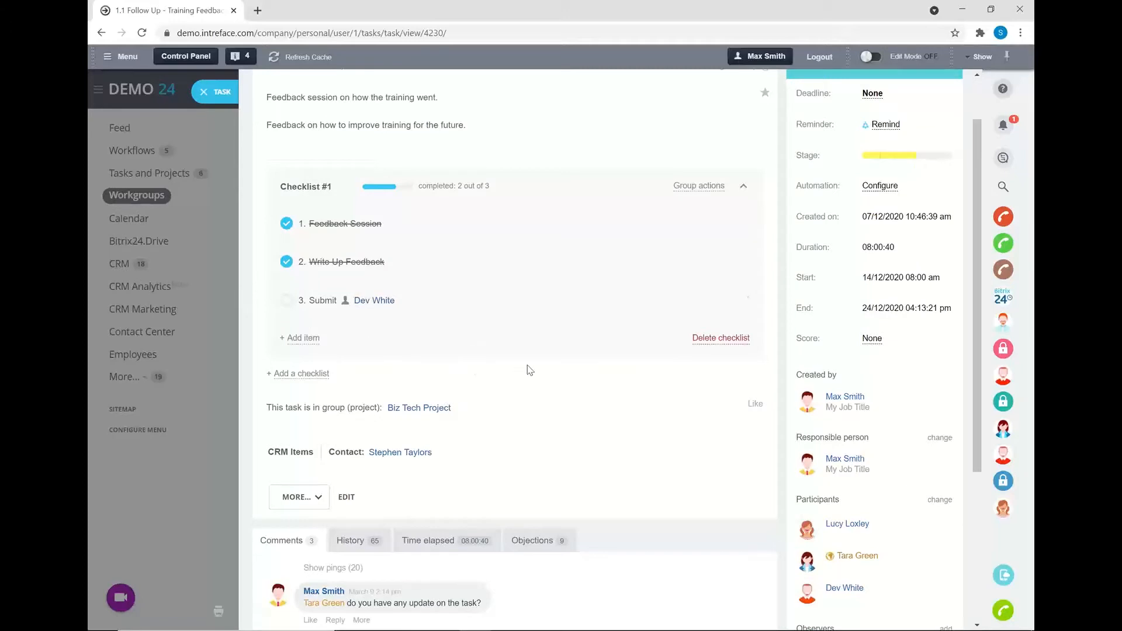
{"action": "scroll", "coordinate": [529, 369], "scroll_direction": "down", "scroll_amount": 4}
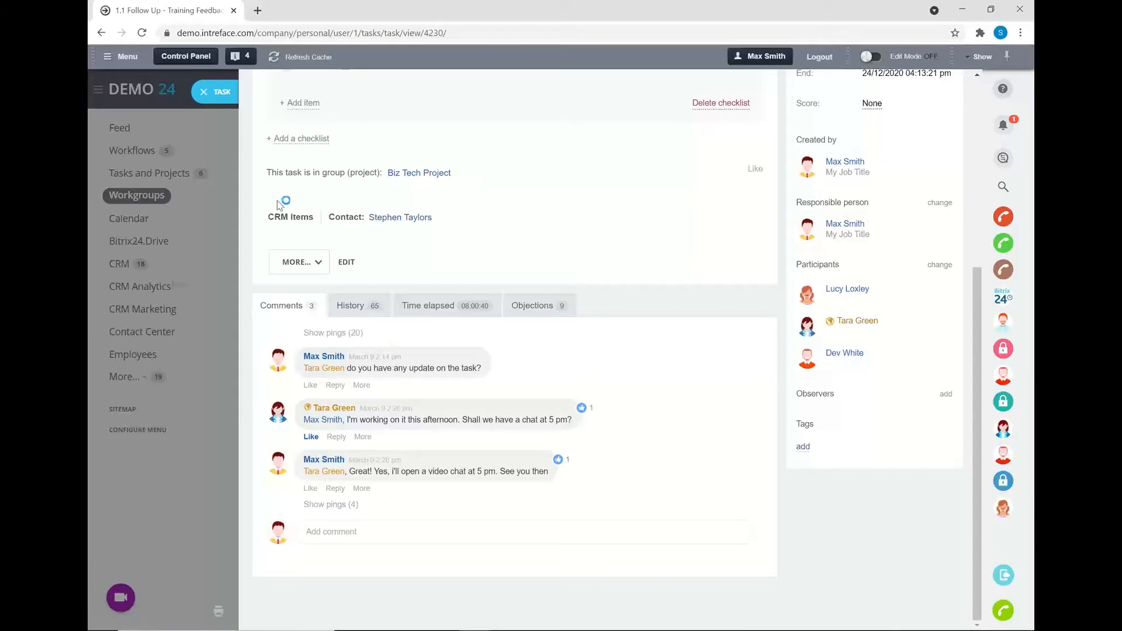
{"action": "left_click", "coordinate": [204, 90]}
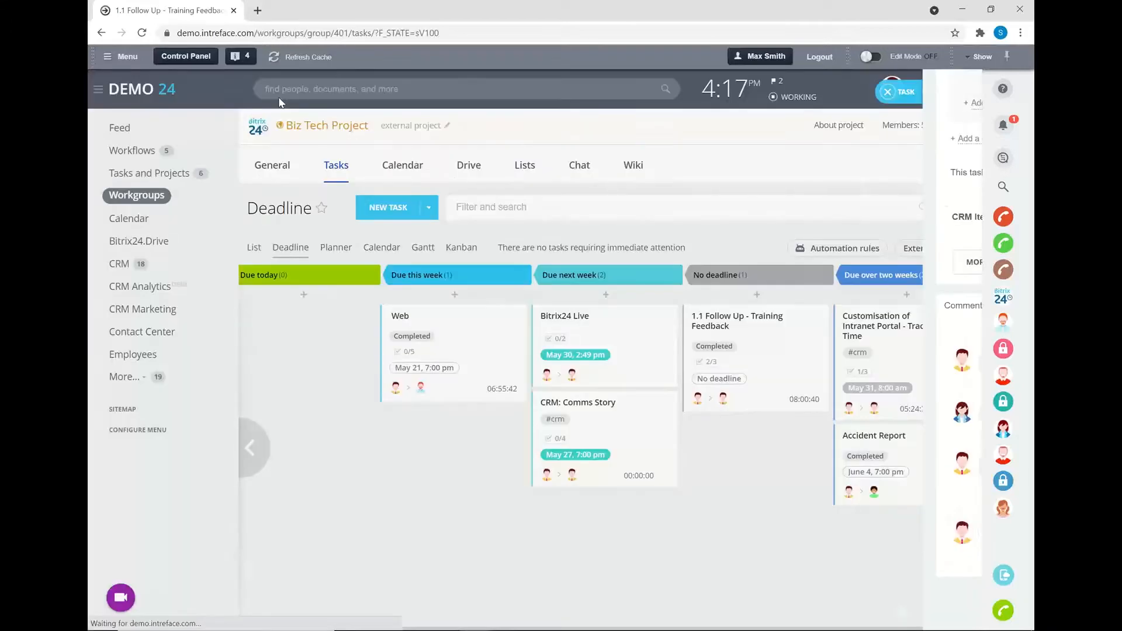
Step: Start a new task from the Bitrix24 Live template and examine its prefilled details and additional options
{"action": "left_click", "coordinate": [429, 212]}
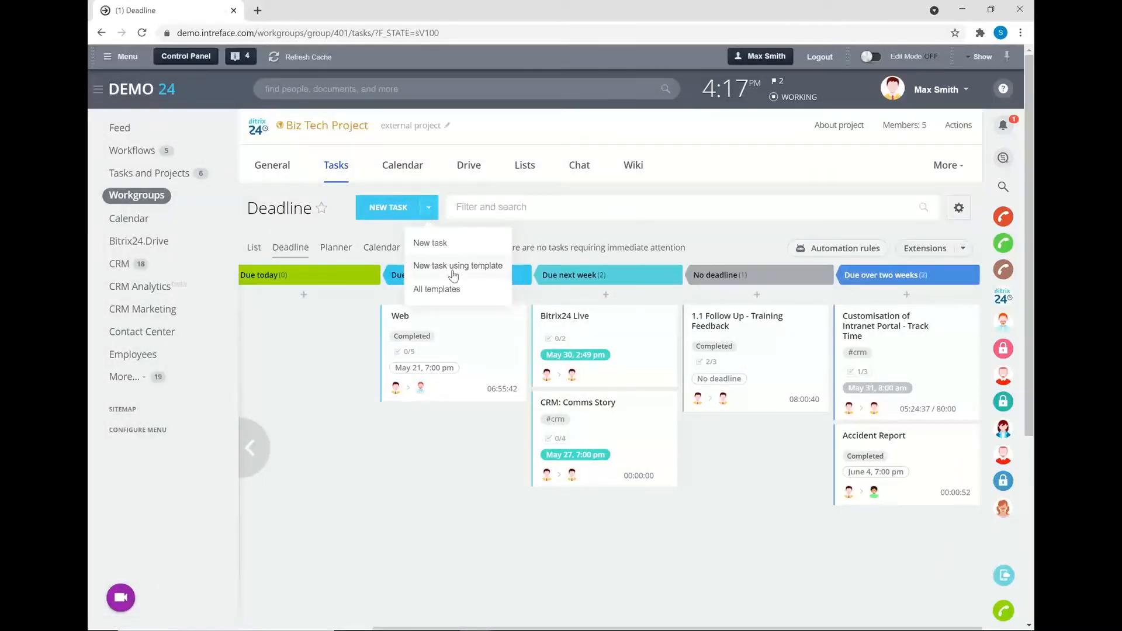
{"action": "mouse_move", "coordinate": [453, 271]}
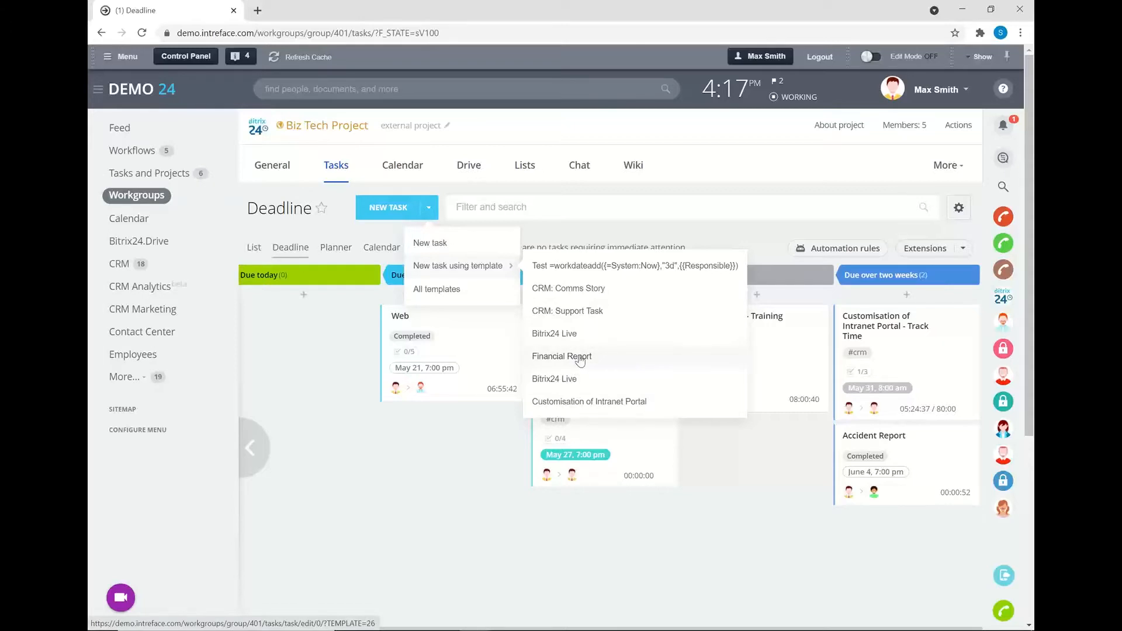
{"action": "left_click", "coordinate": [569, 334]}
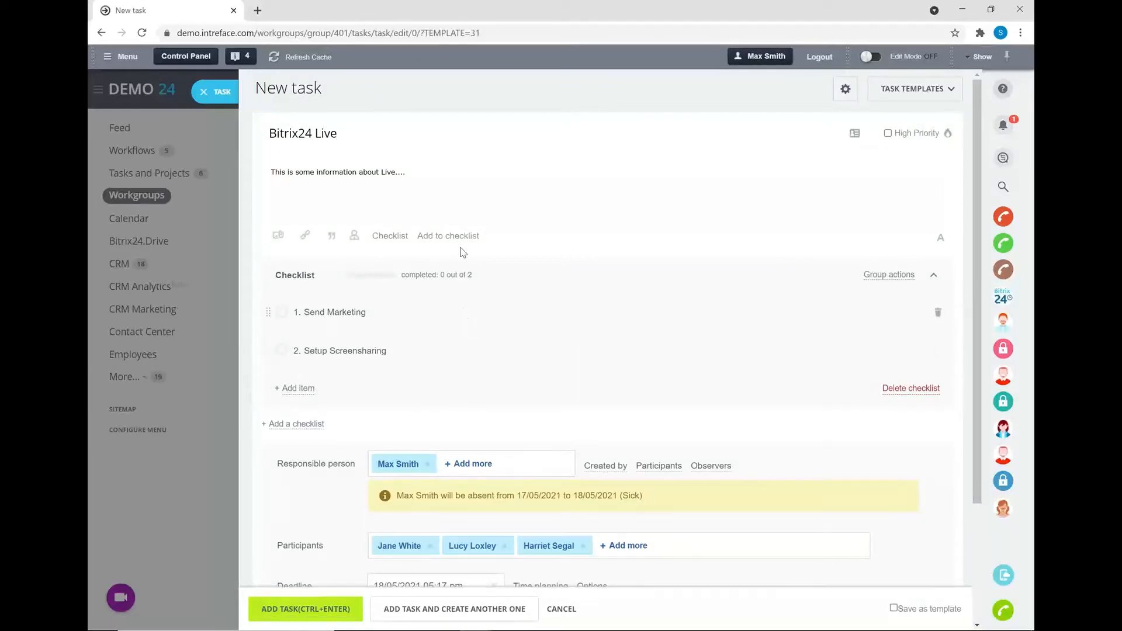
{"action": "scroll", "coordinate": [464, 253], "scroll_direction": "down", "scroll_amount": 2}
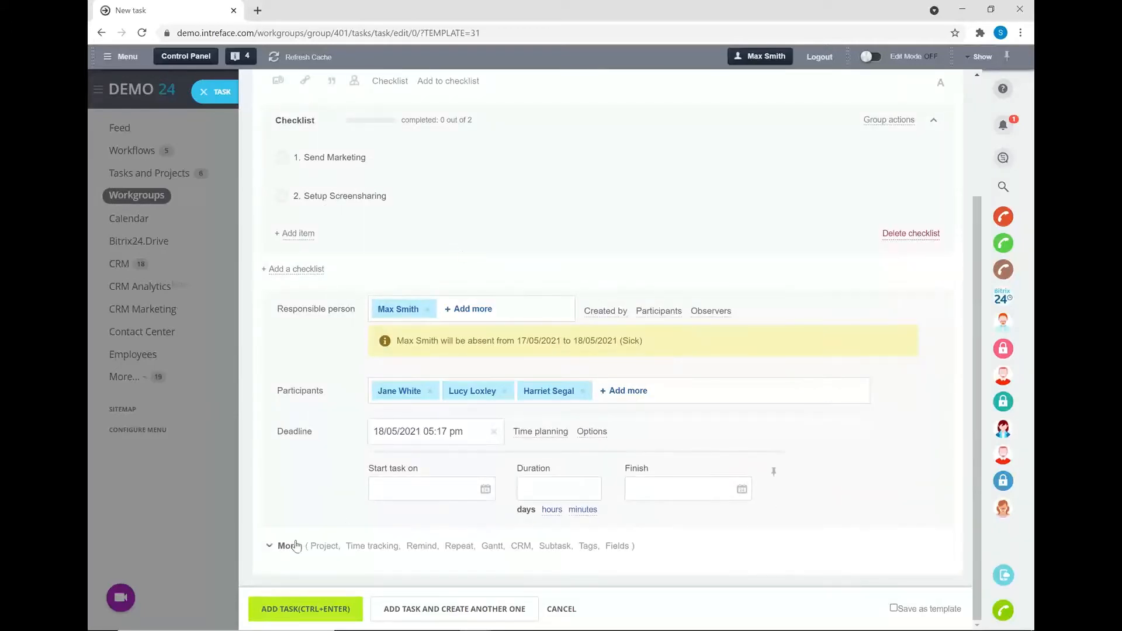
{"action": "left_click", "coordinate": [290, 546]}
{"action": "scroll", "coordinate": [431, 477], "scroll_direction": "down", "scroll_amount": 5}
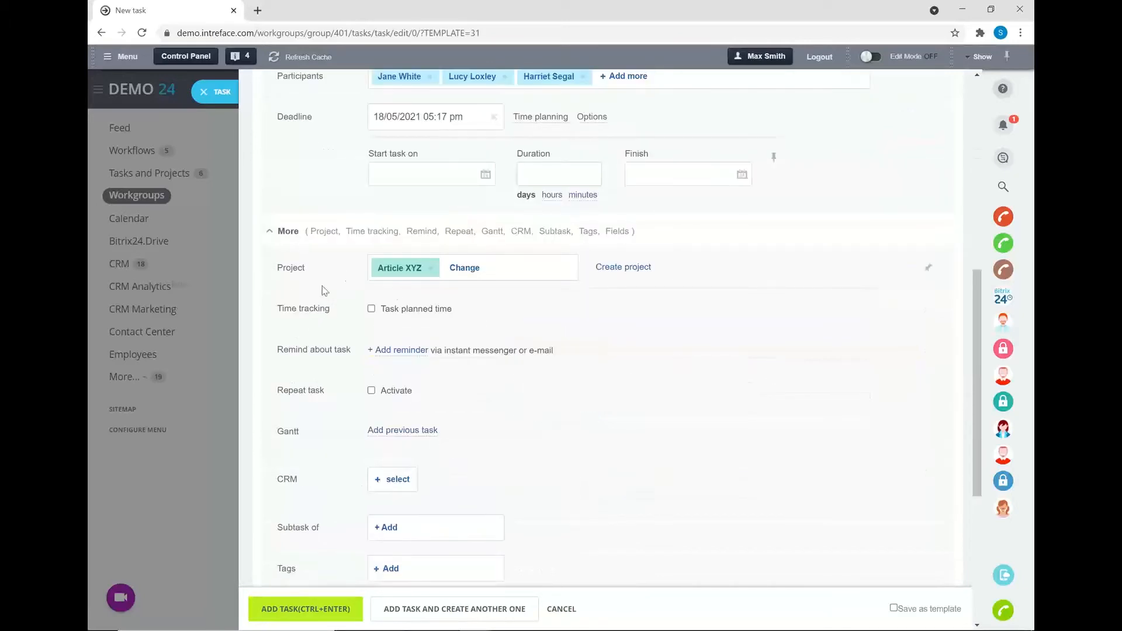
Step: Activate task repetition with a monthly repeat term, and close the new task form without adding the task
{"action": "left_click", "coordinate": [372, 391]}
{"action": "scroll", "coordinate": [436, 380], "scroll_direction": "down", "scroll_amount": 1}
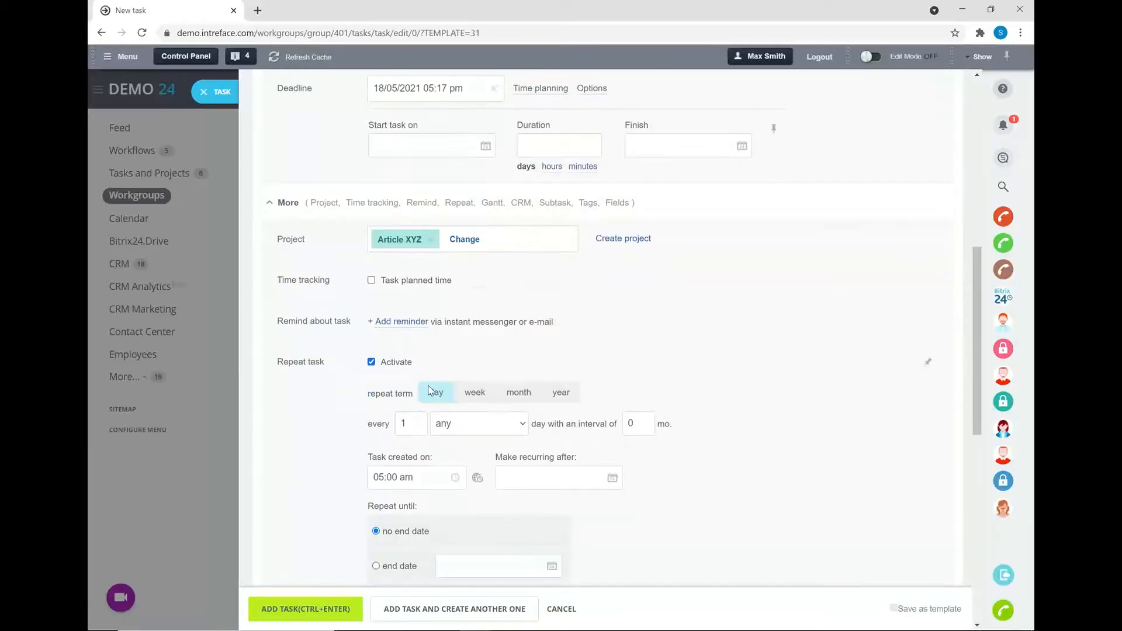
{"action": "scroll", "coordinate": [429, 390], "scroll_direction": "down", "scroll_amount": 2}
{"action": "left_click", "coordinate": [515, 297]}
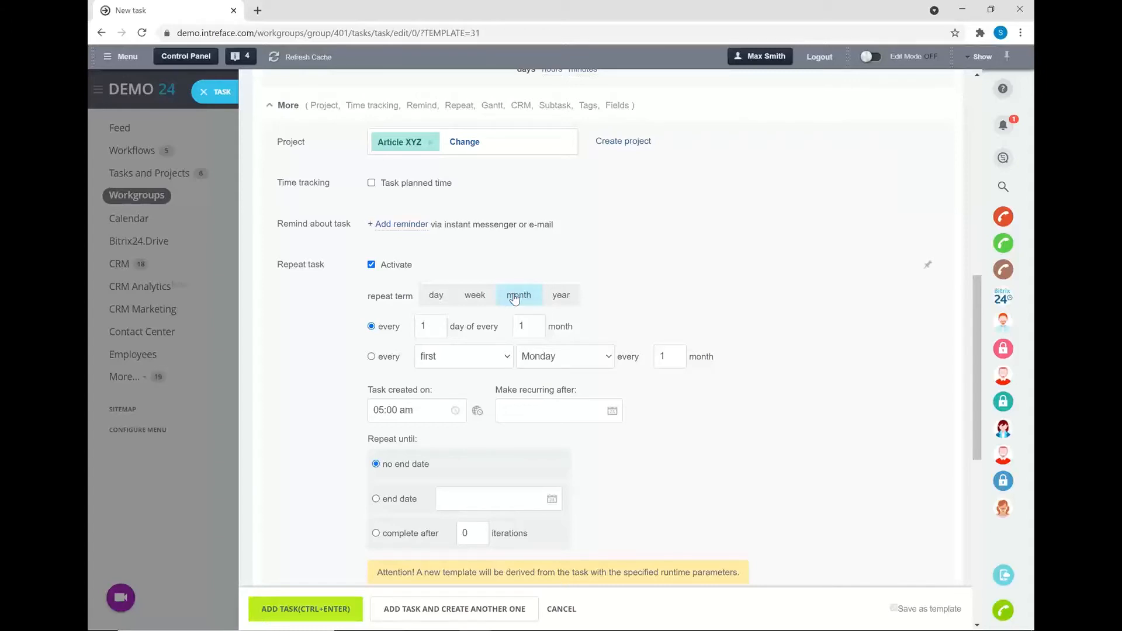
{"action": "left_click", "coordinate": [202, 99]}
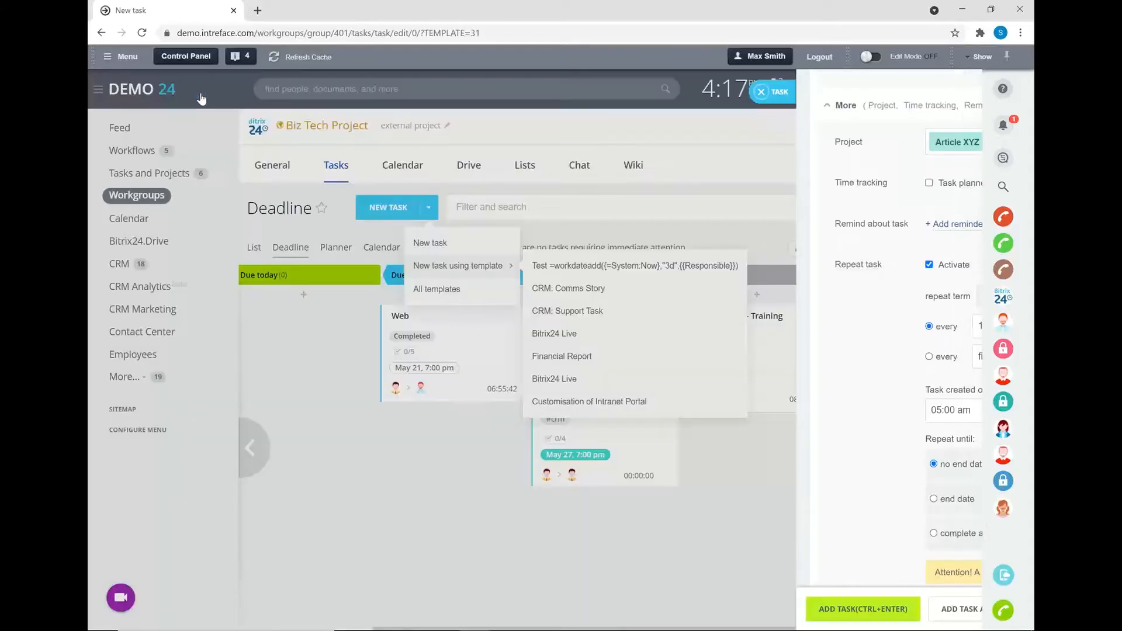
Step: Dismiss the list of task templates and show the project's tasks in the Planner view
{"action": "left_click", "coordinate": [677, 232]}
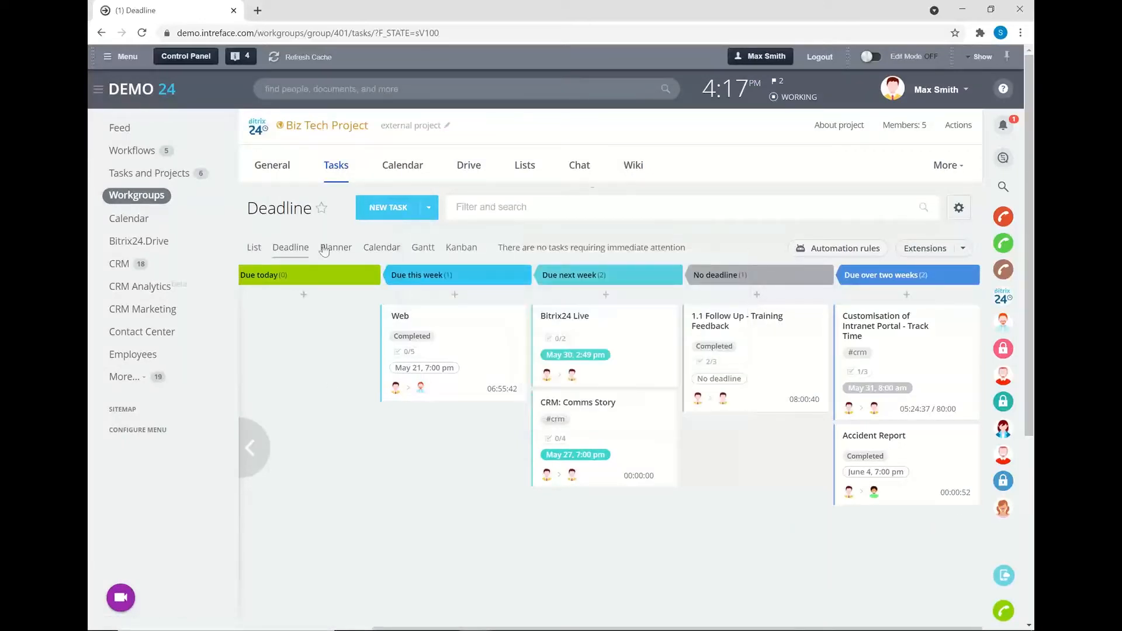
{"action": "left_click", "coordinate": [325, 250]}
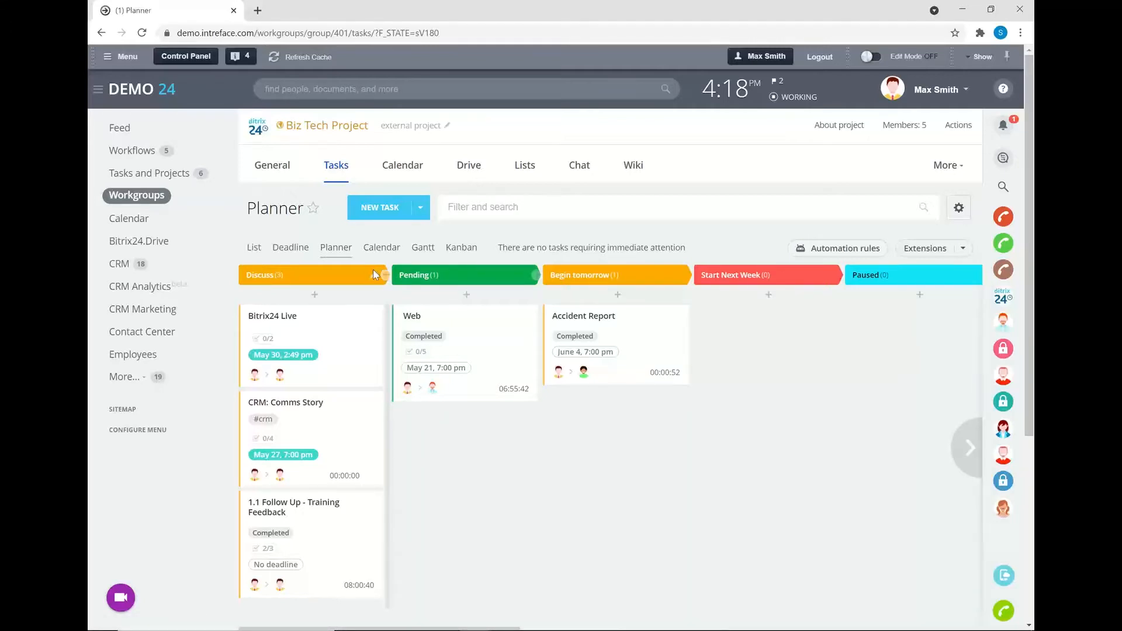
Step: Try adding a planner stage between Pending and Begin tomorrow with its own colour, and discard it
{"action": "left_click", "coordinate": [538, 276]}
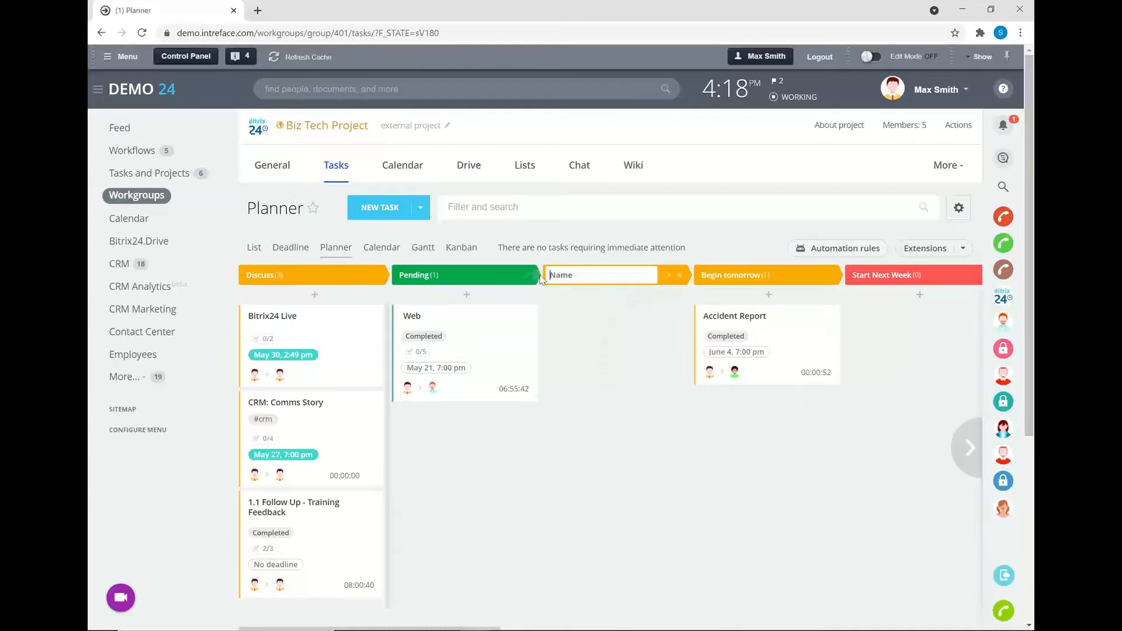
{"action": "left_click", "coordinate": [670, 275]}
{"action": "left_click", "coordinate": [682, 325]}
{"action": "left_click", "coordinate": [682, 276]}
Step: Move the CRM: Comms Story task from the Discuss stage to Start Next Week
{"action": "left_click_drag", "start_coordinate": [368, 429], "coordinate": [699, 274]}
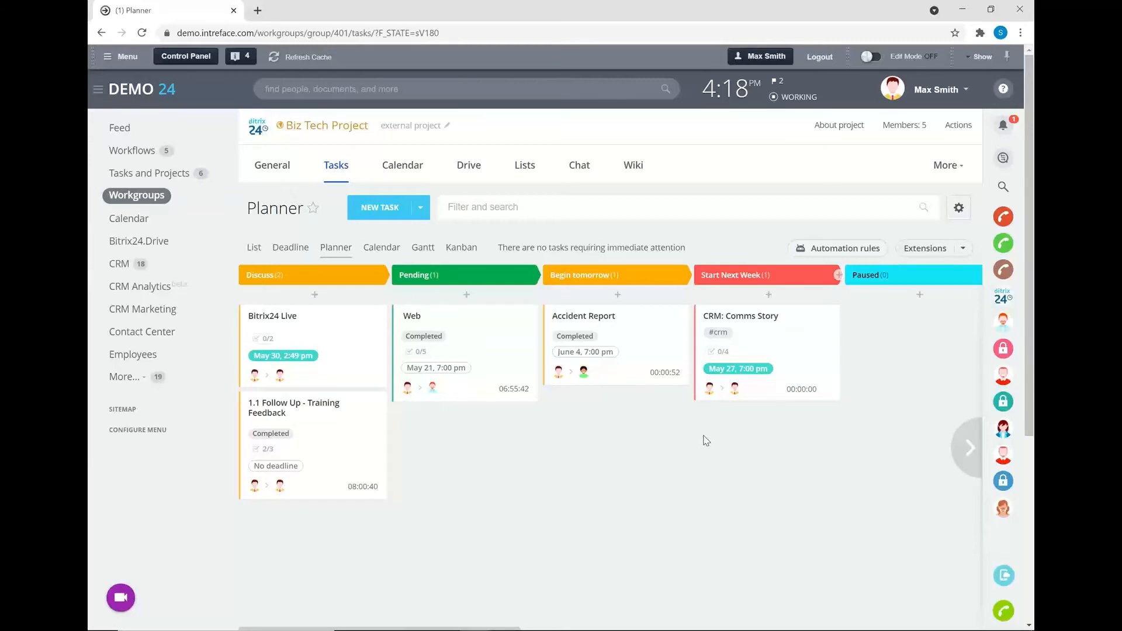
Step: Show the workgroup tasks in the Calendar view and look over their deadlines for May 2021
{"action": "left_click", "coordinate": [386, 250]}
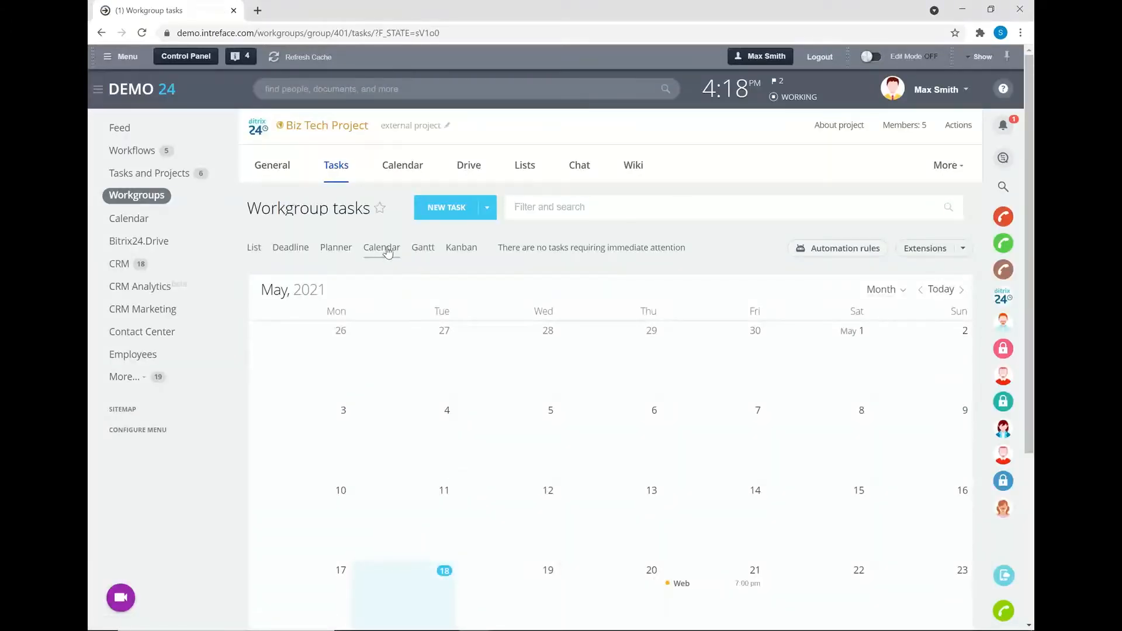
{"action": "scroll", "coordinate": [614, 325], "scroll_direction": "down", "scroll_amount": 1}
{"action": "scroll", "coordinate": [669, 520], "scroll_direction": "down", "scroll_amount": 1}
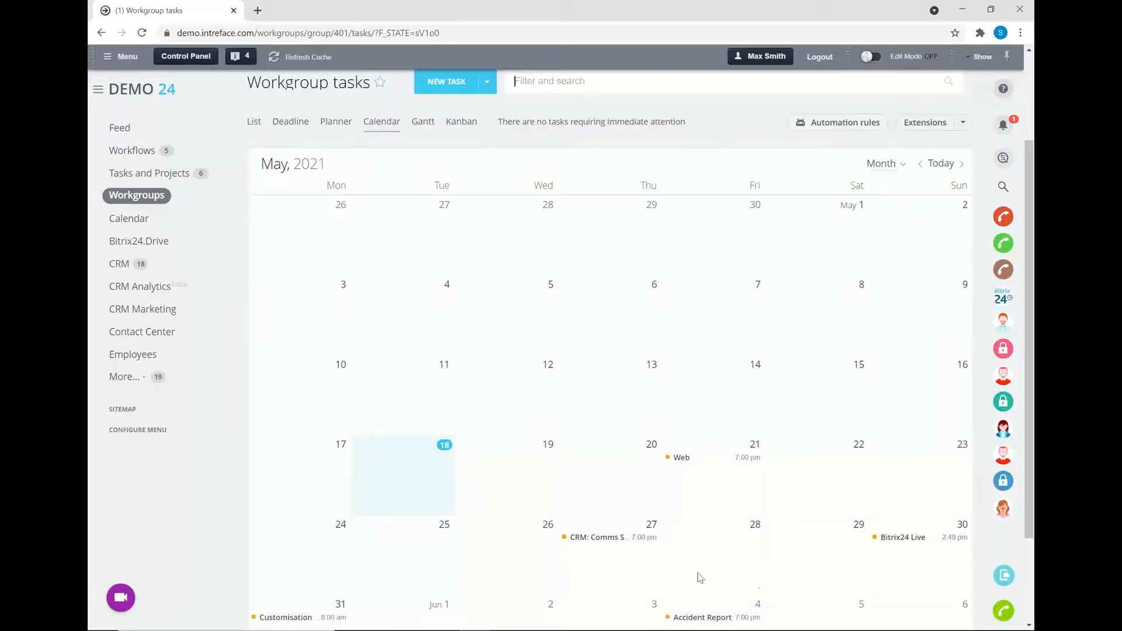
{"action": "scroll", "coordinate": [819, 535], "scroll_direction": "up", "scroll_amount": 1}
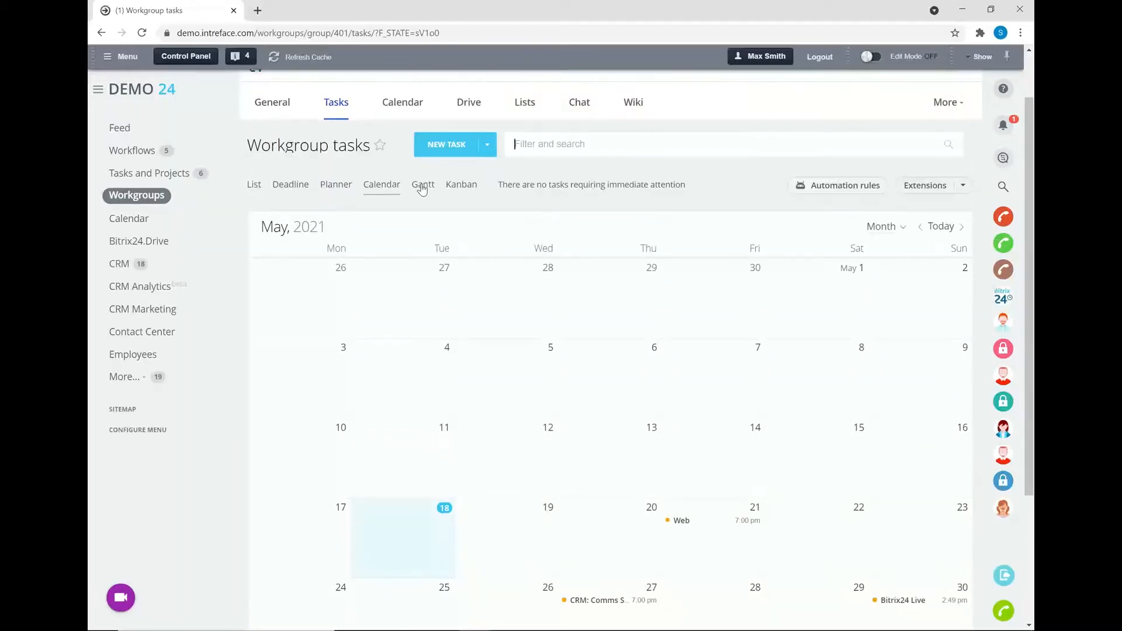
Step: Examine the project's task timelines in the Gantt view and its task stages in the Kanban view
{"action": "left_click", "coordinate": [422, 187]}
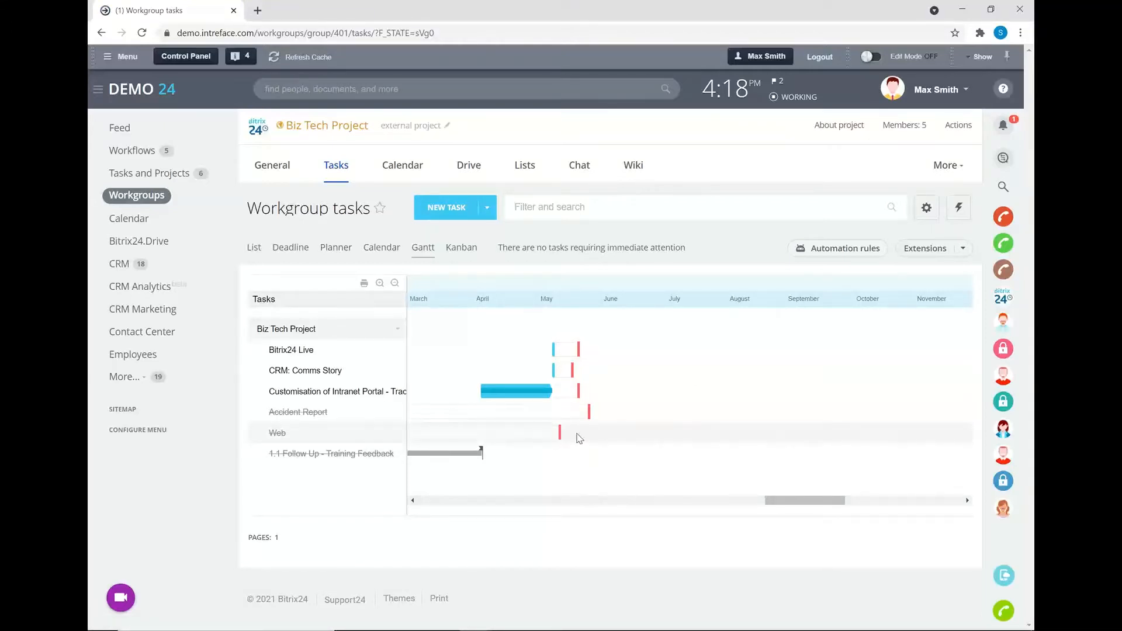
{"action": "mouse_move", "coordinate": [559, 433]}
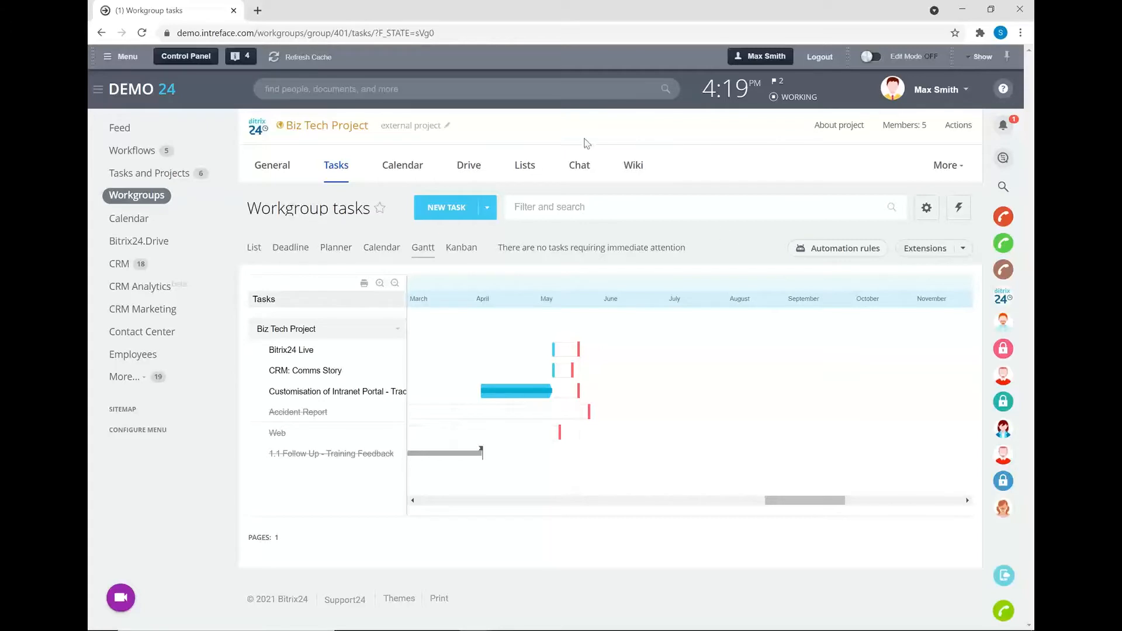
{"action": "left_click", "coordinate": [454, 248]}
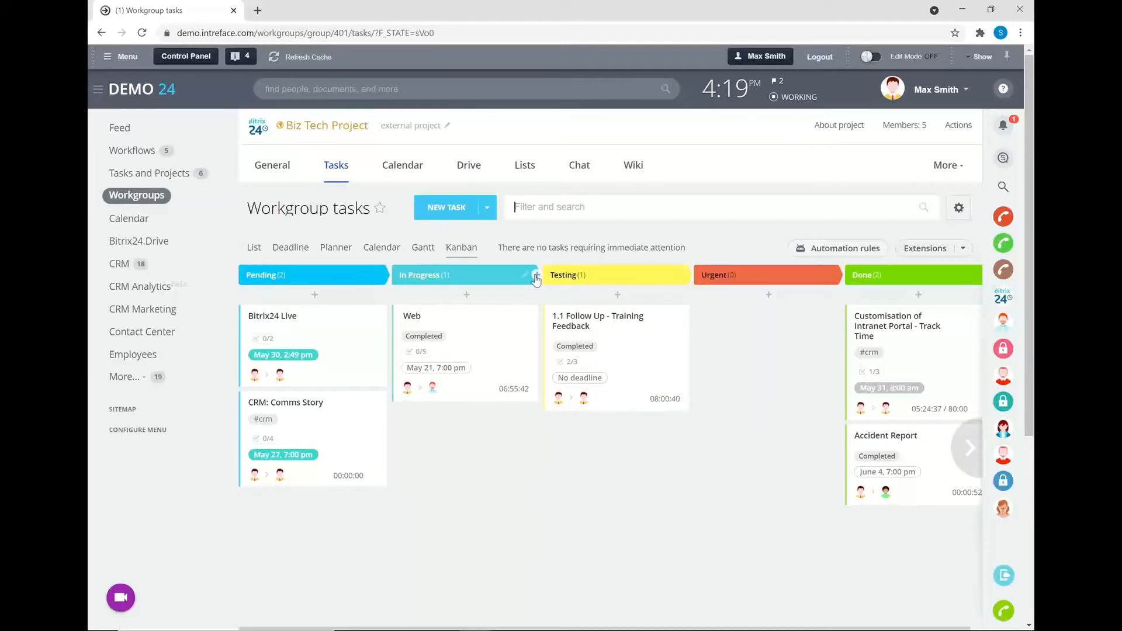
{"action": "left_click_drag", "start_coordinate": [334, 321], "coordinate": [254, 320]}
Step: View the project calendar's weekly events, and check the options for adding content to the project's Drive
{"action": "left_click", "coordinate": [405, 168]}
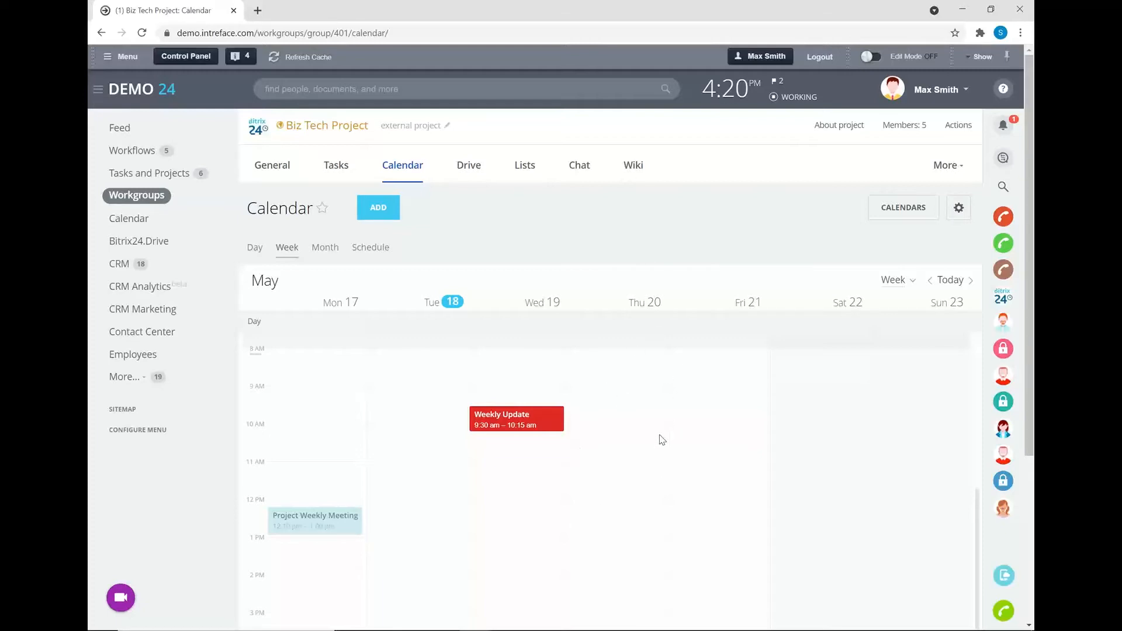
{"action": "left_click", "coordinate": [468, 166]}
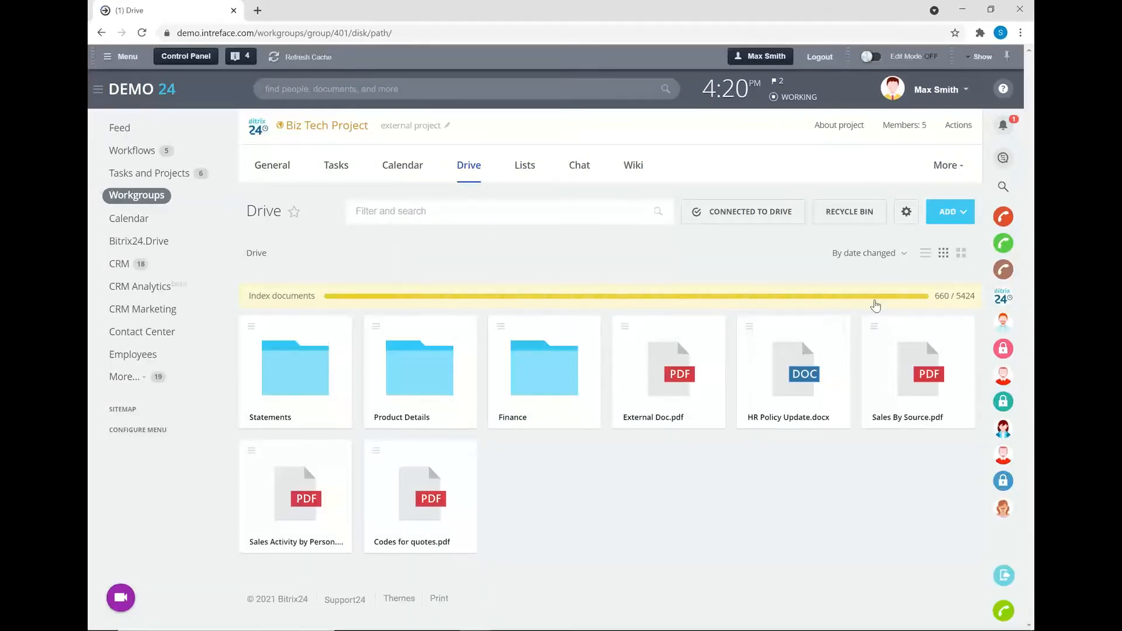
{"action": "left_click", "coordinate": [959, 215]}
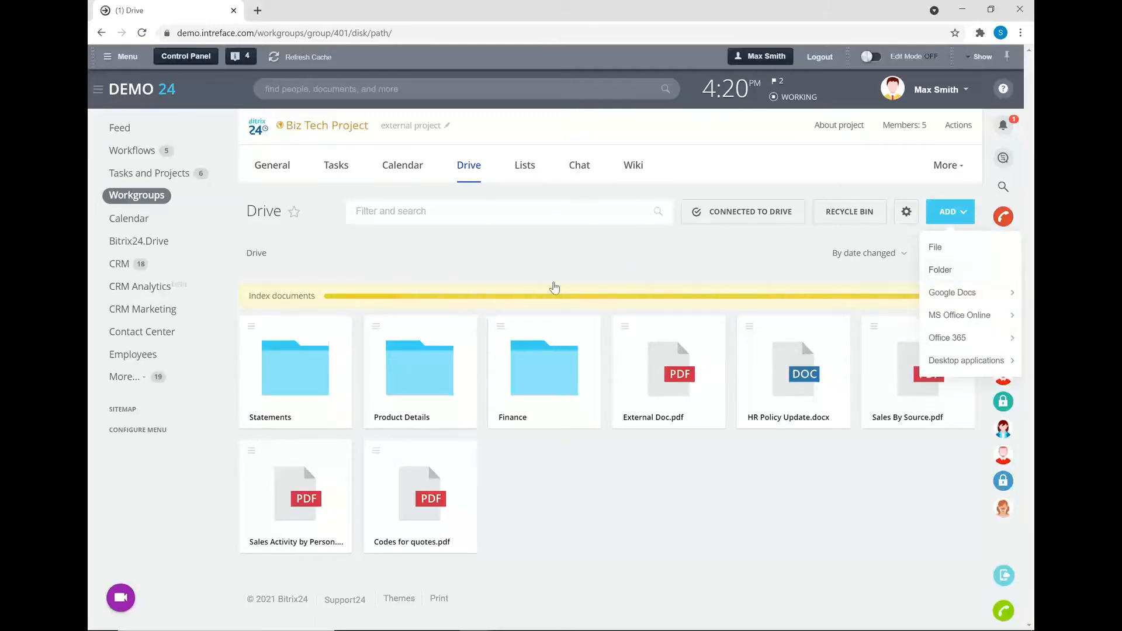
Step: Set the group moderators' access permission on the Finance folder to Read and save the permission configuration
{"action": "right_click", "coordinate": [556, 367]}
{"action": "left_click", "coordinate": [571, 425]}
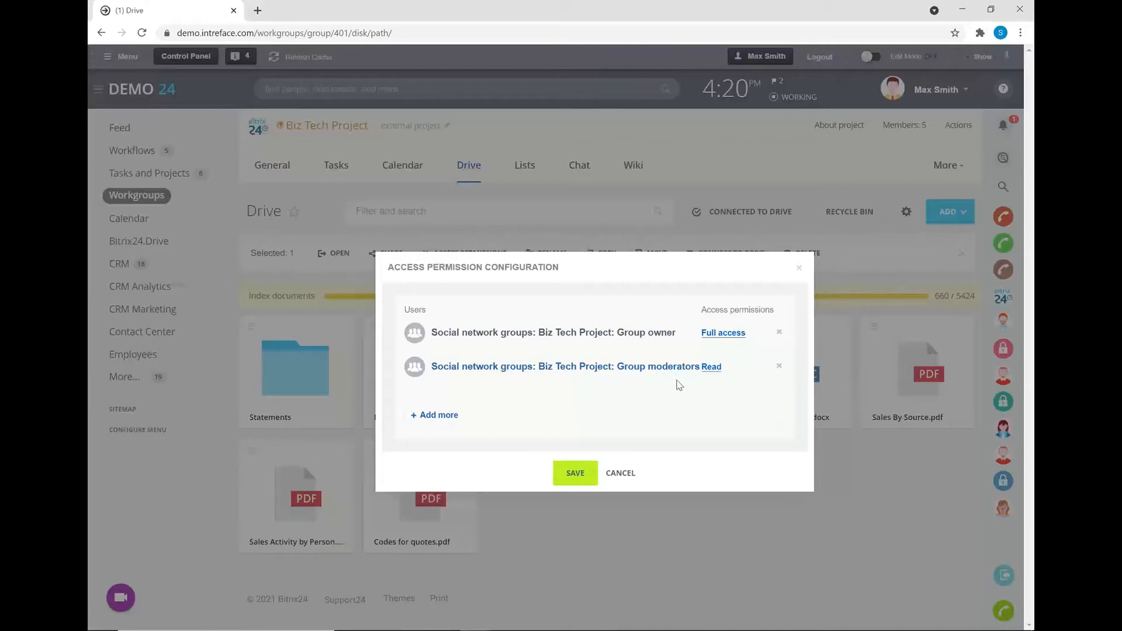
{"action": "left_click", "coordinate": [710, 367]}
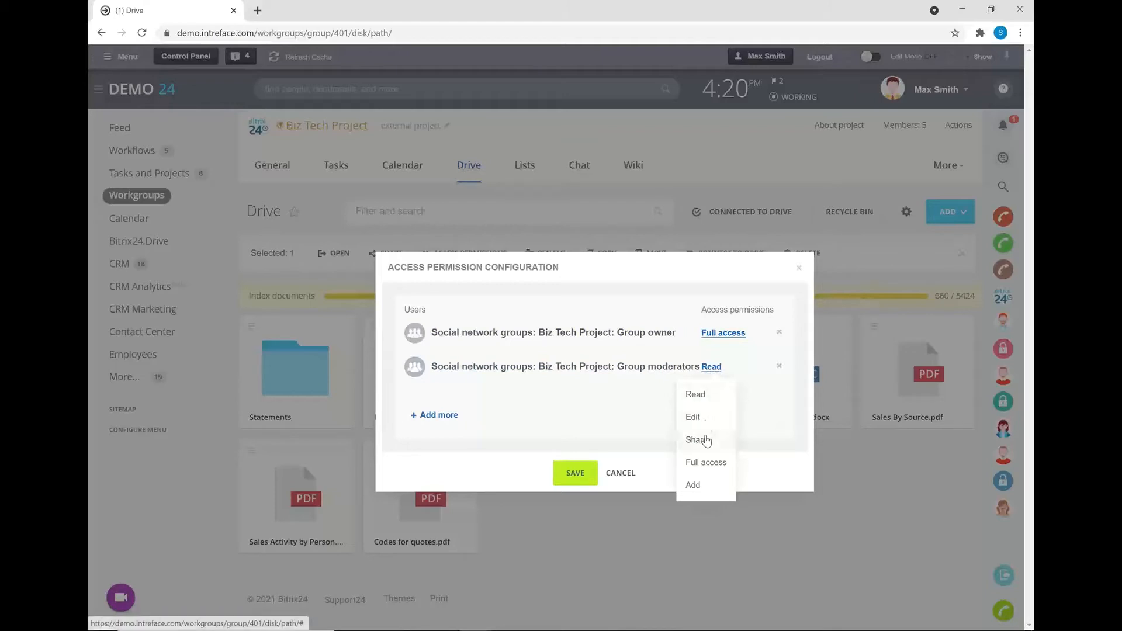
{"action": "left_click", "coordinate": [708, 393]}
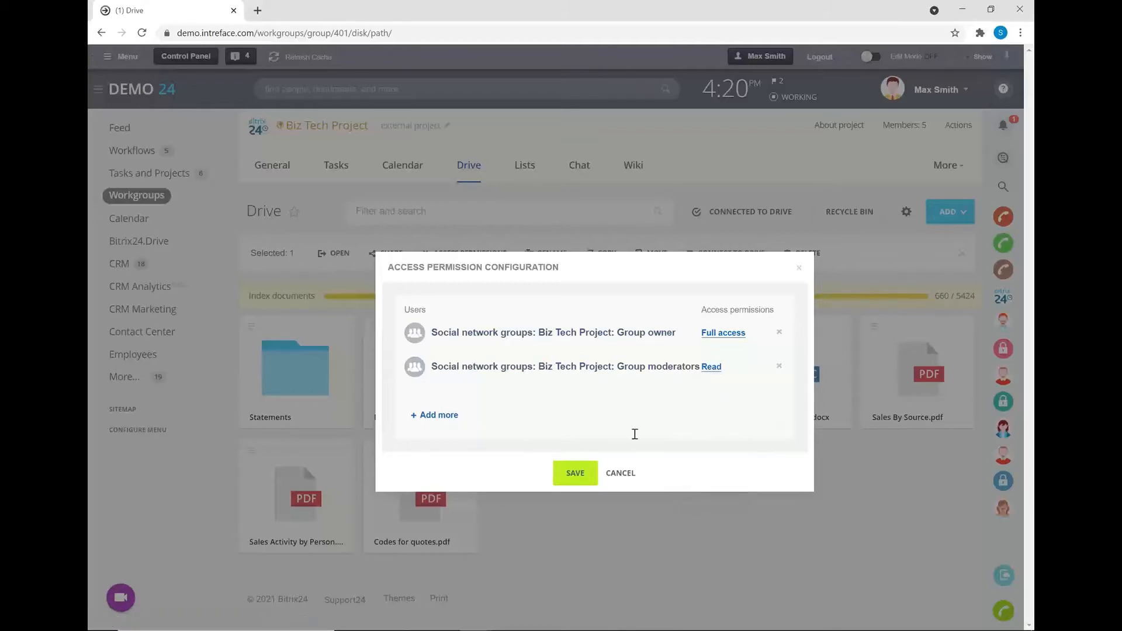
{"action": "left_click", "coordinate": [575, 476]}
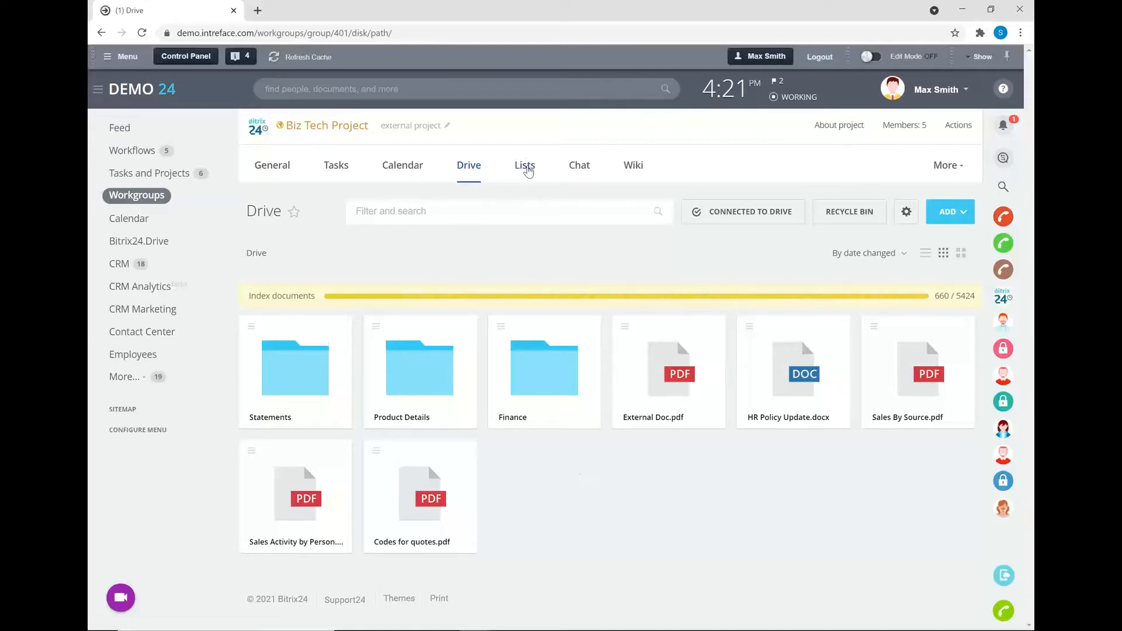
Step: Open the Expenses list among the project's lists and look through its entries and approval statuses
{"action": "left_click", "coordinate": [526, 167]}
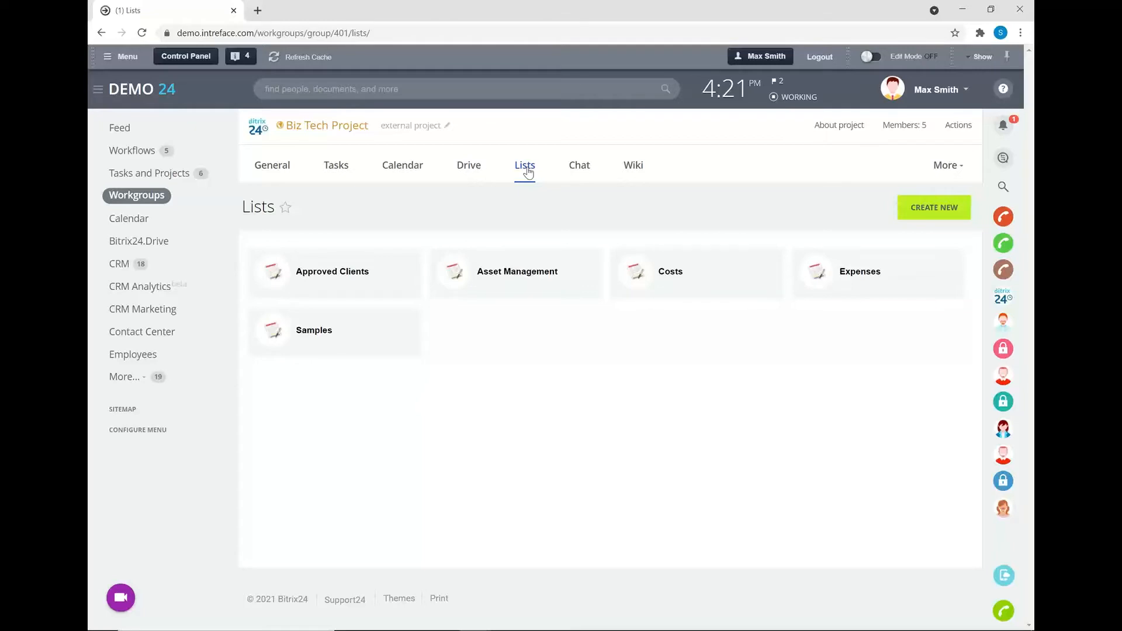
{"action": "left_click", "coordinate": [849, 276]}
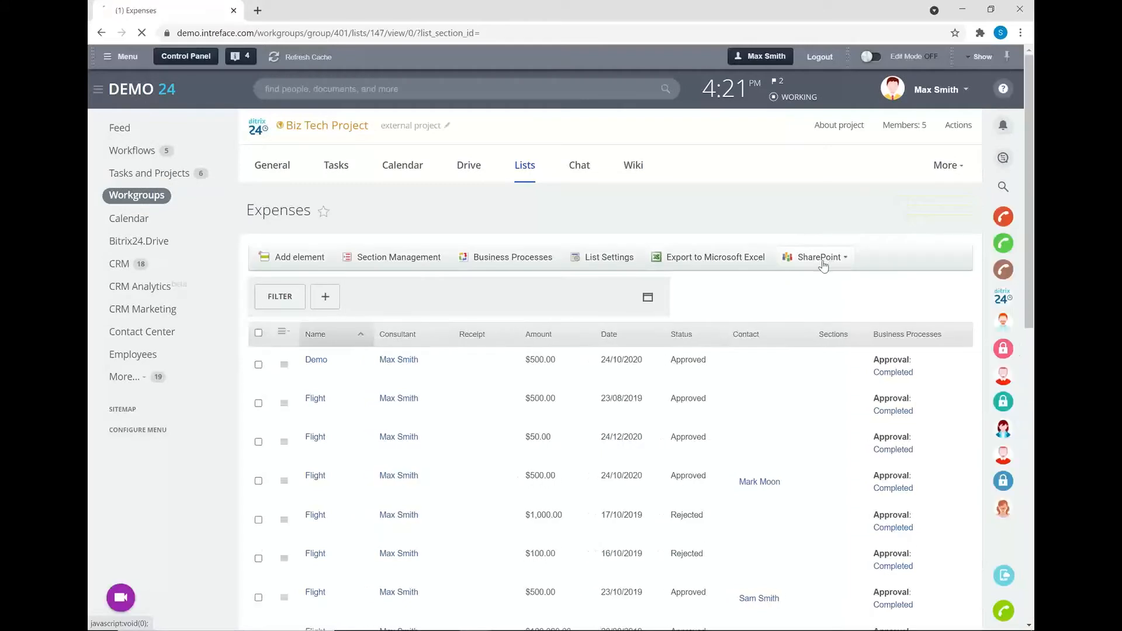
{"action": "scroll", "coordinate": [818, 269], "scroll_direction": "down", "scroll_amount": 1}
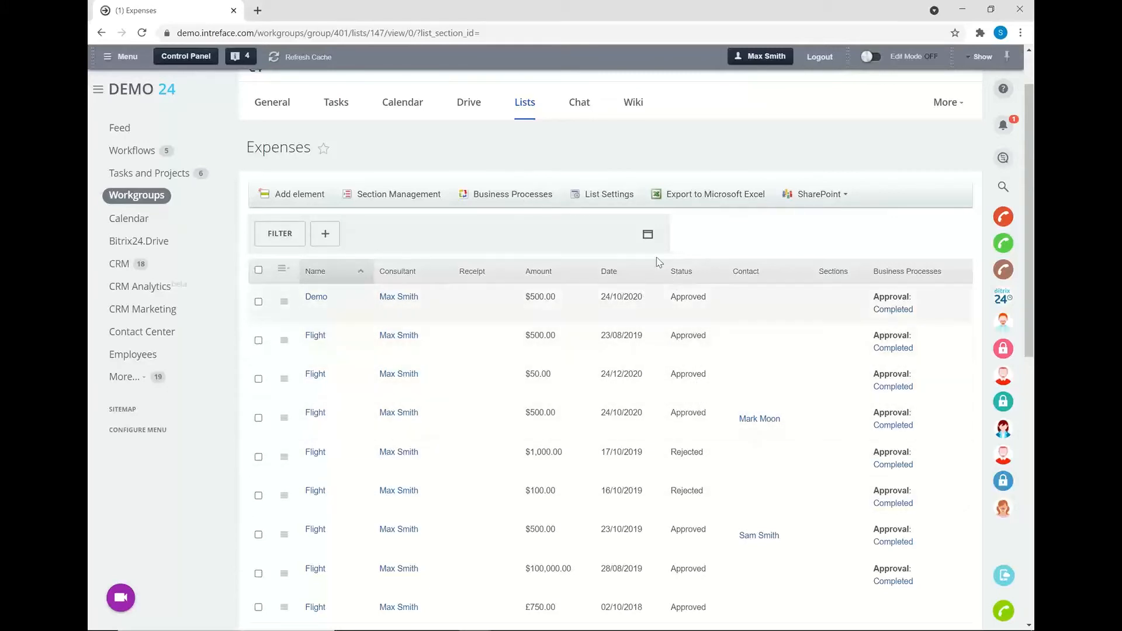
Step: Open the Approval template among the Expenses list's business processes and examine its approval and rejection flow
{"action": "left_click", "coordinate": [529, 201]}
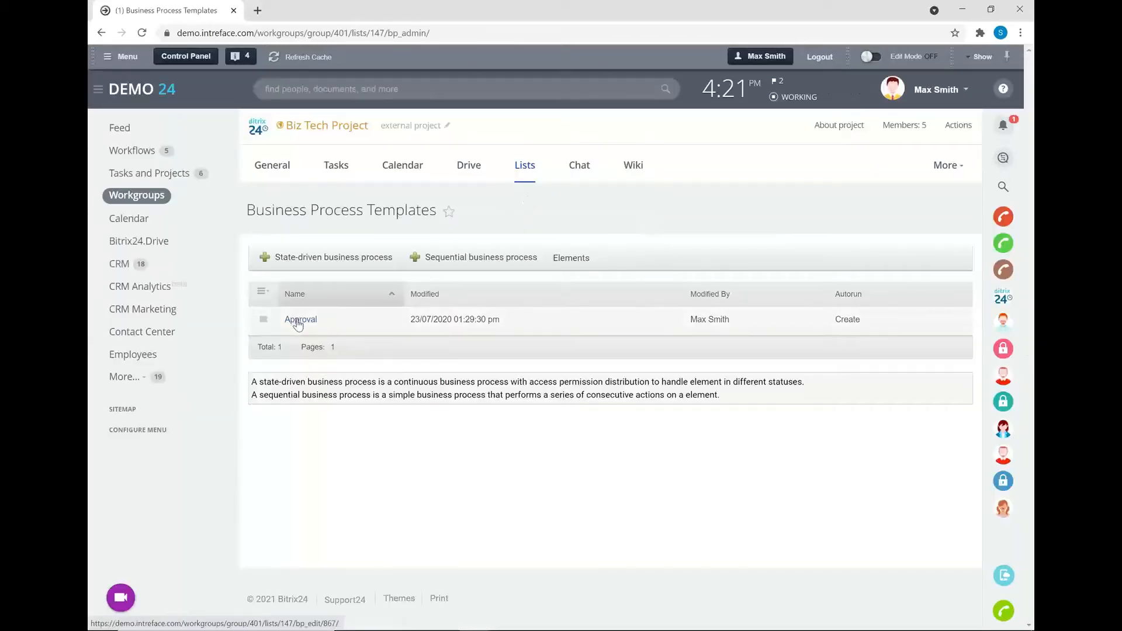
{"action": "left_click", "coordinate": [298, 321]}
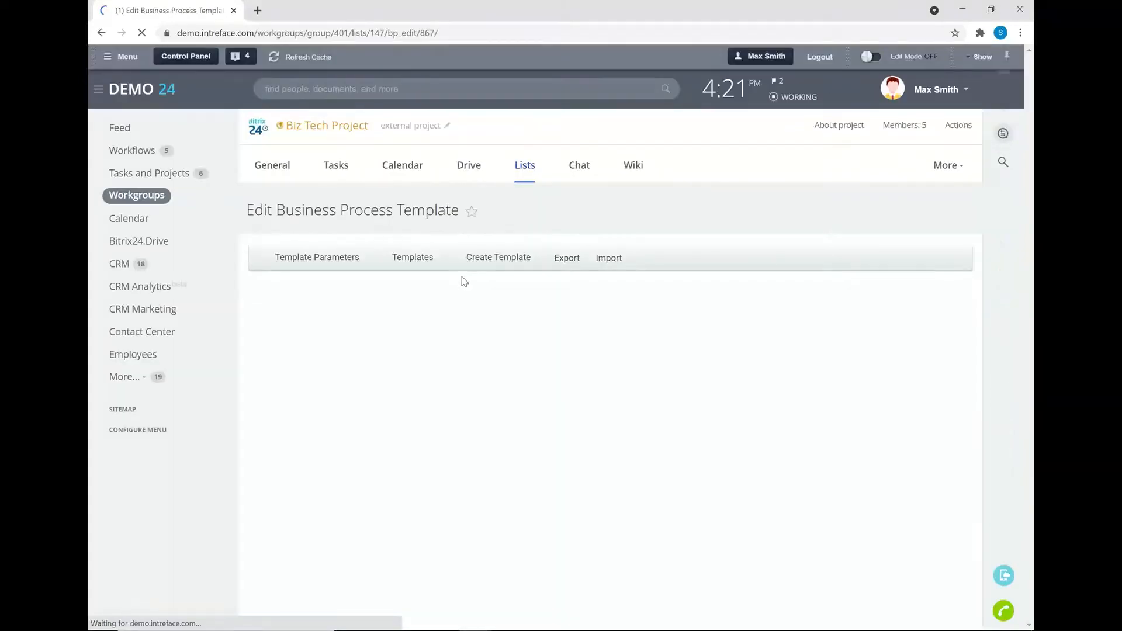
{"action": "scroll", "coordinate": [461, 278], "scroll_direction": "down", "scroll_amount": 3}
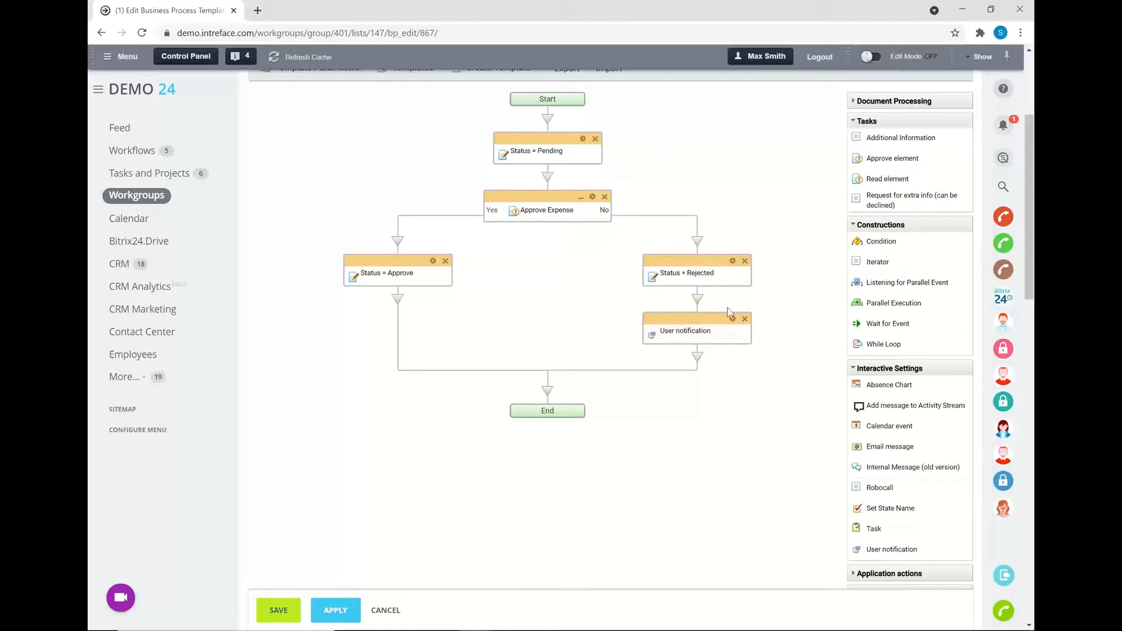
{"action": "scroll", "coordinate": [718, 345], "scroll_direction": "up", "scroll_amount": 2}
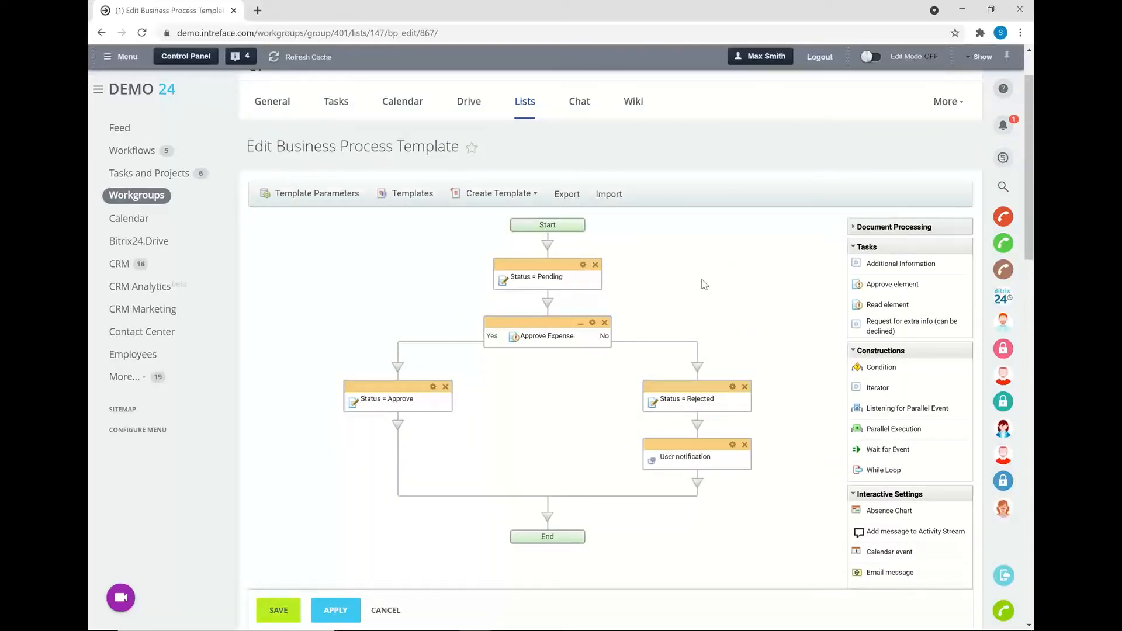
Step: Open the project's group chat and send the message "Hi Team"
{"action": "left_click", "coordinate": [579, 106]}
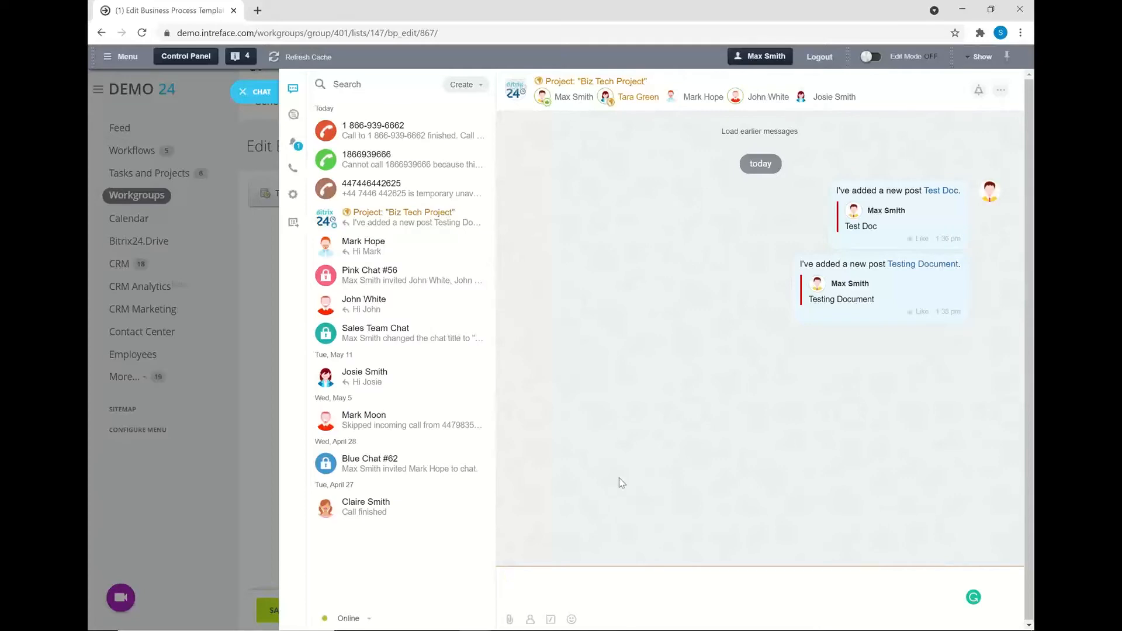
{"action": "type", "text": "Hi Team"}
{"action": "key", "text": "Return"}
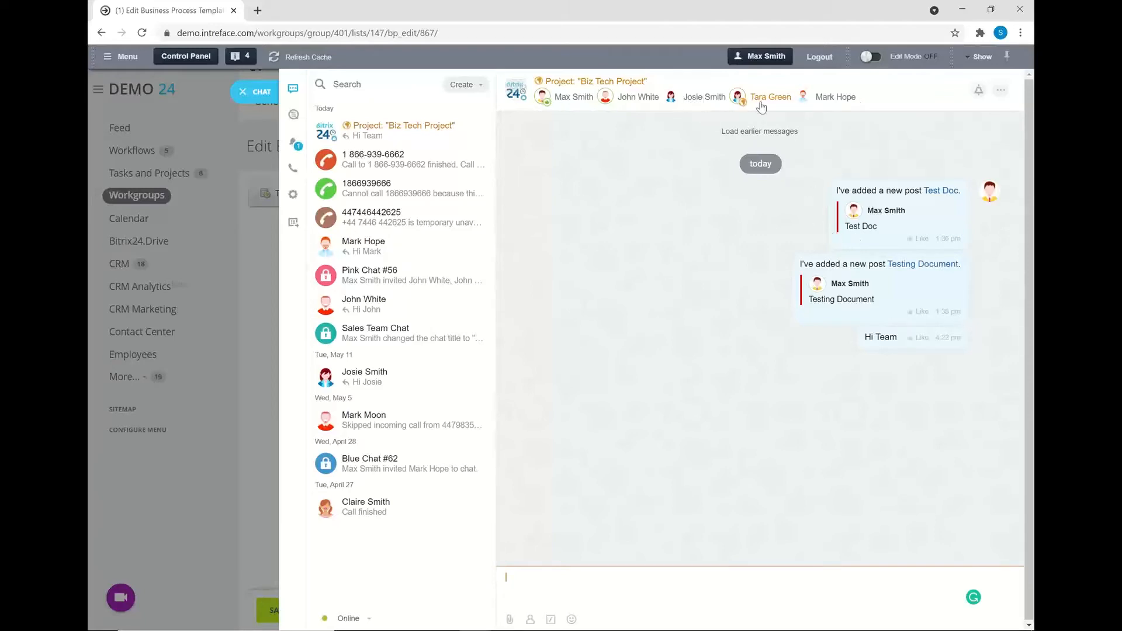
Step: Check the contact options available for a member in the project chat and close the chat
{"action": "left_click", "coordinate": [695, 100]}
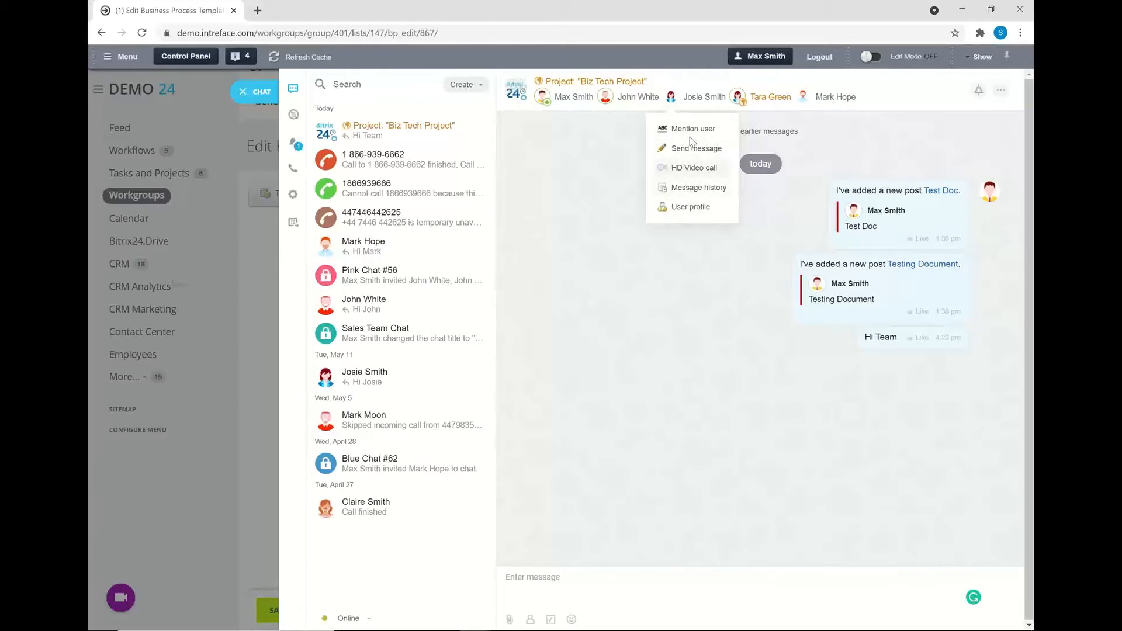
{"action": "left_click", "coordinate": [581, 284]}
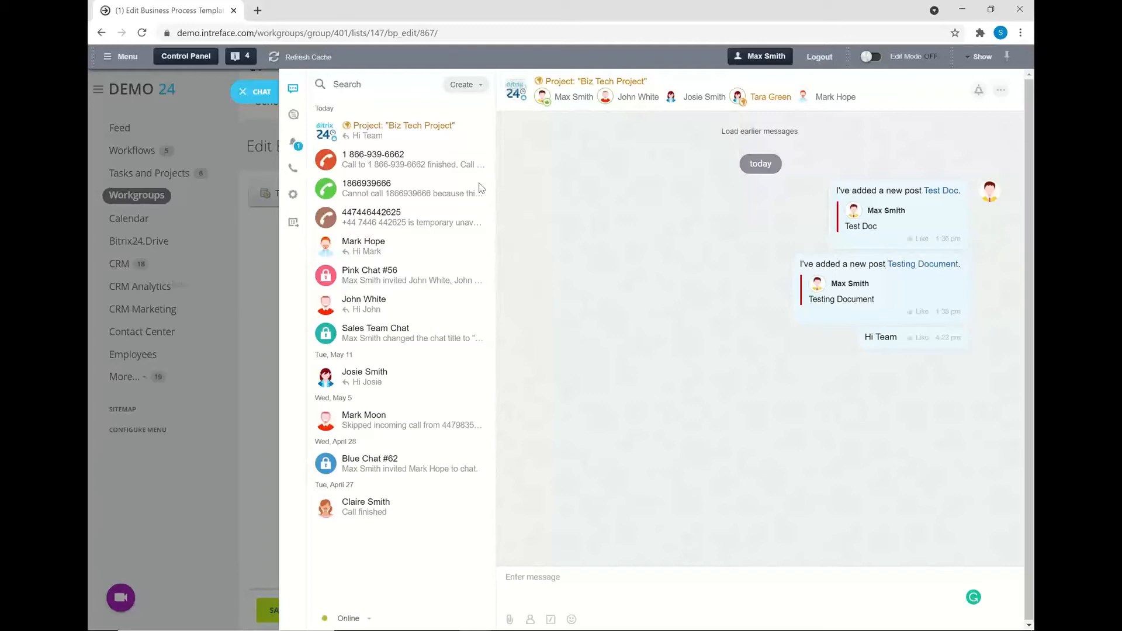
{"action": "left_click", "coordinate": [243, 94]}
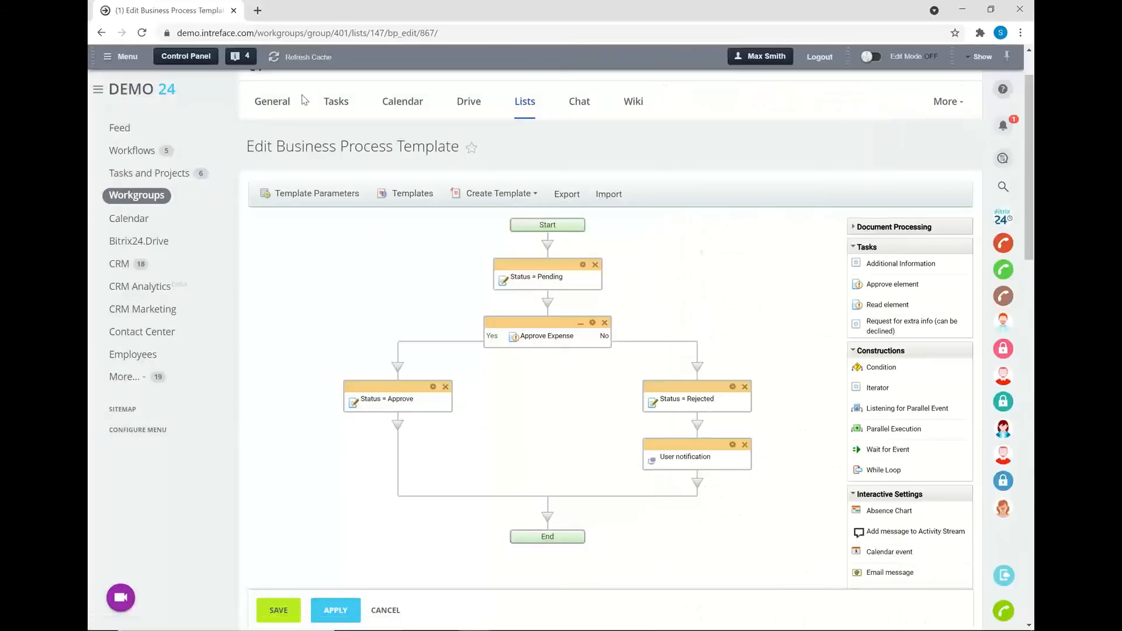
Step: View the project's wiki page and return to the project's general feed
{"action": "left_click", "coordinate": [631, 104]}
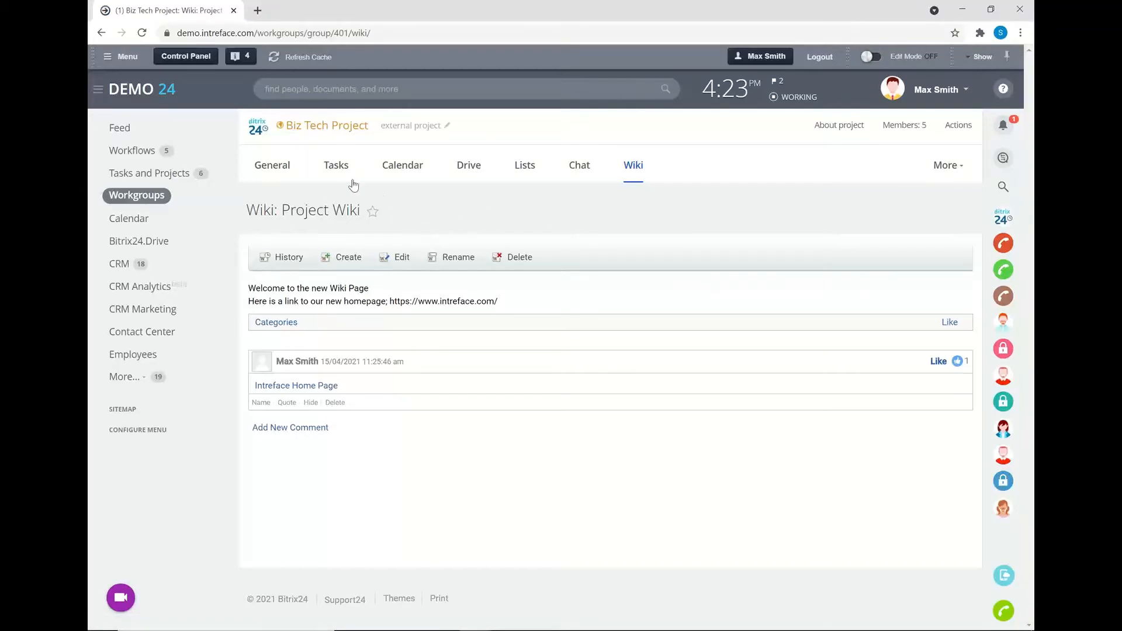
{"action": "left_click", "coordinate": [273, 170]}
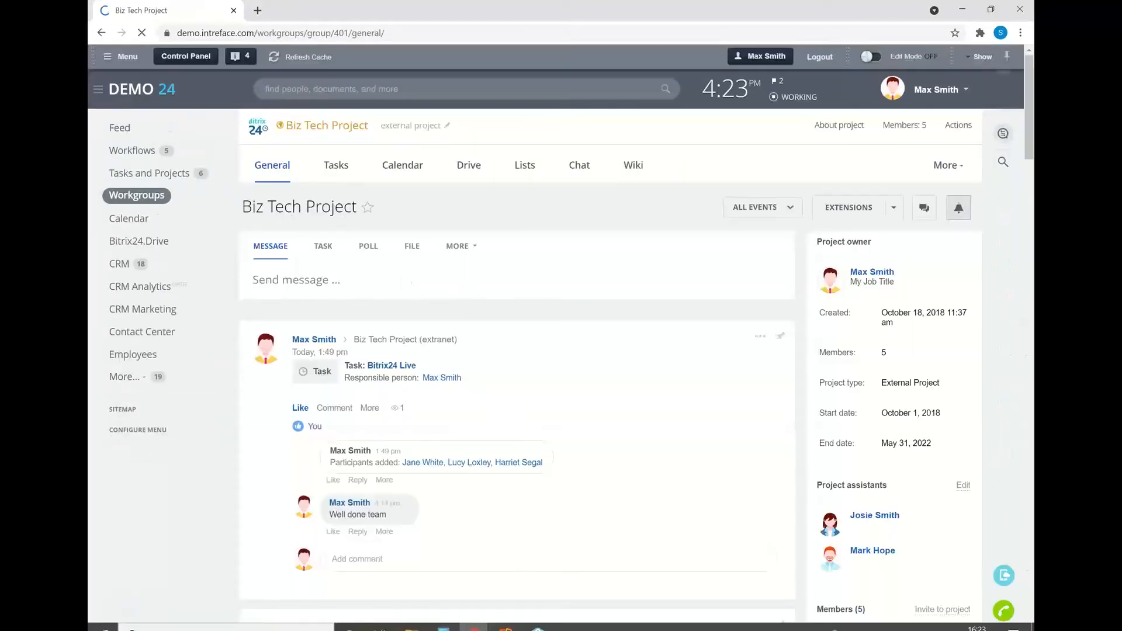
Step: Switch to the extranet member's browser window and check that member's access to Biz Tech Project's message form, tasks and Drive
{"action": "mouse_move", "coordinate": [476, 617]}
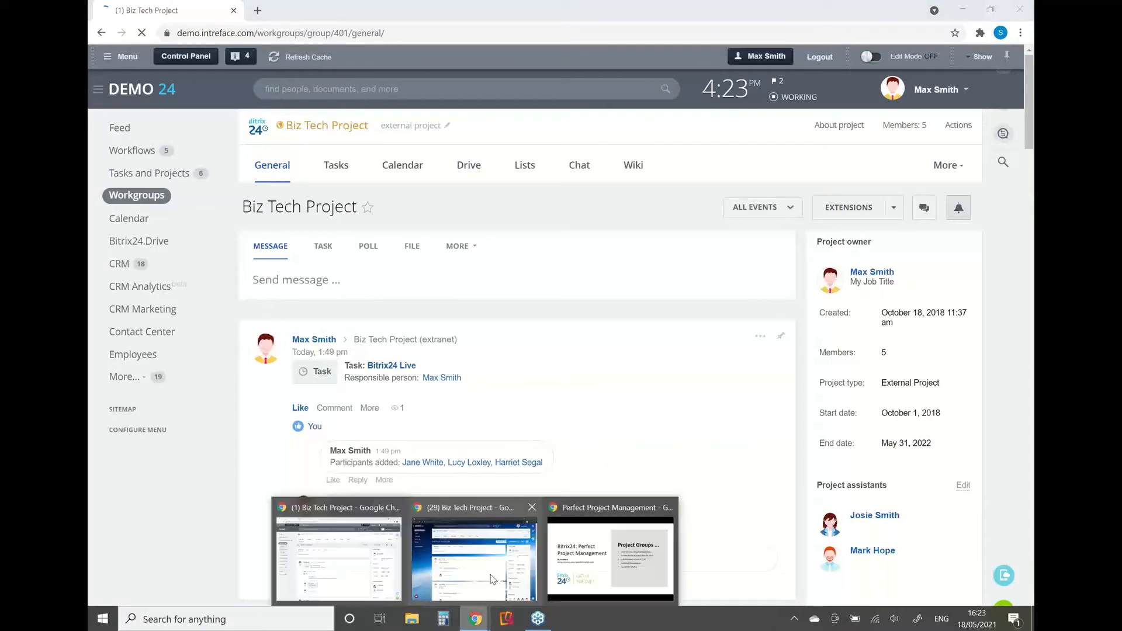
{"action": "left_click", "coordinate": [488, 591]}
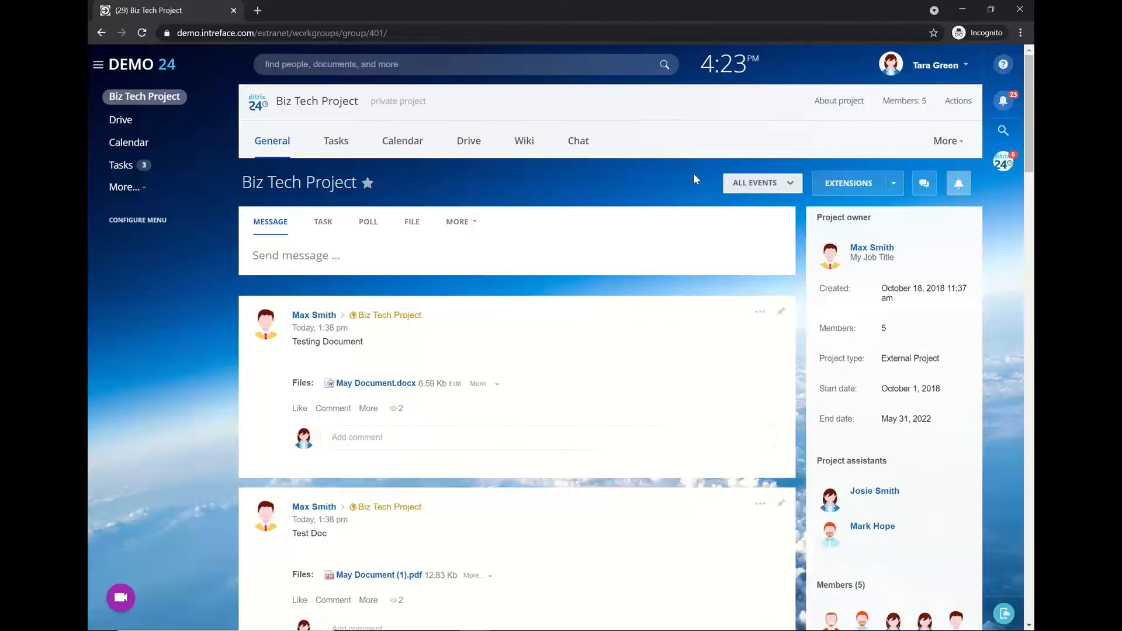
{"action": "left_click", "coordinate": [541, 248]}
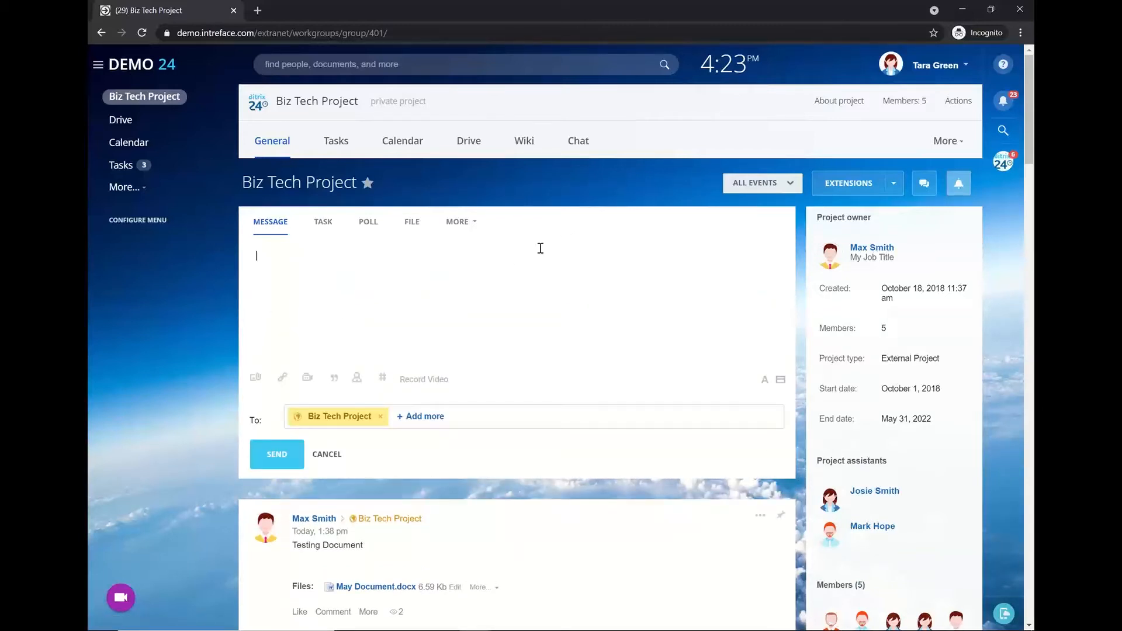
{"action": "left_click", "coordinate": [337, 145]}
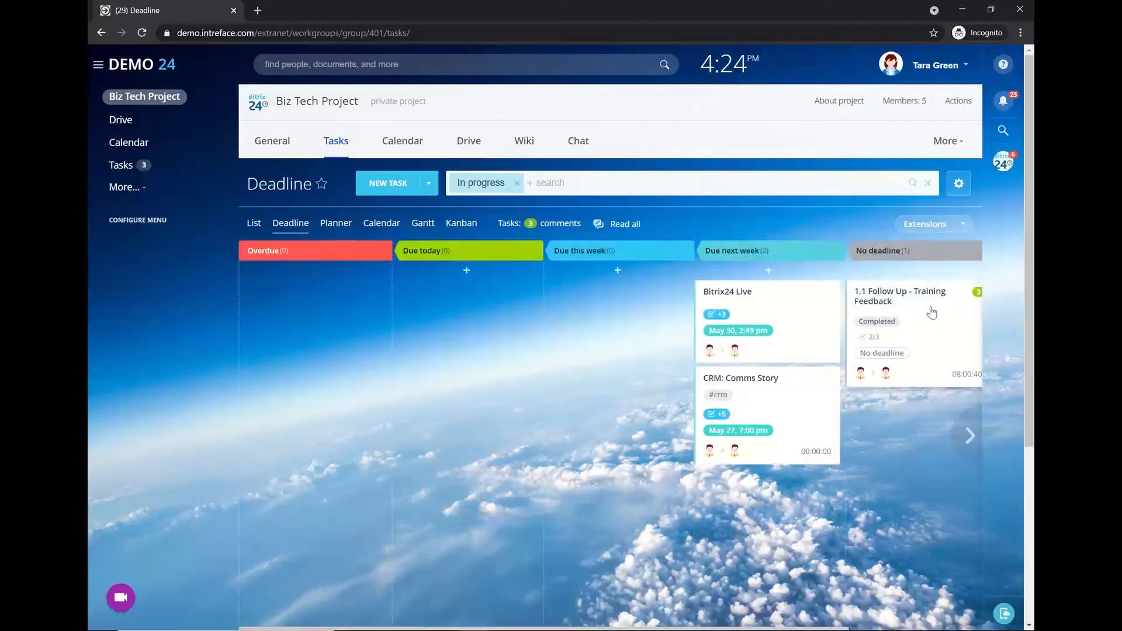
{"action": "left_click", "coordinate": [465, 142]}
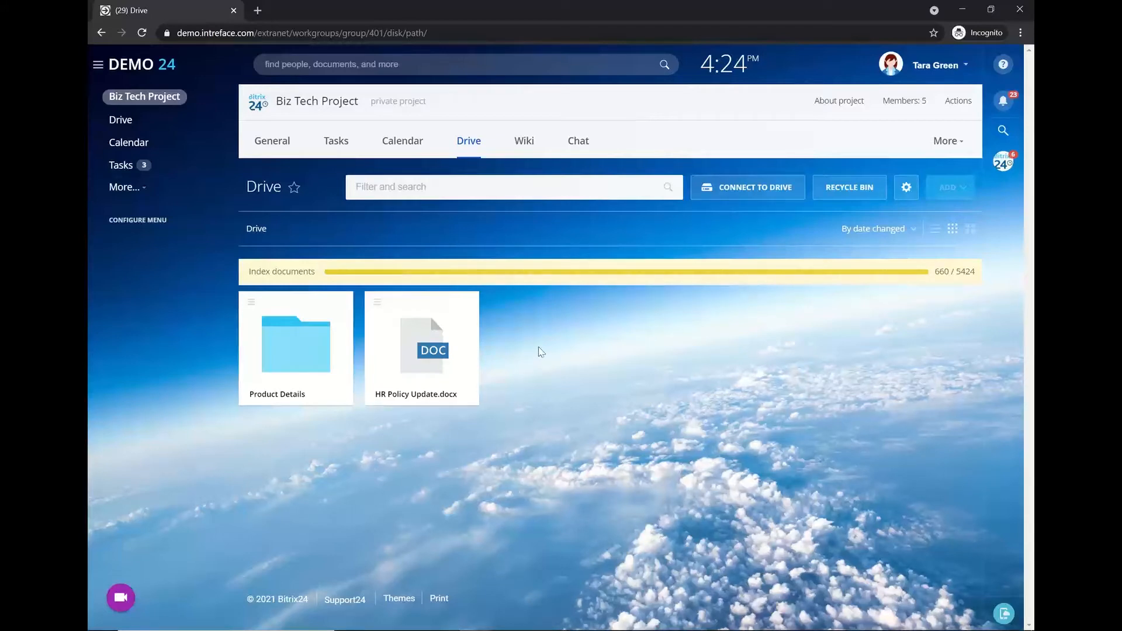
Step: Switch to the Perfect Project Management presentation in Google Slides and advance past the Project Groups slide
{"action": "key", "text": "alt+Tab"}
{"action": "key", "text": "alt+Tab"}
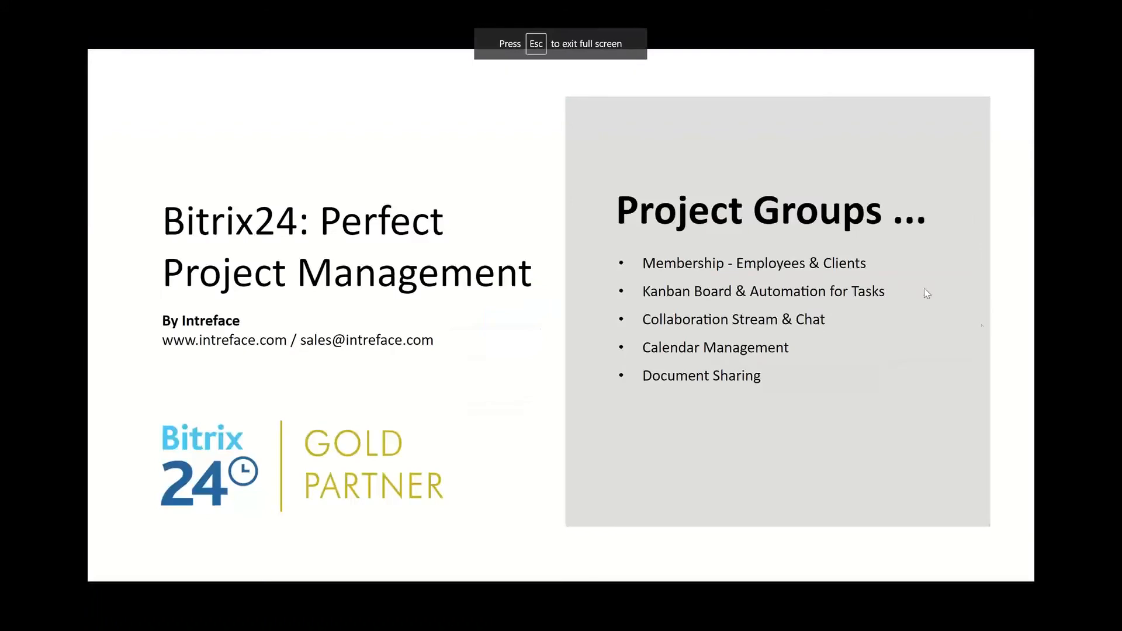
{"action": "left_click", "coordinate": [1008, 333]}
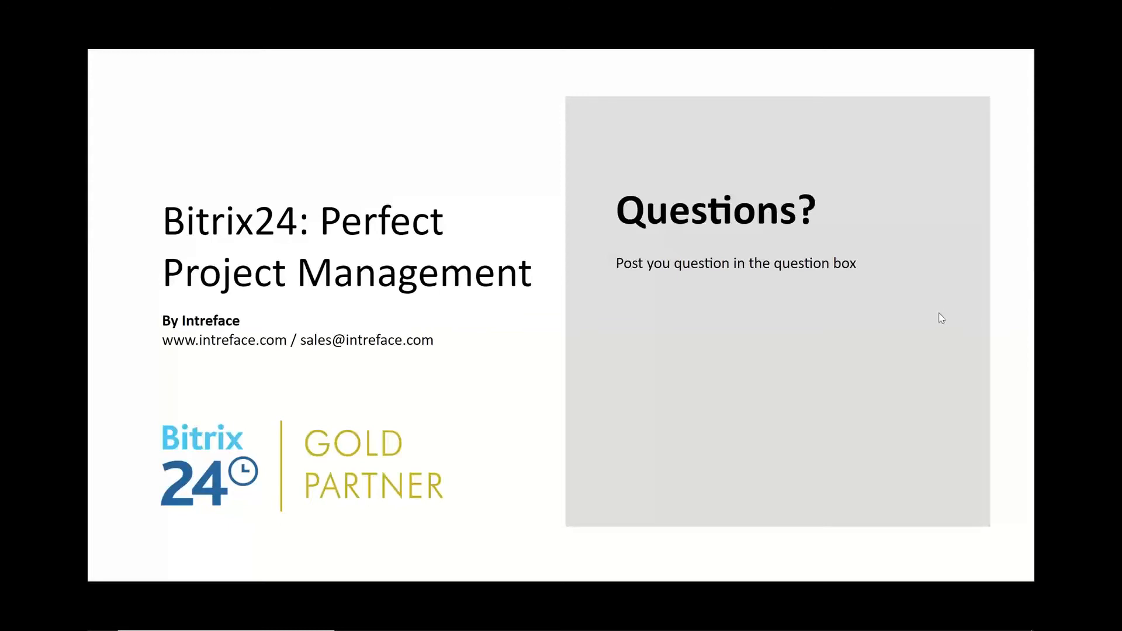
Step: Return to Biz Tech Project in Bitrix24, check the account's notification delivery options and close them without saving
{"action": "key", "text": "alt+Tab"}
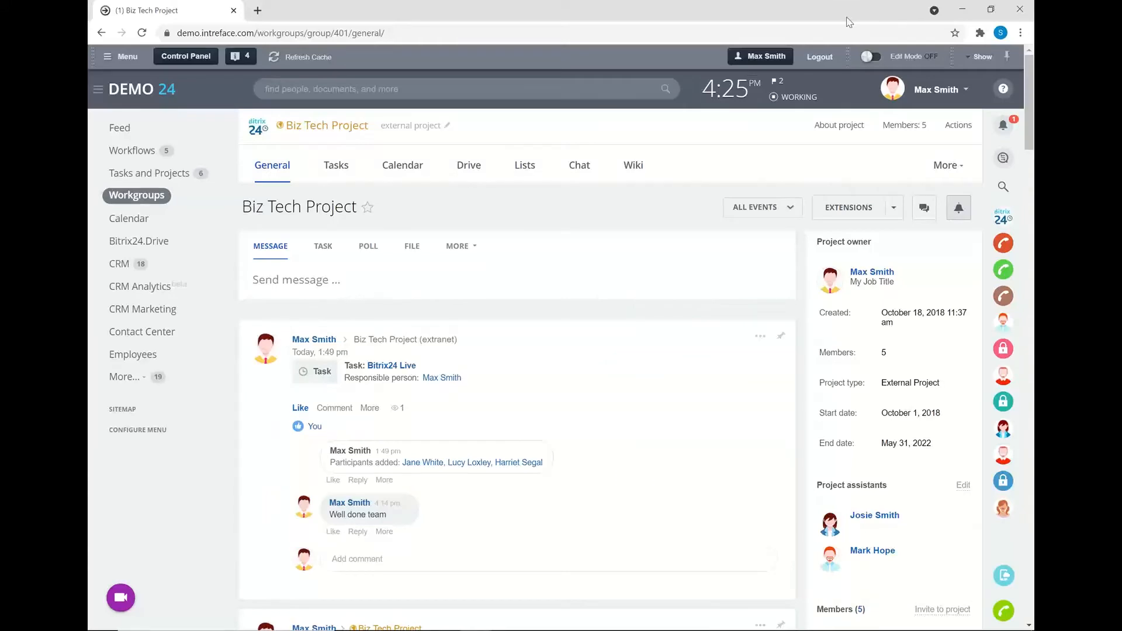
{"action": "left_click", "coordinate": [847, 28]}
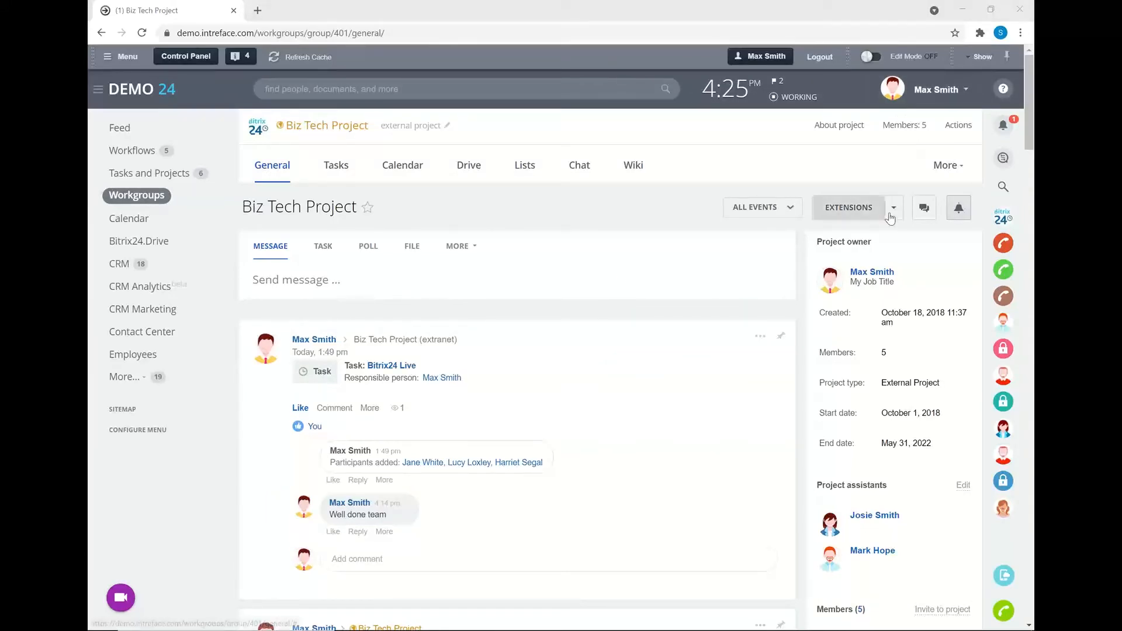
{"action": "left_click", "coordinate": [959, 214]}
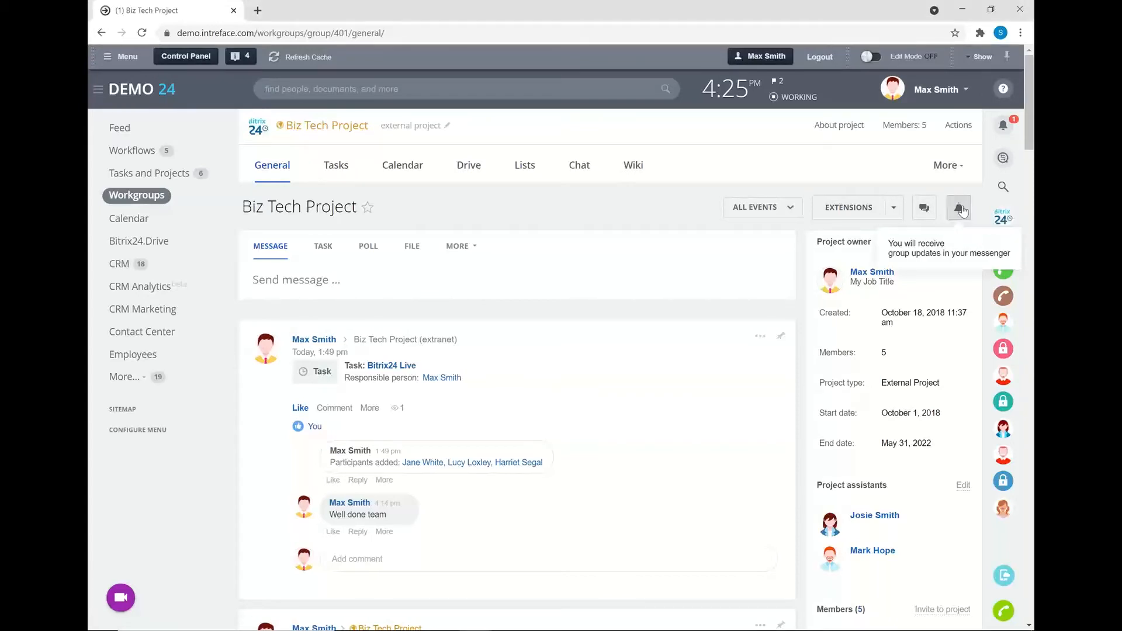
{"action": "left_click", "coordinate": [934, 90]}
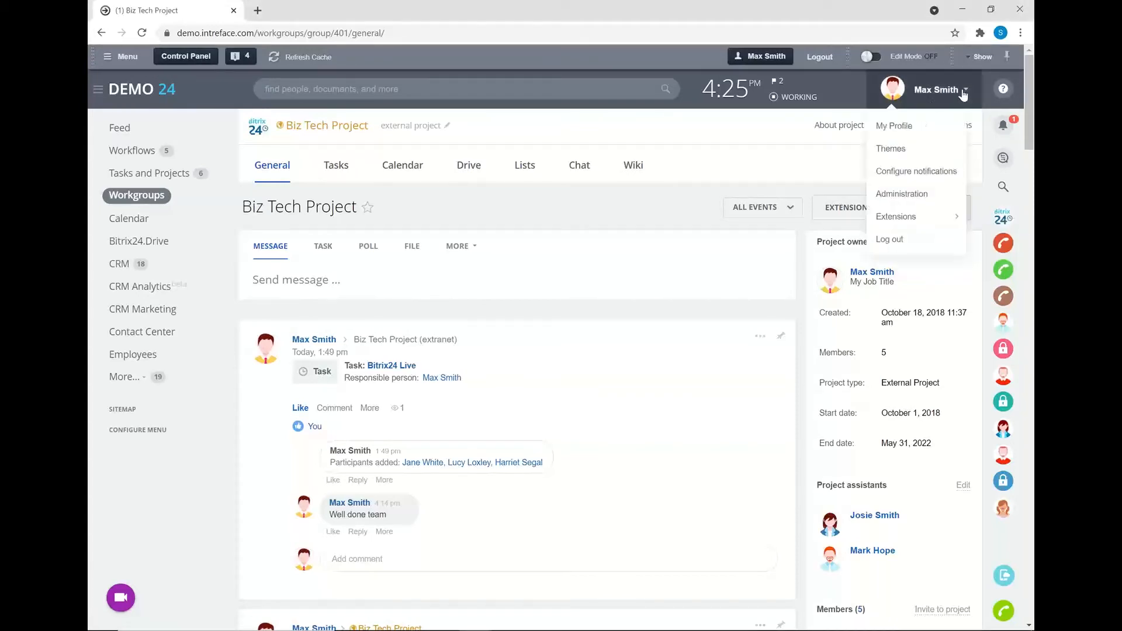
{"action": "left_click", "coordinate": [904, 173]}
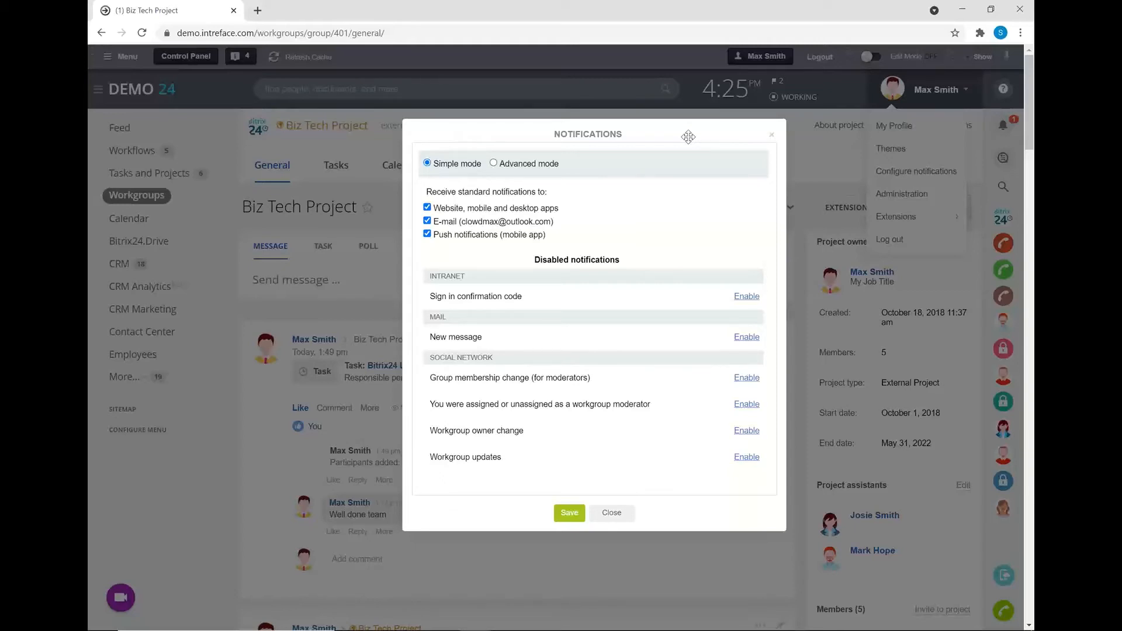
{"action": "mouse_move", "coordinate": [552, 223]}
{"action": "left_mouse_down"}
{"action": "mouse_move", "coordinate": [430, 227]}
{"action": "mouse_move", "coordinate": [552, 221]}
{"action": "left_mouse_up"}
{"action": "left_click", "coordinate": [427, 221]}
{"action": "left_click", "coordinate": [615, 515]}
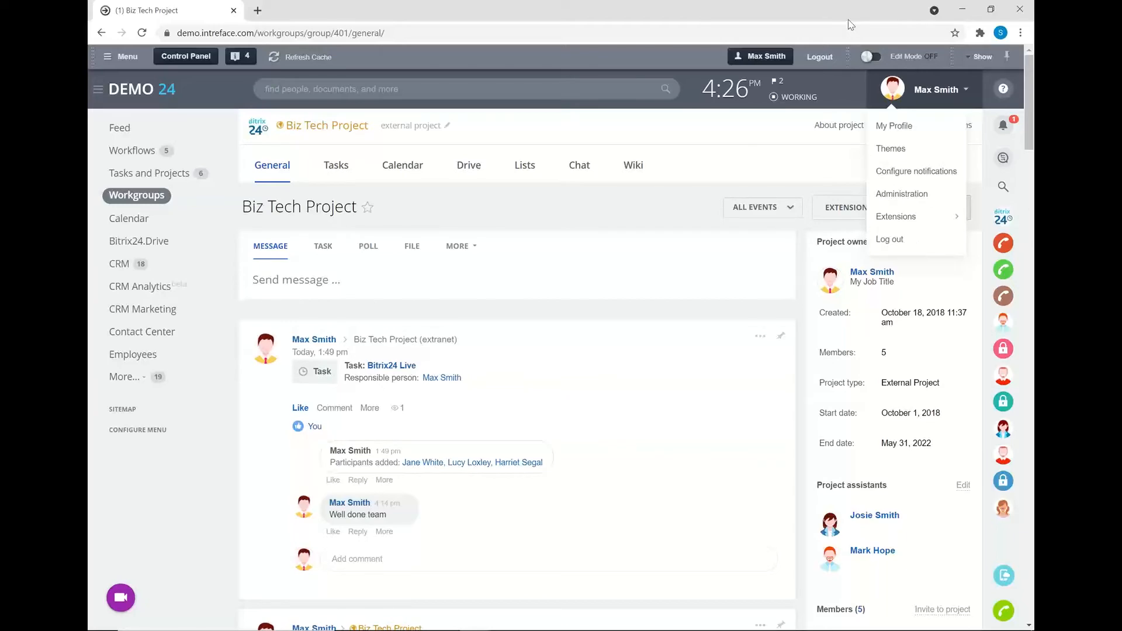
Step: Switch back to the Google Slides presentation and show the Automation slide
{"action": "key", "text": "alt+Tab"}
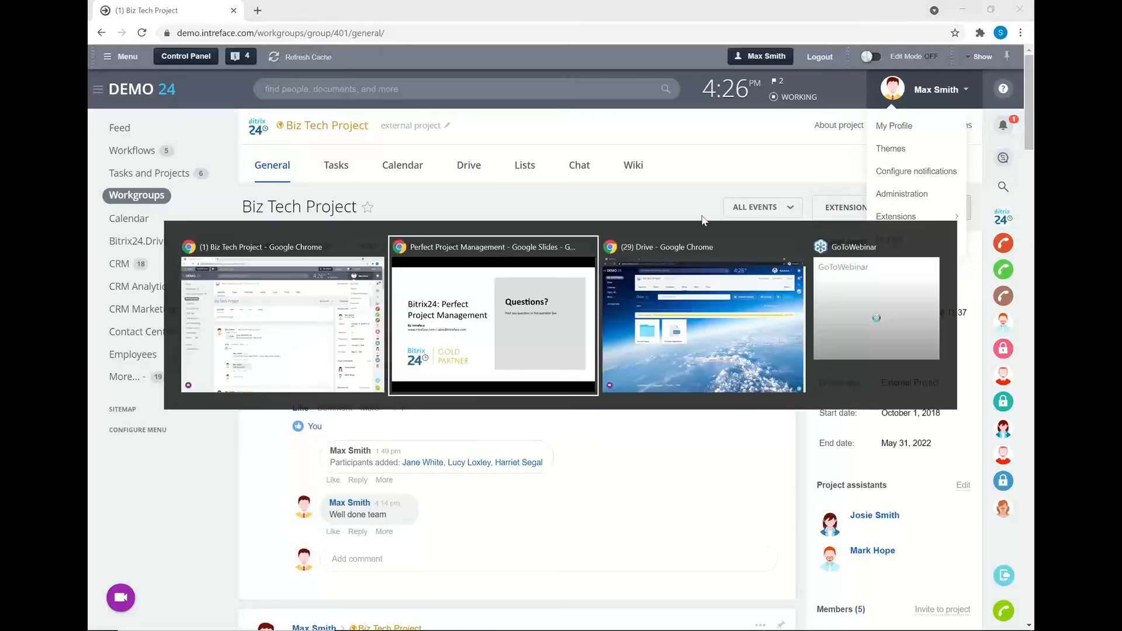
{"action": "key", "text": "Right"}
{"action": "key", "text": "Right"}
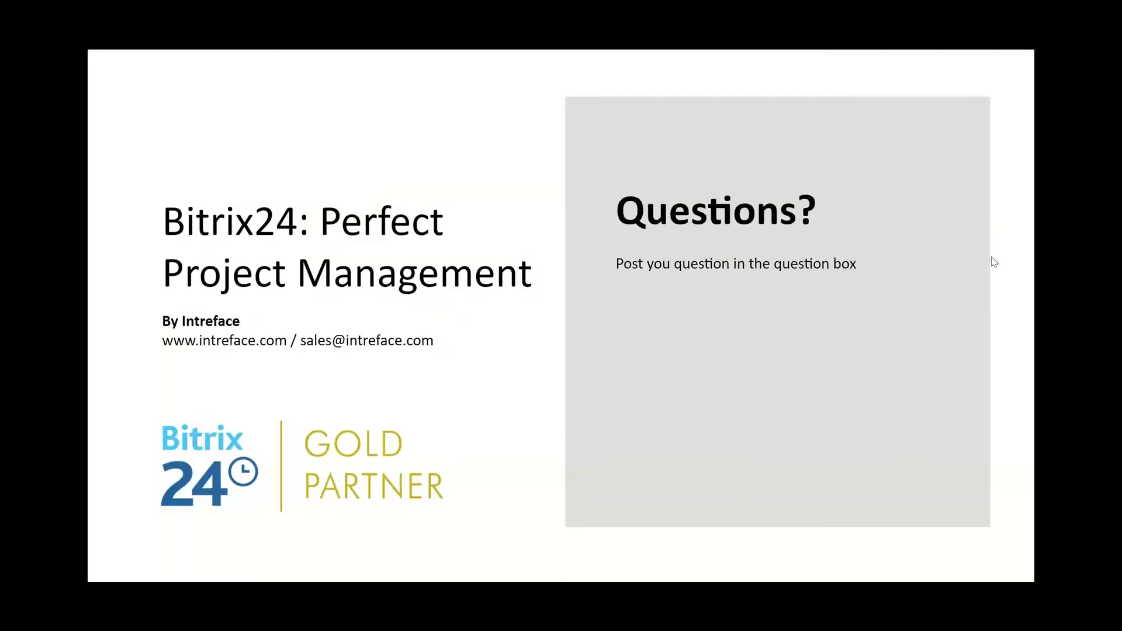
{"action": "key", "text": "Left"}
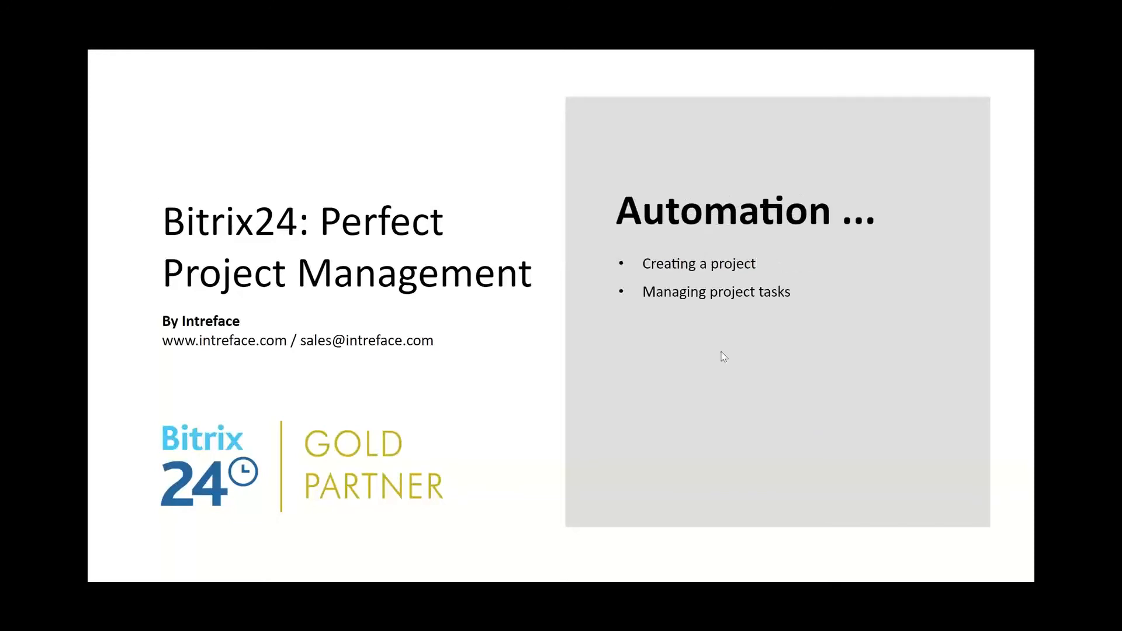
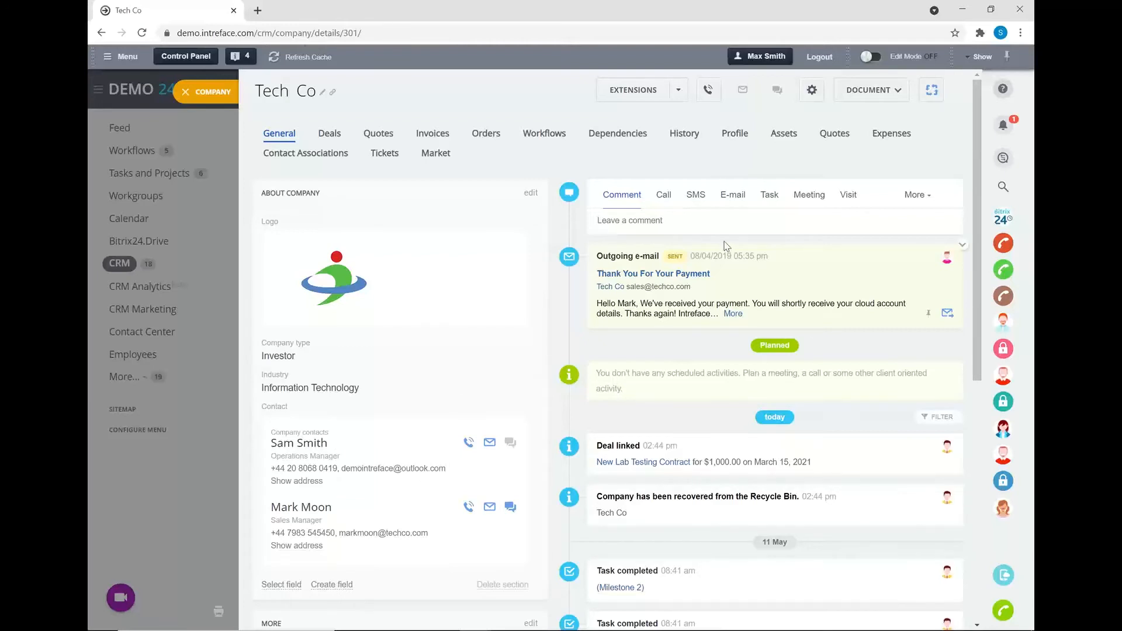
Step: Open the Project workflow from the Tech Co company record and name the project "Tech Co - New Business"
{"action": "left_click", "coordinate": [931, 90]}
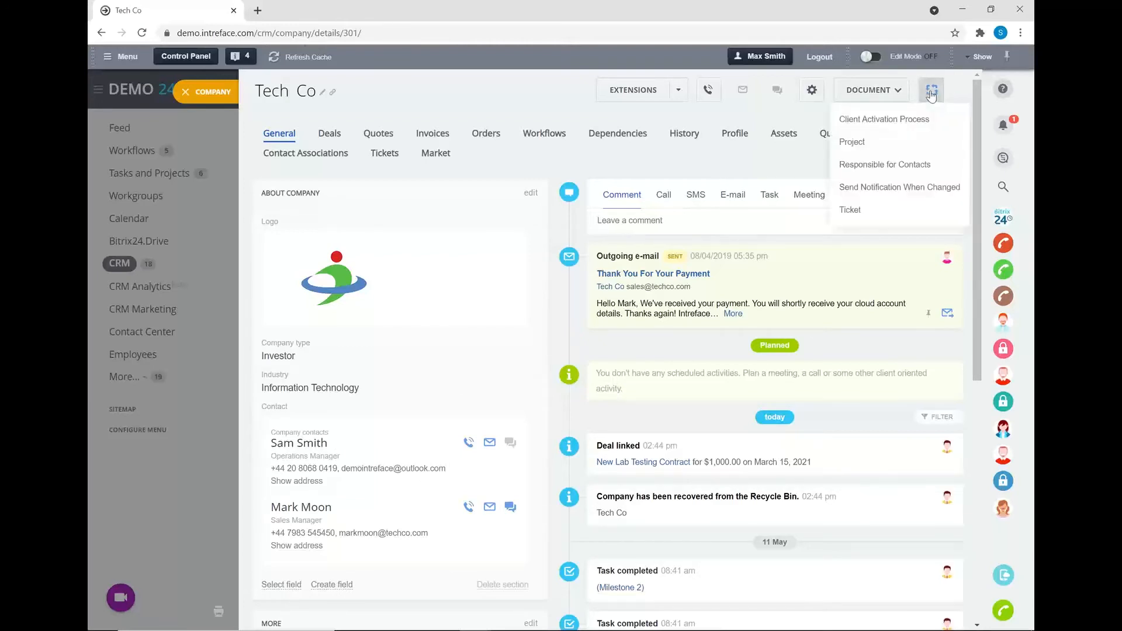
{"action": "left_click", "coordinate": [899, 146]}
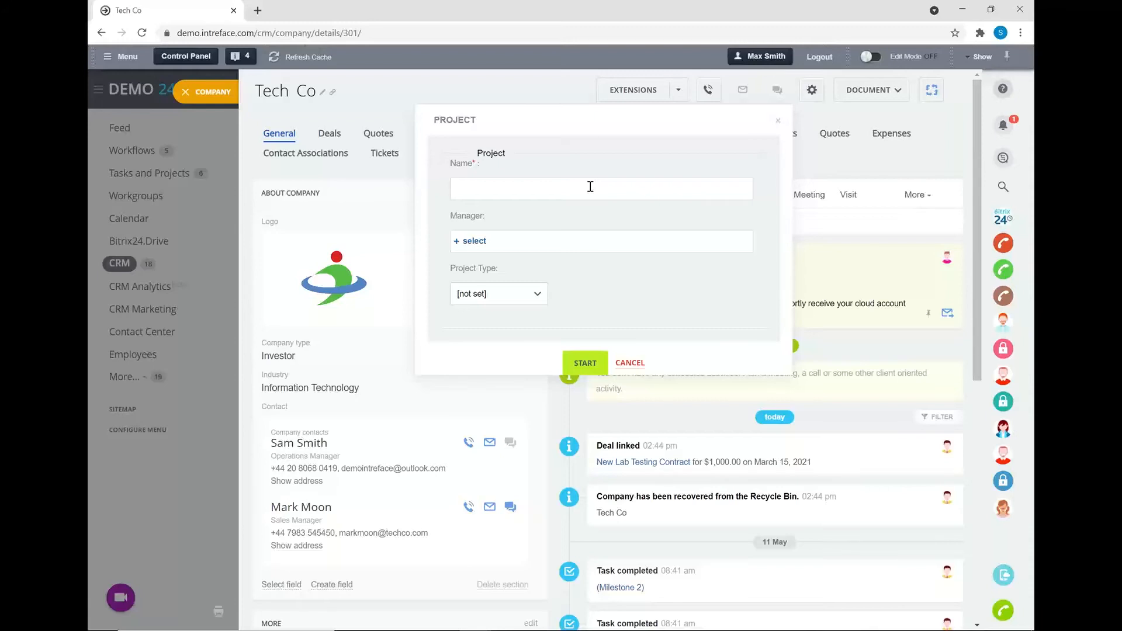
{"action": "left_click", "coordinate": [475, 188]}
{"action": "type", "text": "Tech Co"}
{"action": "type", "text": "- New Business"}
Step: Assign the signed-in user as project manager, set the project type to Project A and start the workflow
{"action": "left_click", "coordinate": [476, 242]}
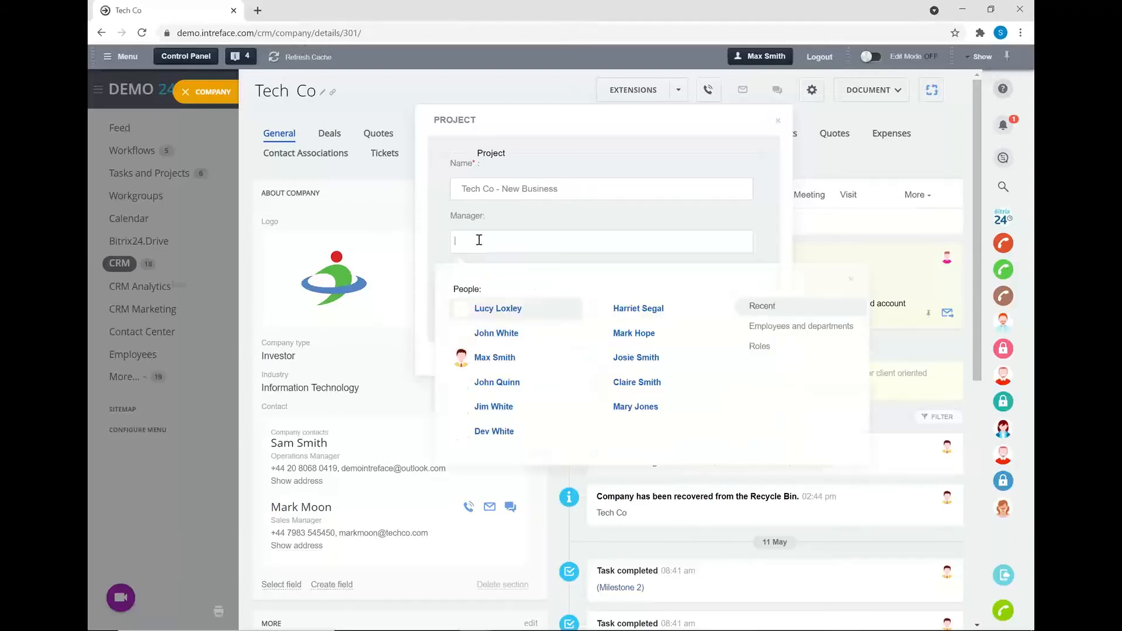
{"action": "left_click", "coordinate": [487, 360]}
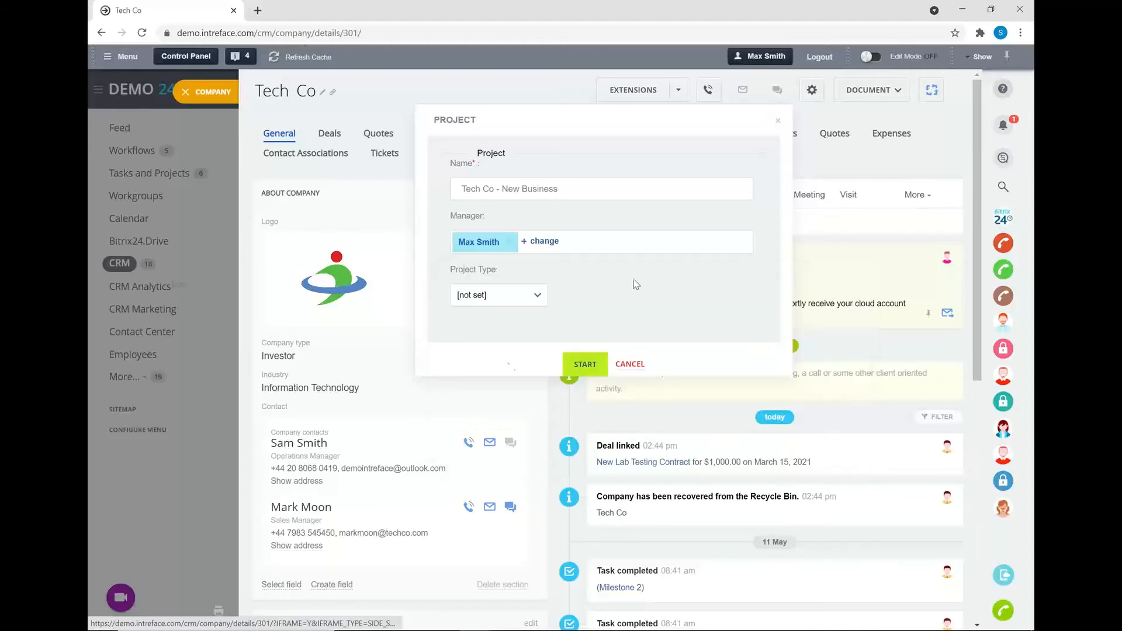
{"action": "left_click", "coordinate": [527, 301]}
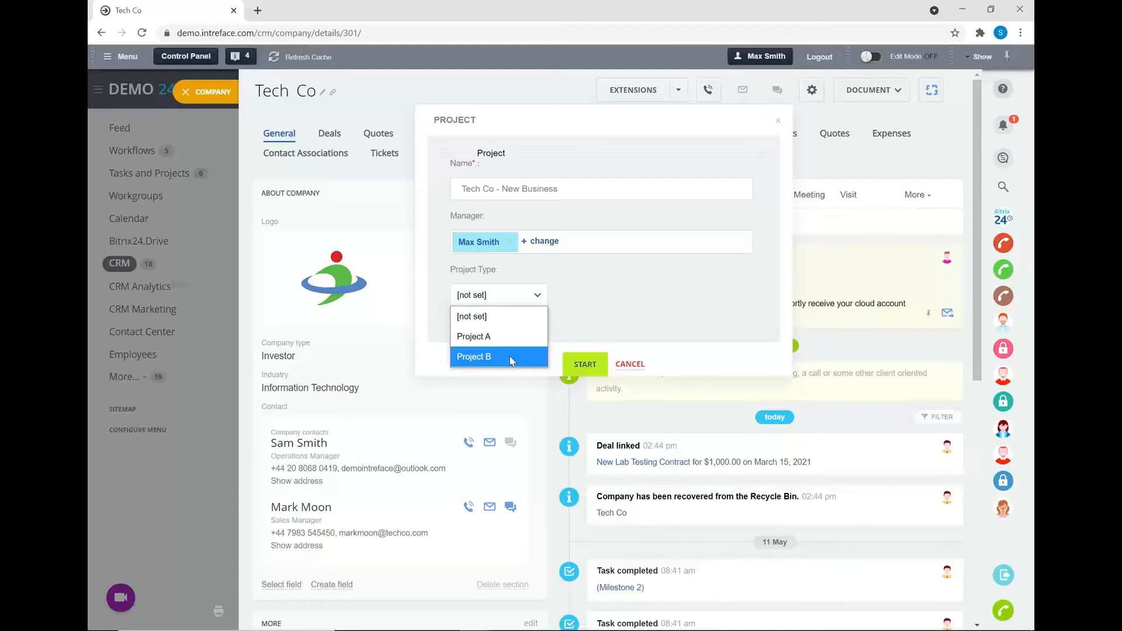
{"action": "left_click", "coordinate": [512, 336]}
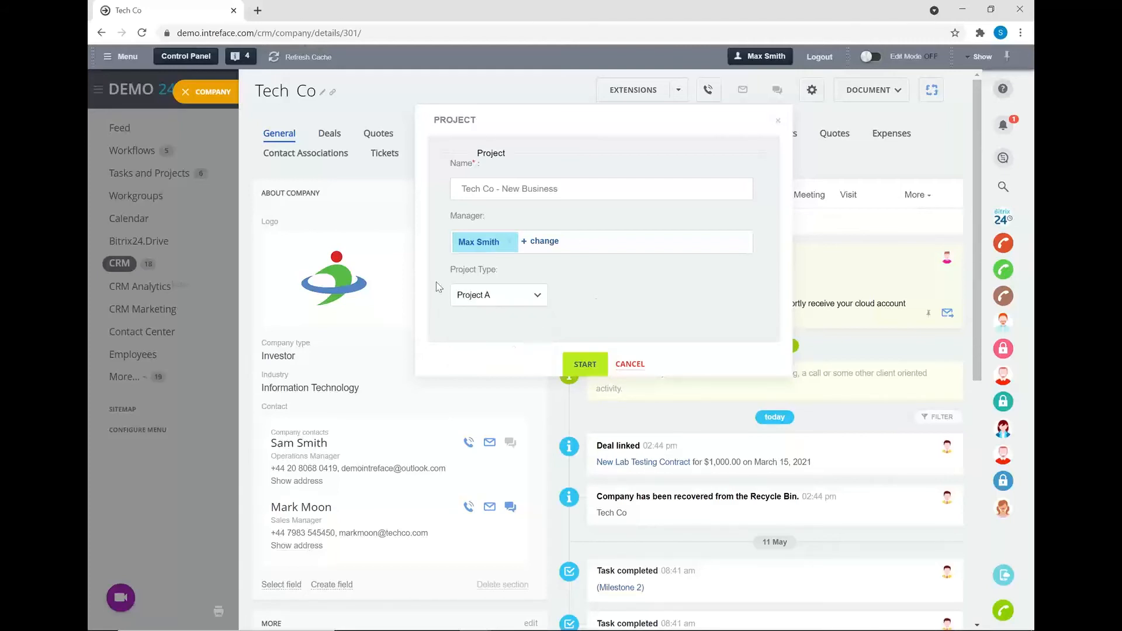
{"action": "left_click", "coordinate": [585, 364]}
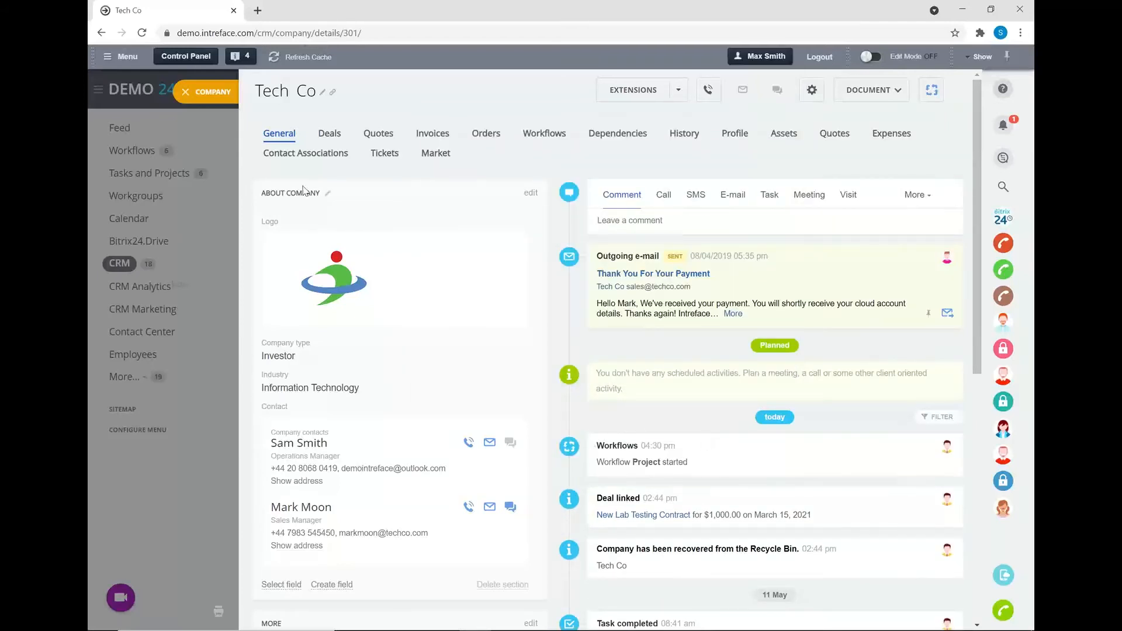
Step: Close the Tech Co record, check the project link in the workflow tasks and open the first Tech Co approval assignment
{"action": "left_click", "coordinate": [185, 88]}
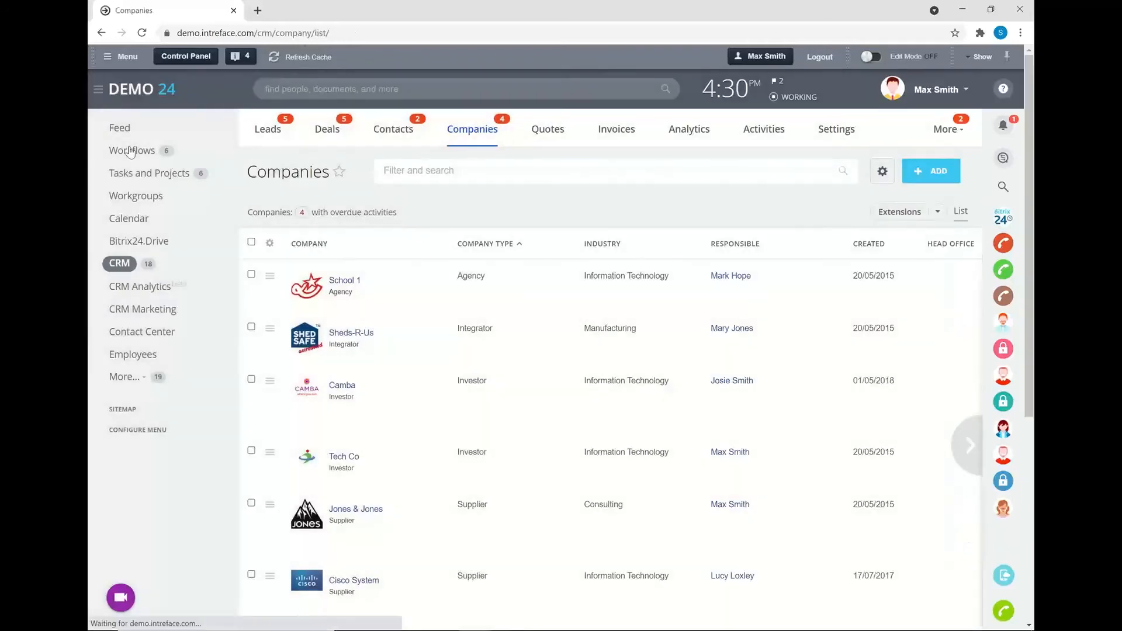
{"action": "left_click", "coordinate": [130, 153]}
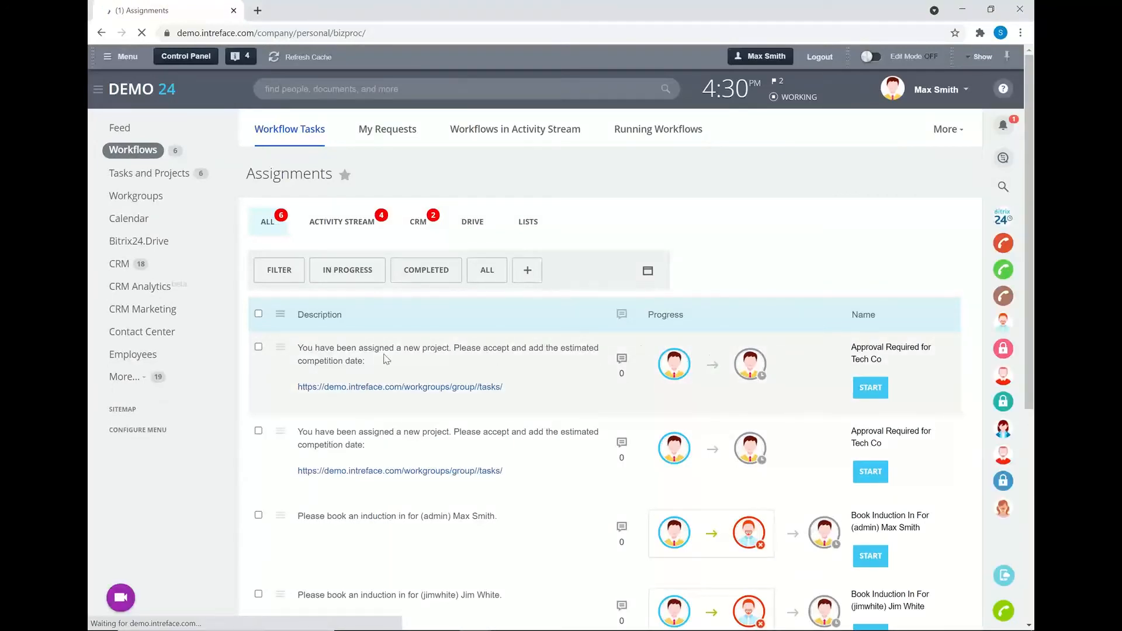
{"action": "left_click", "coordinate": [465, 388]}
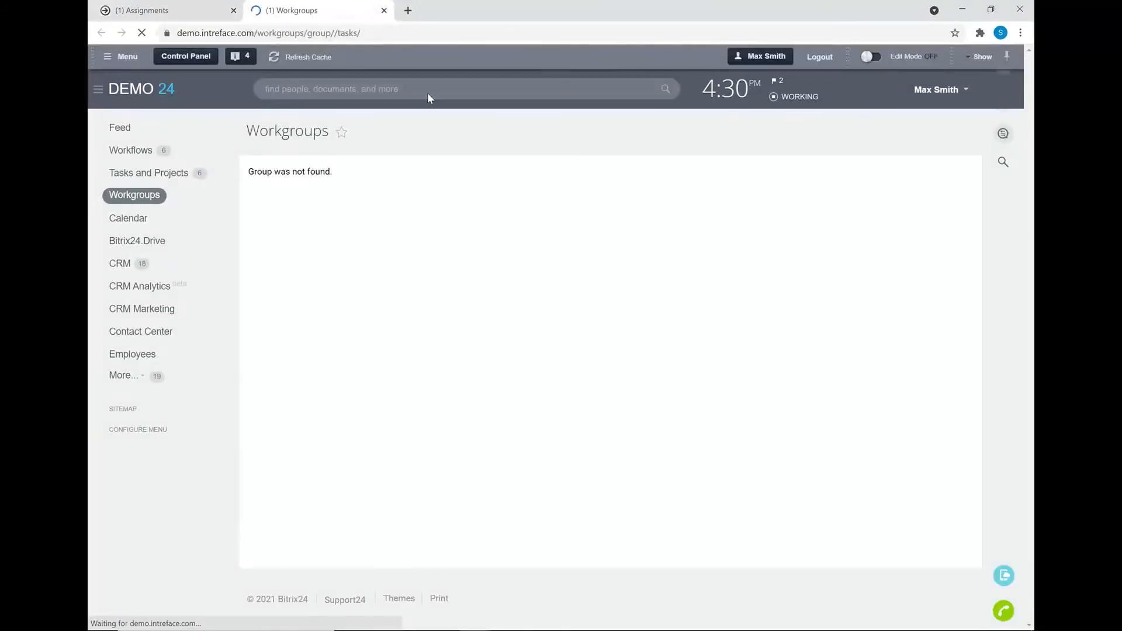
{"action": "left_click", "coordinate": [196, 7]}
{"action": "left_click", "coordinate": [874, 388]}
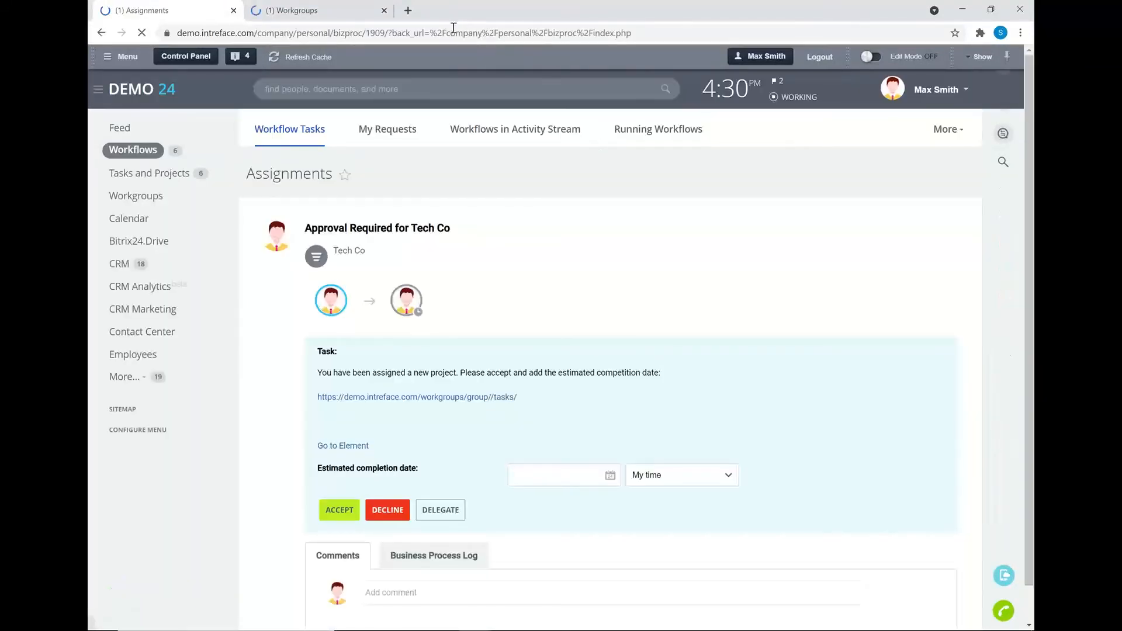
{"action": "left_click", "coordinate": [384, 11]}
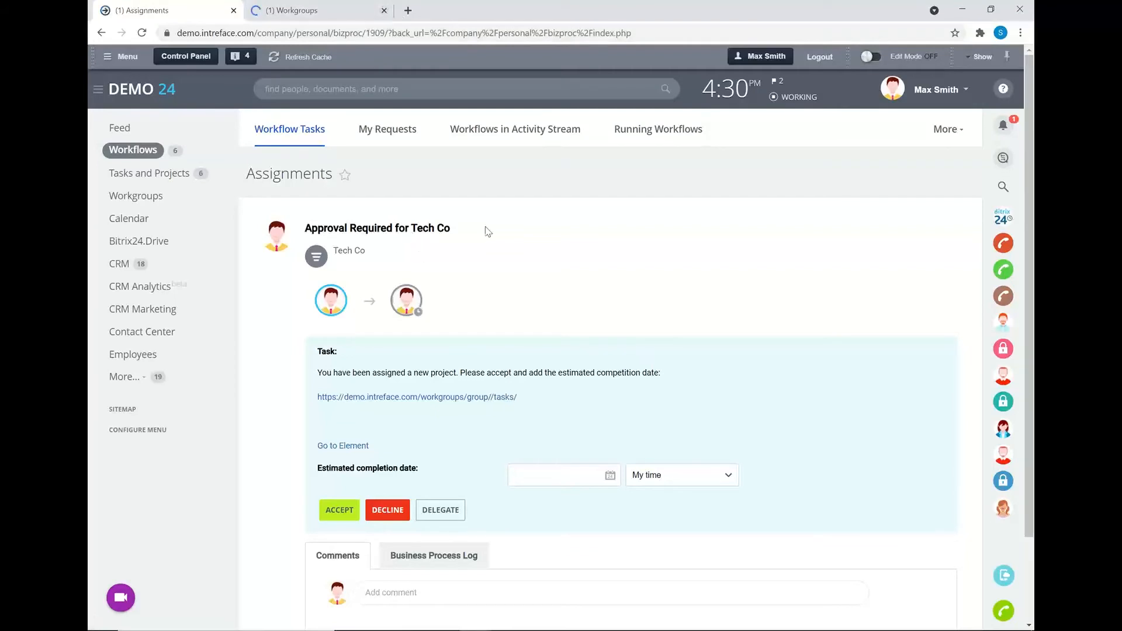
Step: Set the estimated completion date to 30/06/2021 and accept the Tech Co project assignment
{"action": "scroll", "coordinate": [493, 403], "scroll_direction": "down", "scroll_amount": 2}
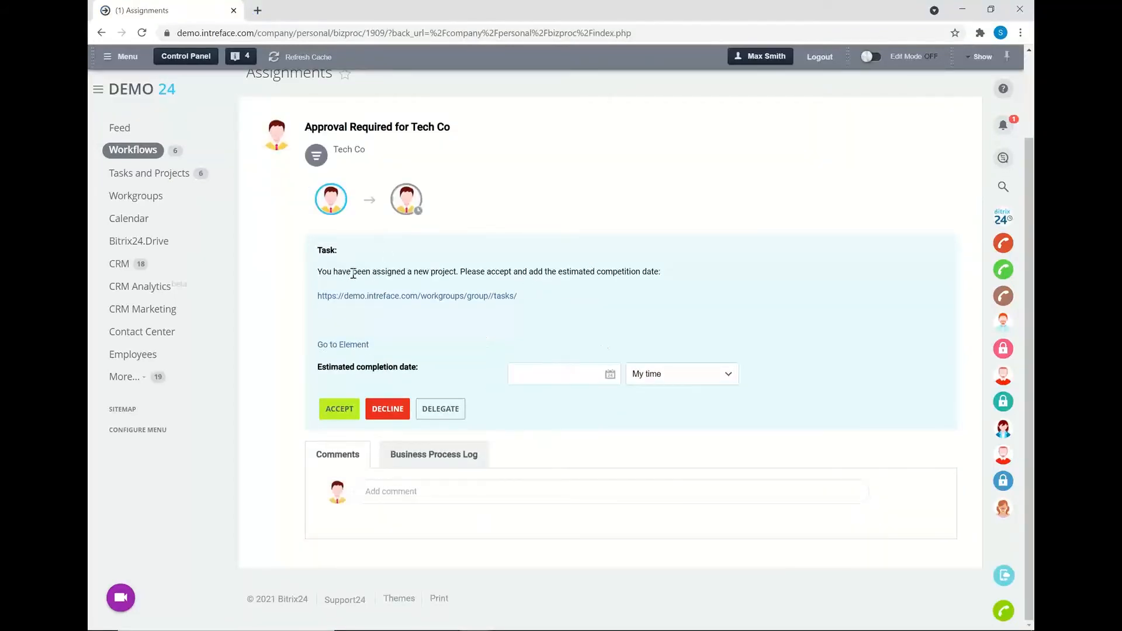
{"action": "left_click", "coordinate": [611, 379]}
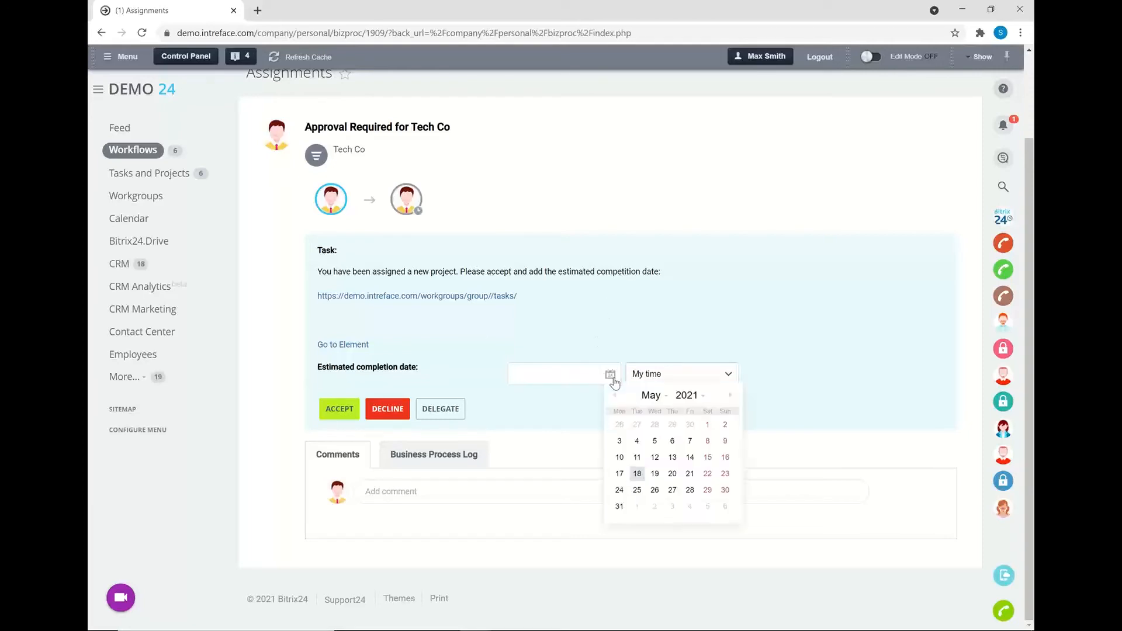
{"action": "left_click", "coordinate": [730, 400]}
{"action": "left_click", "coordinate": [656, 491]}
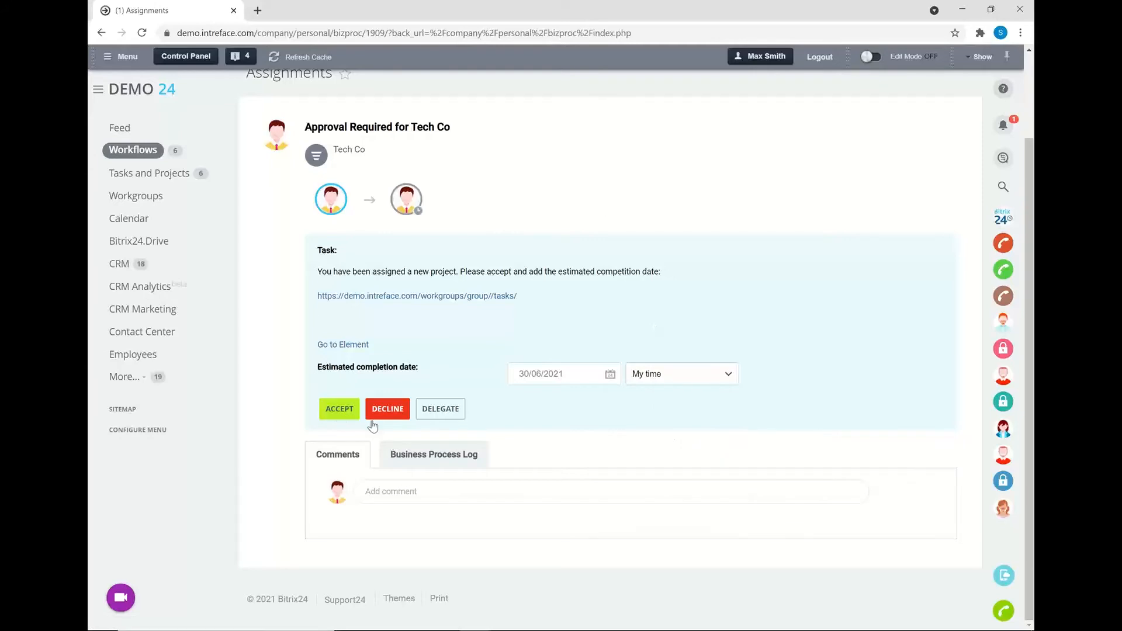
{"action": "left_click", "coordinate": [340, 413]}
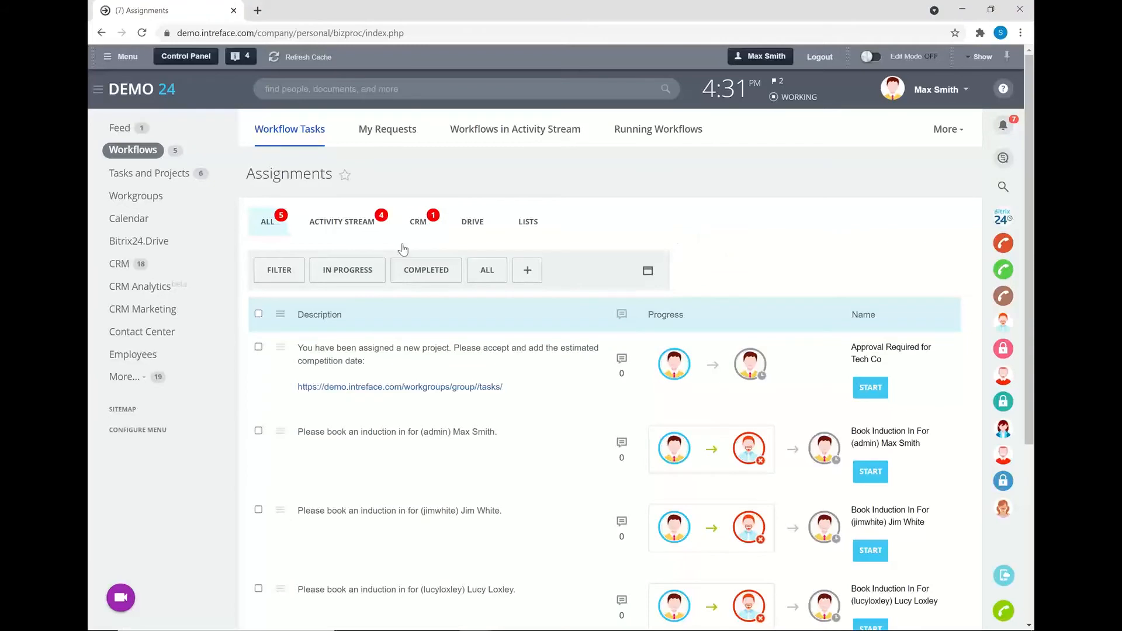
Step: Open the Tech Co - New Business workgroup and show its tasks
{"action": "left_click", "coordinate": [132, 196]}
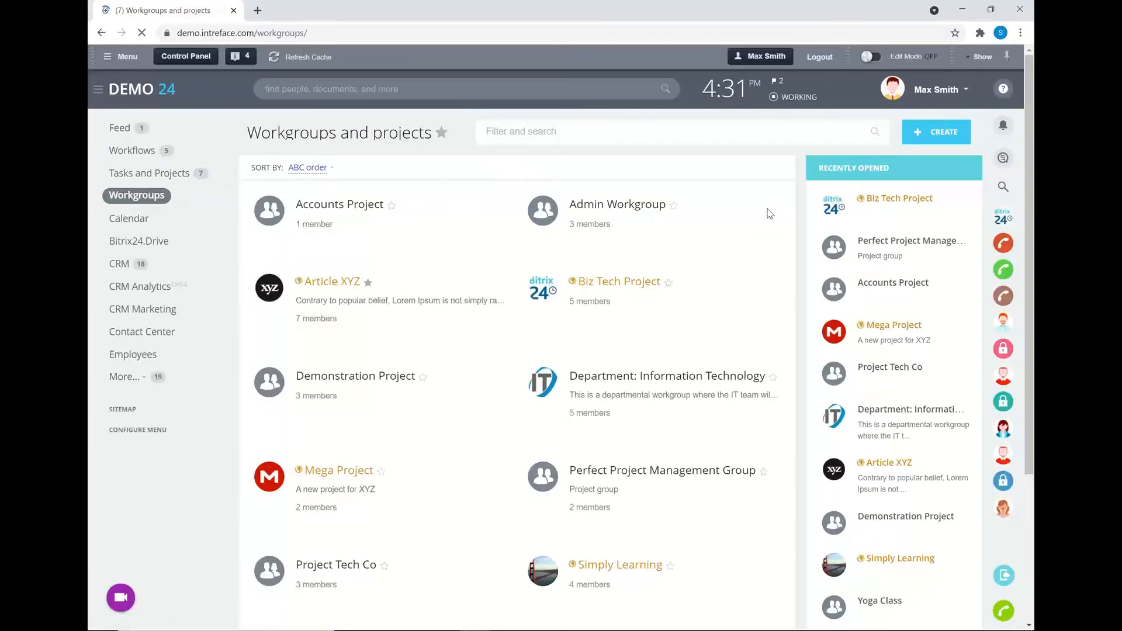
{"action": "scroll", "coordinate": [769, 213], "scroll_direction": "down", "scroll_amount": 2}
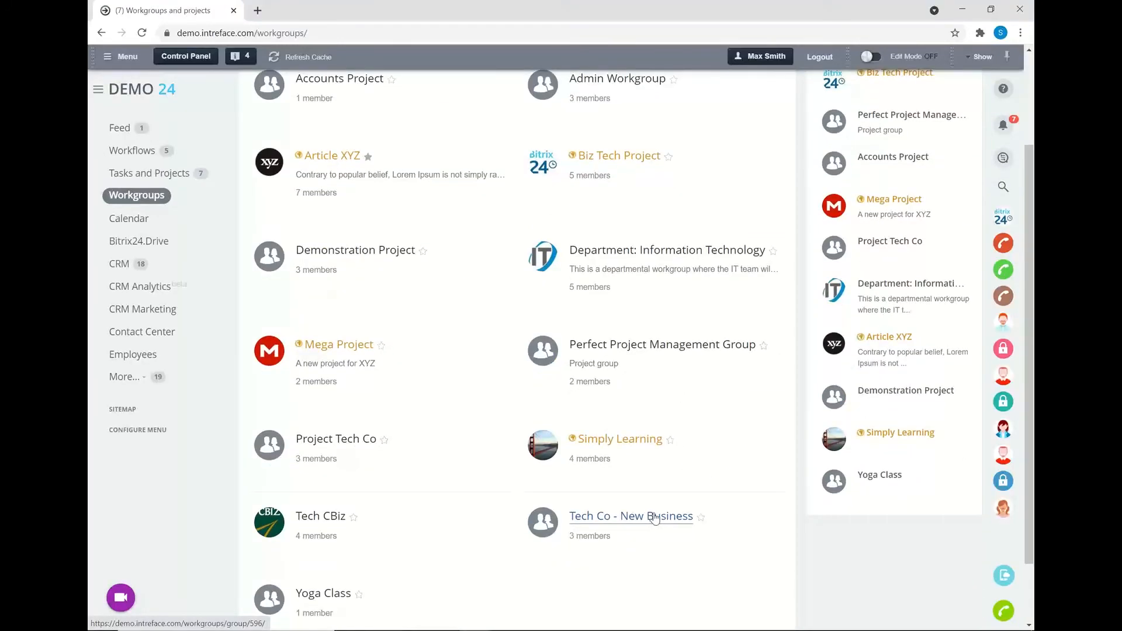
{"action": "left_click", "coordinate": [654, 519]}
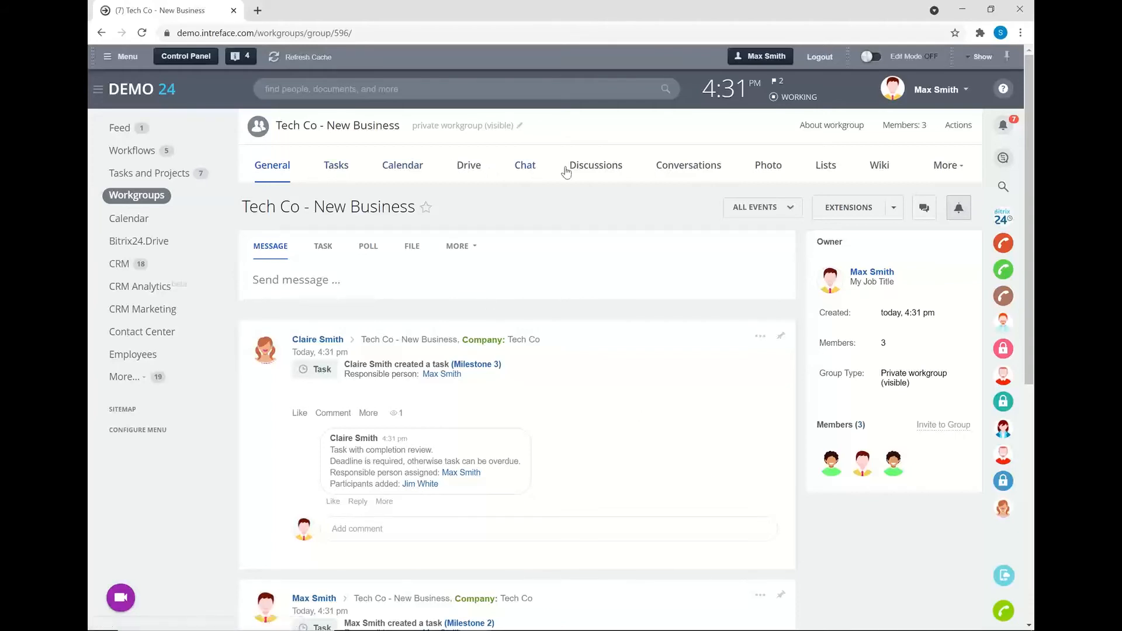
{"action": "left_click", "coordinate": [352, 171]}
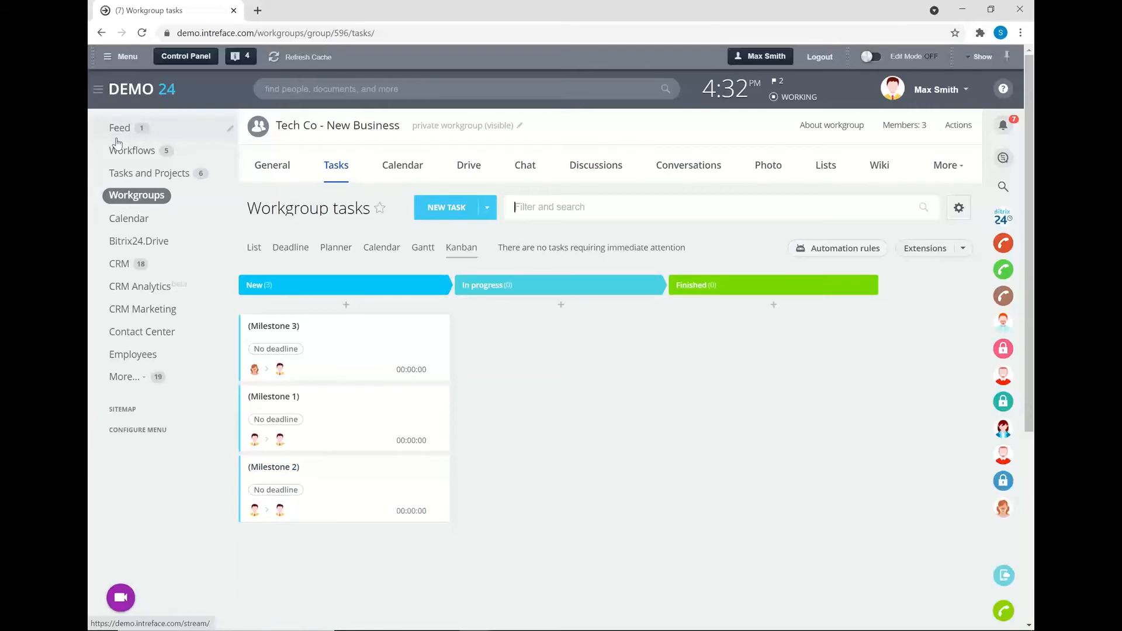
Step: Open the business process template of the New Project workflow in the workflow editor
{"action": "left_click", "coordinate": [116, 156]}
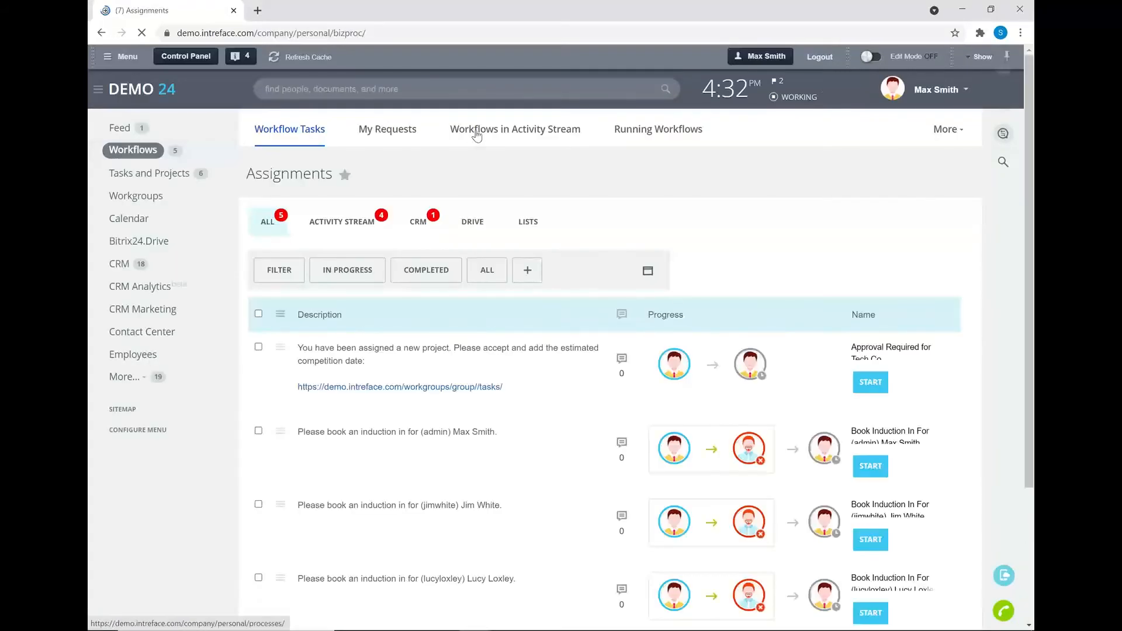
{"action": "left_click", "coordinate": [476, 135]}
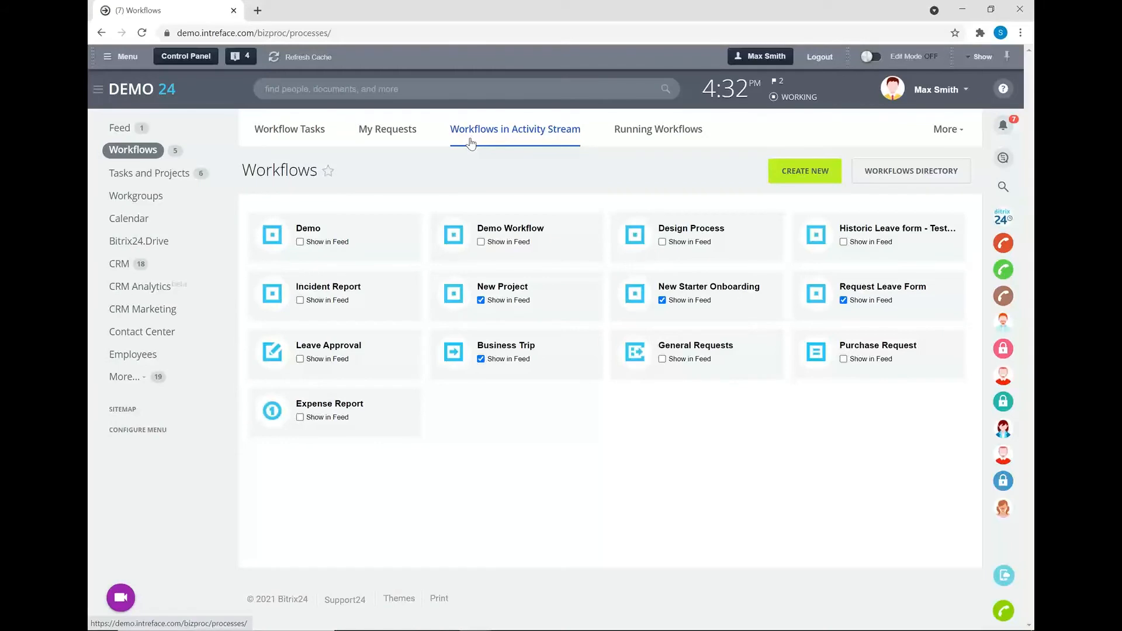
{"action": "left_click", "coordinate": [511, 287]}
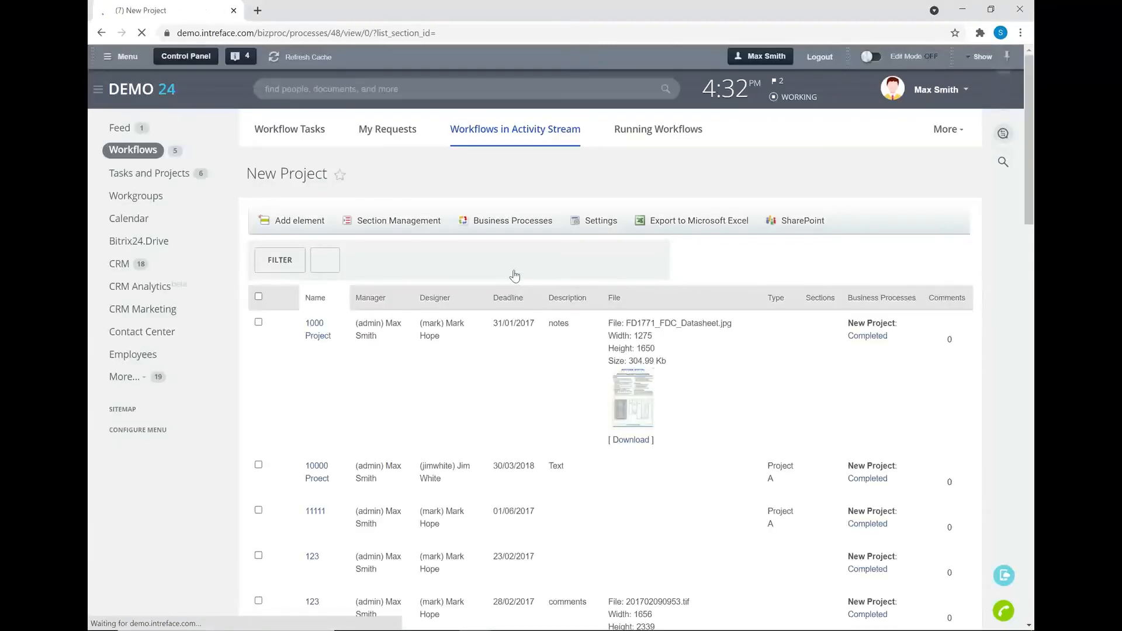
{"action": "left_click", "coordinate": [513, 225]}
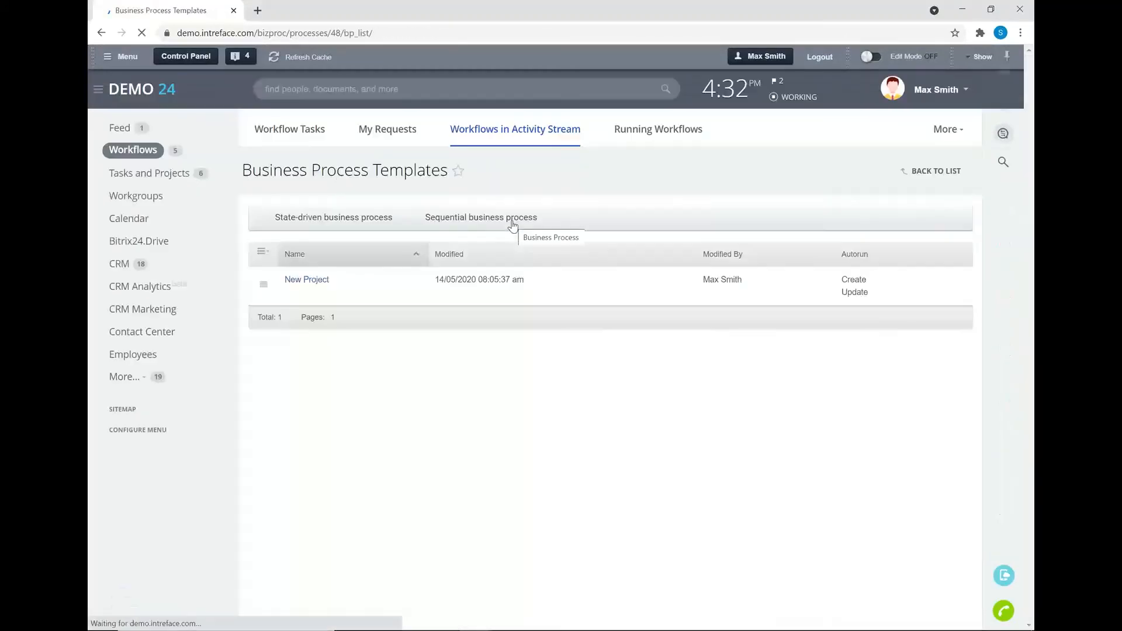
{"action": "left_click", "coordinate": [313, 283]}
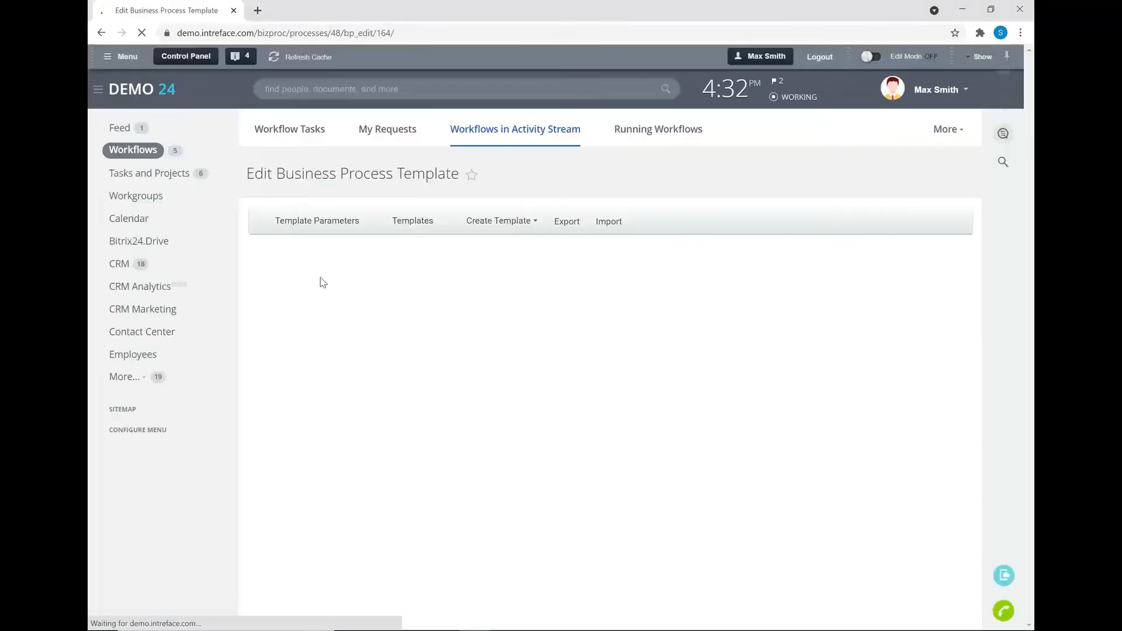
Step: Examine the New Project template's flowchart from Start to End, including the Project A and Project B branches
{"action": "scroll", "coordinate": [675, 185], "scroll_direction": "down", "scroll_amount": 3}
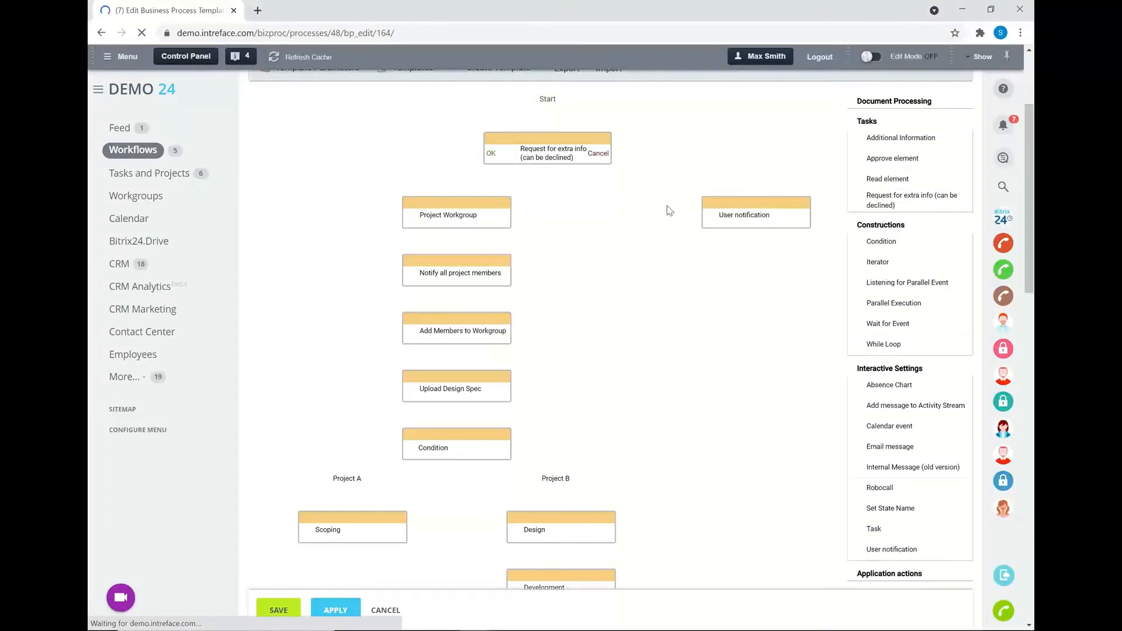
{"action": "scroll", "coordinate": [668, 209], "scroll_direction": "up", "scroll_amount": 2}
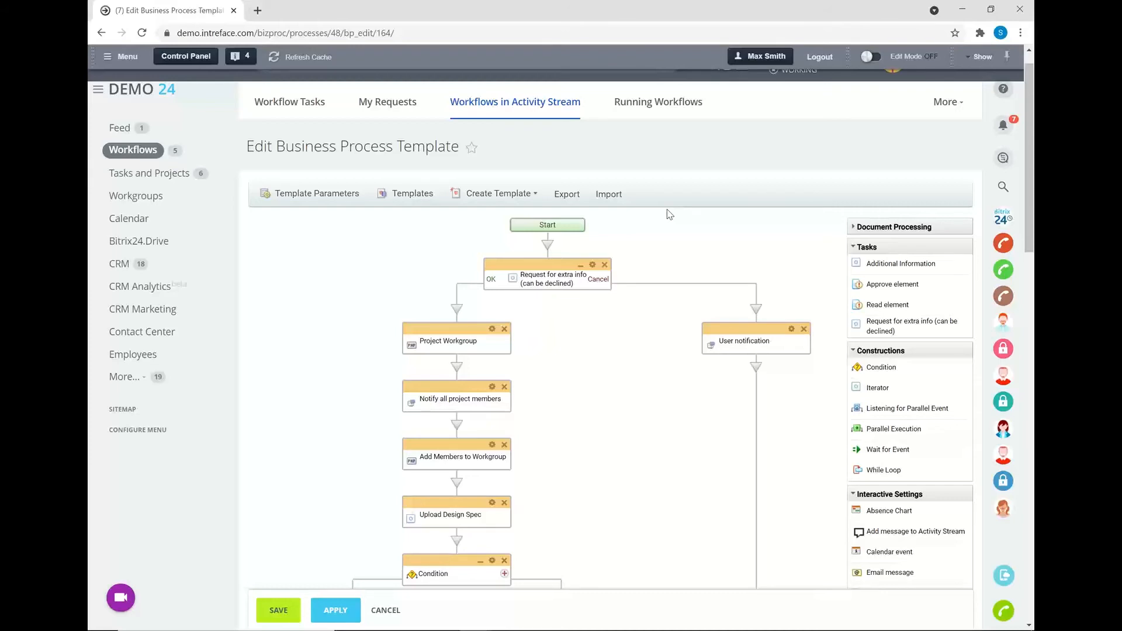
{"action": "scroll", "coordinate": [629, 210], "scroll_direction": "down", "scroll_amount": 1}
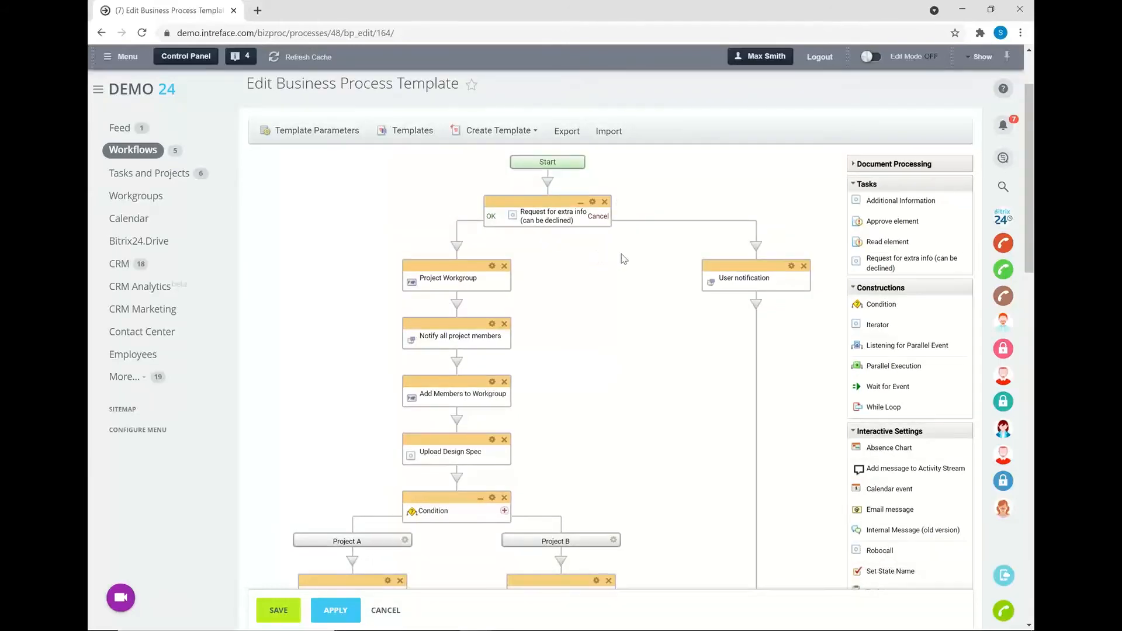
{"action": "scroll", "coordinate": [624, 259], "scroll_direction": "down", "scroll_amount": 1}
{"action": "scroll", "coordinate": [625, 259], "scroll_direction": "down", "scroll_amount": 1}
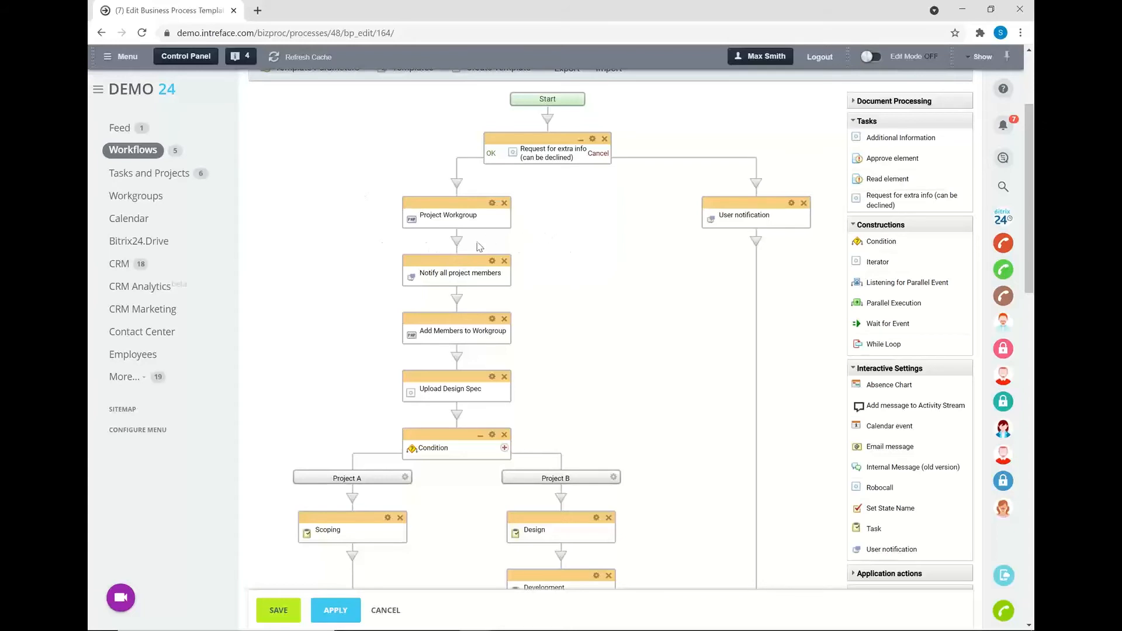
{"action": "scroll", "coordinate": [472, 258], "scroll_direction": "down", "scroll_amount": 2}
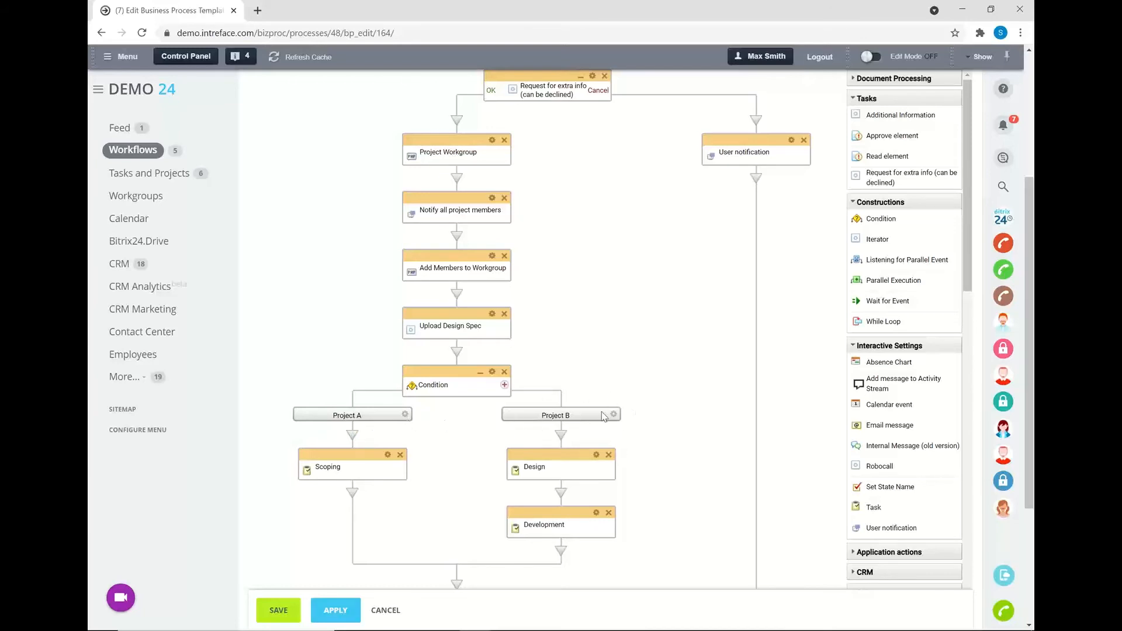
{"action": "scroll", "coordinate": [585, 438], "scroll_direction": "down", "scroll_amount": 1}
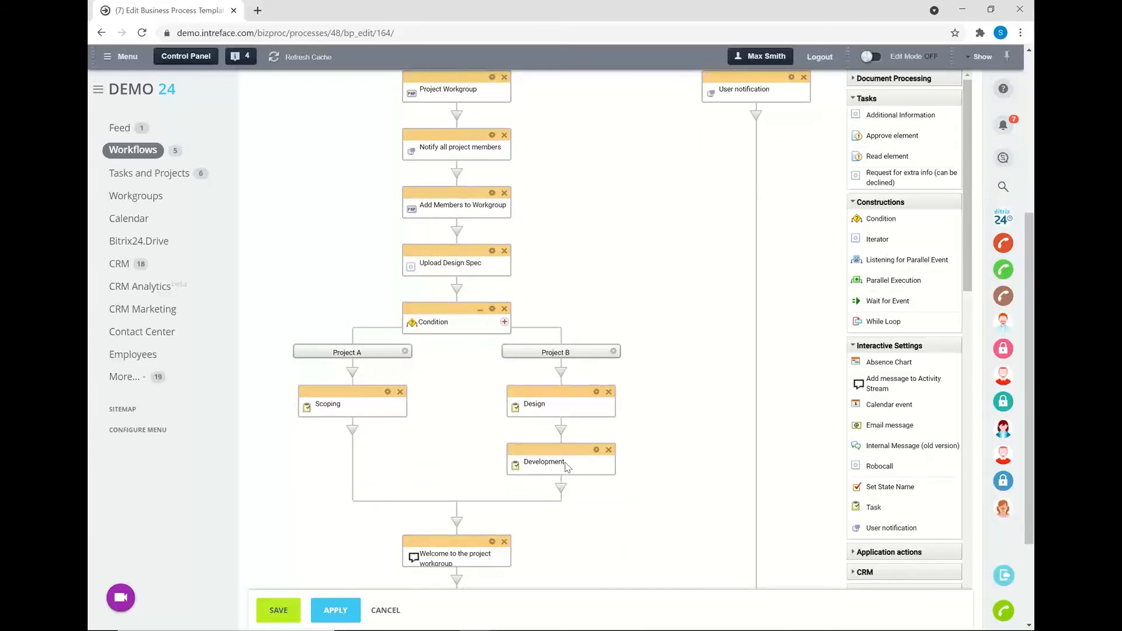
{"action": "scroll", "coordinate": [347, 409], "scroll_direction": "down", "scroll_amount": 1}
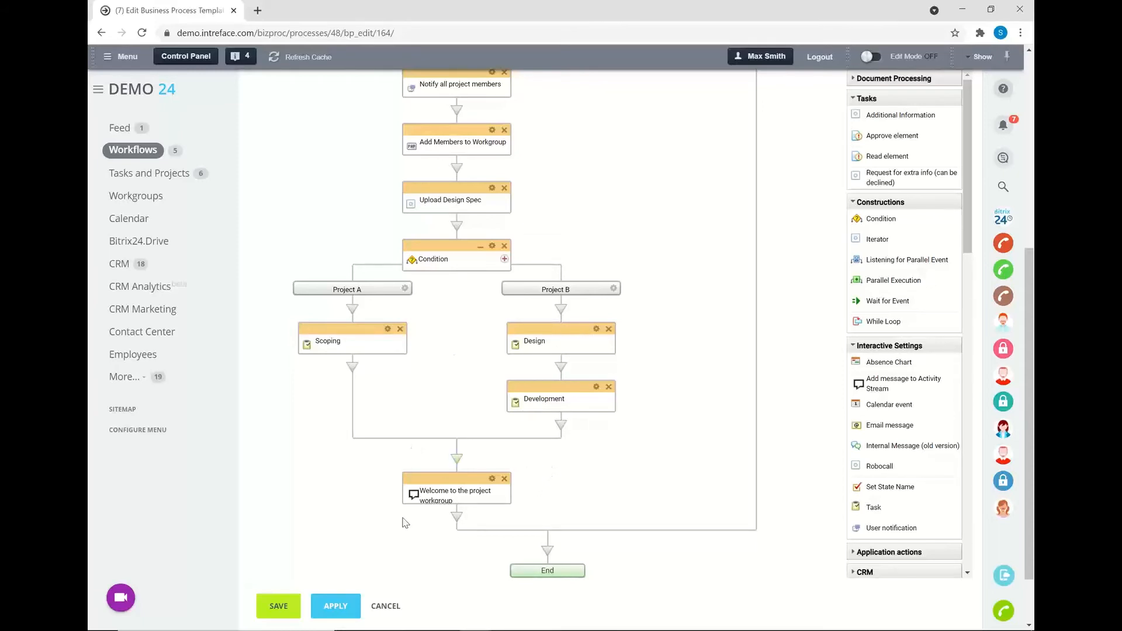
{"action": "scroll", "coordinate": [524, 543], "scroll_direction": "down", "scroll_amount": 1}
{"action": "scroll", "coordinate": [524, 543], "scroll_direction": "down", "scroll_amount": 2}
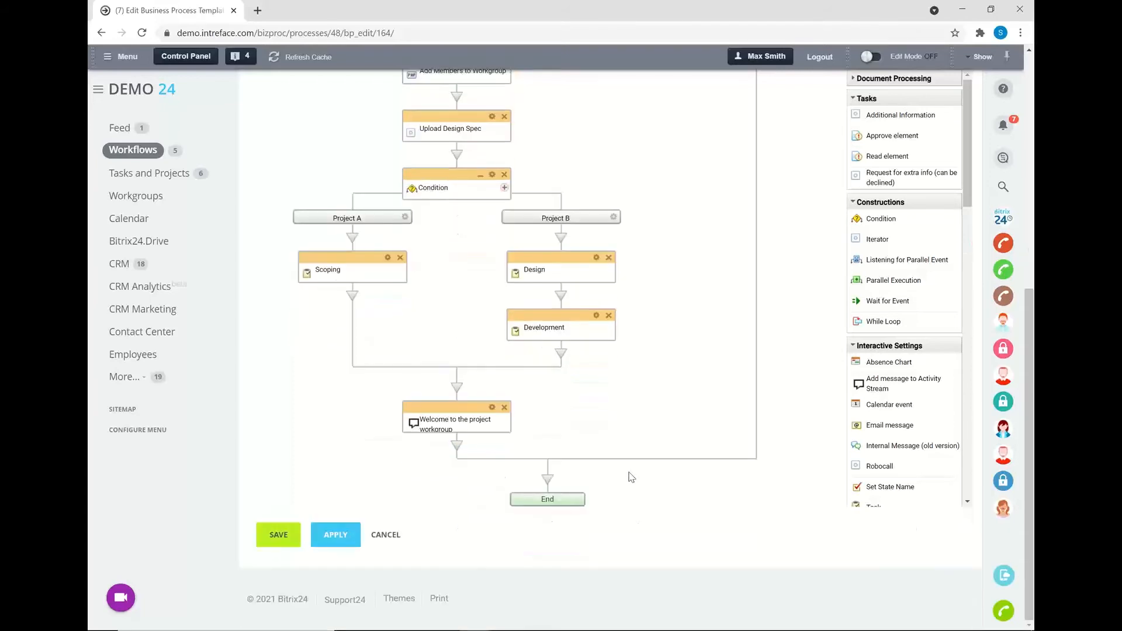
{"action": "scroll", "coordinate": [671, 451], "scroll_direction": "up", "scroll_amount": 5}
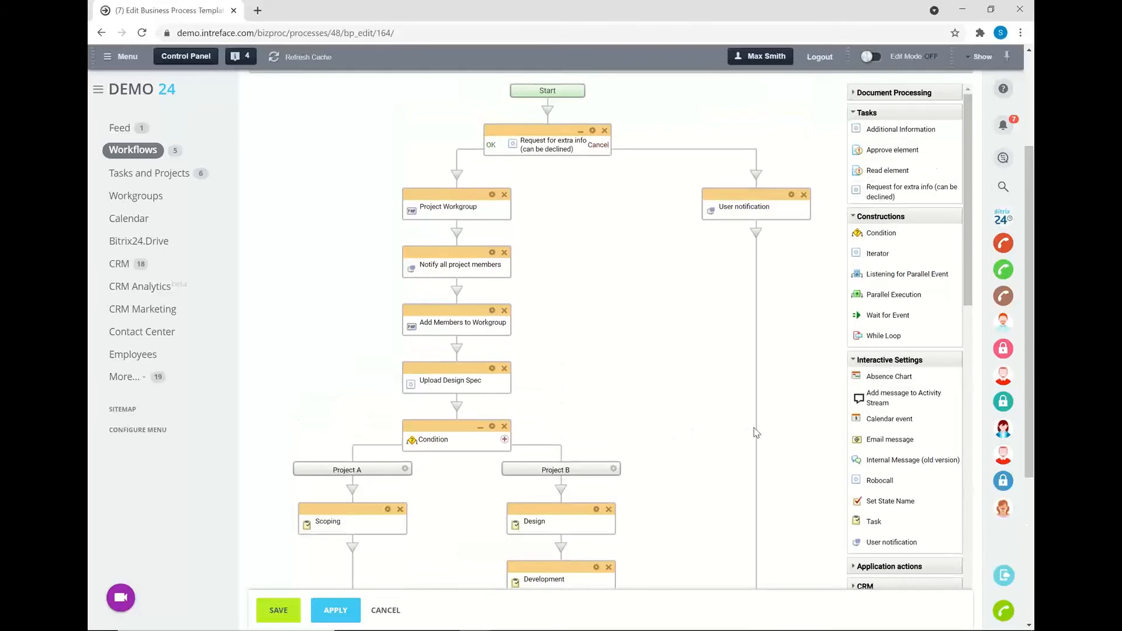
{"action": "scroll", "coordinate": [751, 432], "scroll_direction": "up", "scroll_amount": 2}
Step: Try adding a Task before Scoping in the Project A branch and an Email message after both branches, and leave for the Feed without saving
{"action": "scroll", "coordinate": [900, 505], "scroll_direction": "down", "scroll_amount": 1}
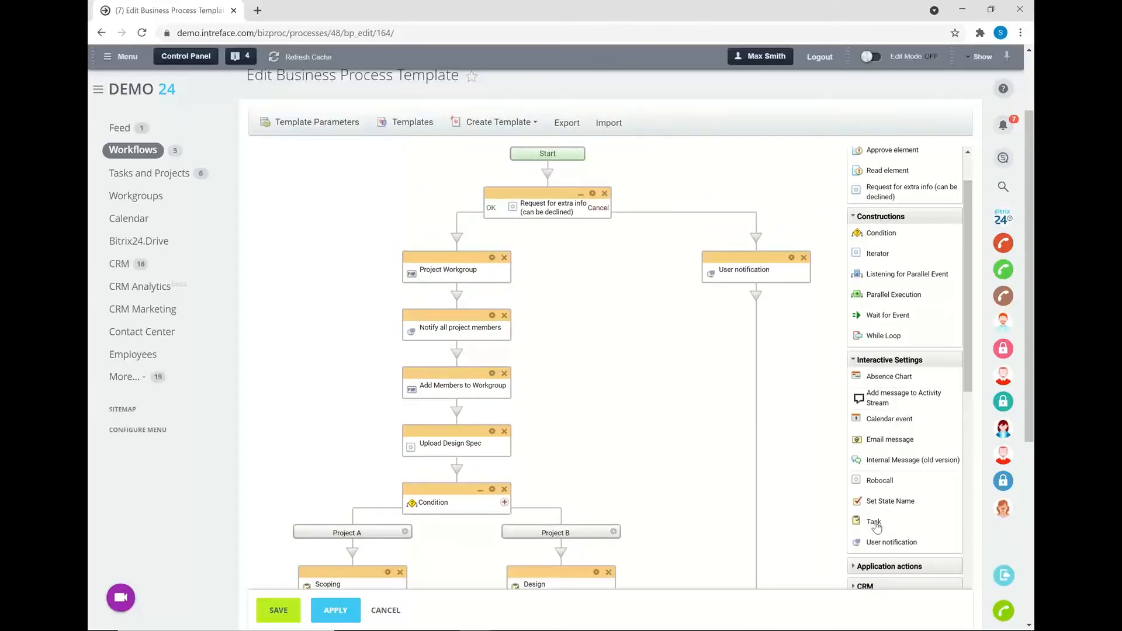
{"action": "left_click_drag", "start_coordinate": [875, 522], "coordinate": [358, 553]}
{"action": "scroll", "coordinate": [928, 438], "scroll_direction": "down", "scroll_amount": 2}
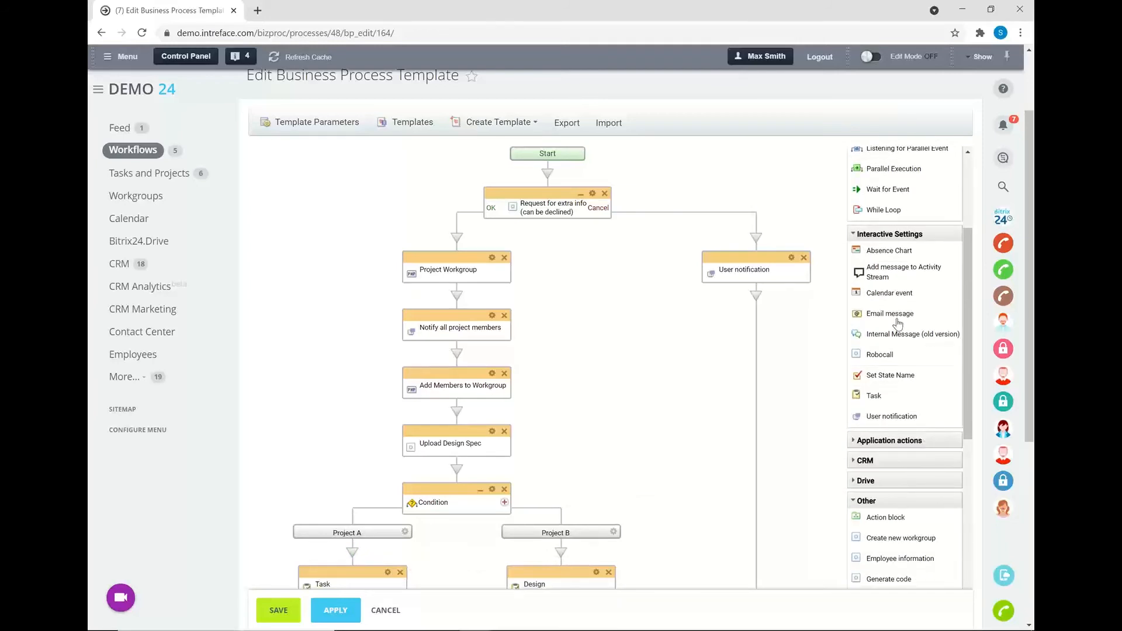
{"action": "left_click_drag", "start_coordinate": [895, 320], "coordinate": [462, 583]}
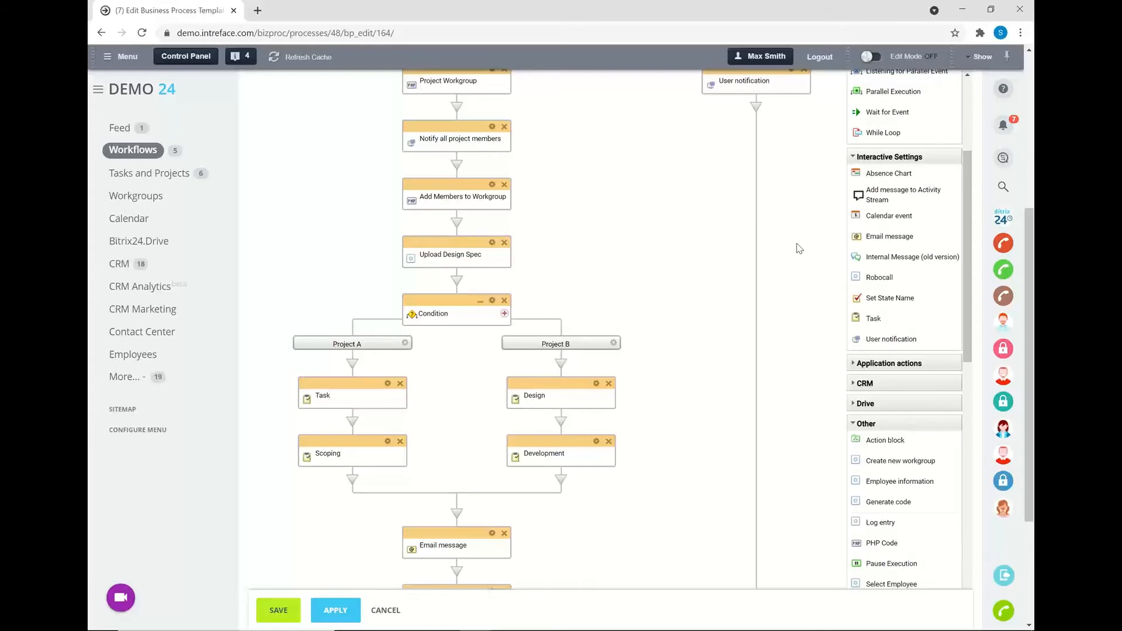
{"action": "left_click", "coordinate": [119, 134]}
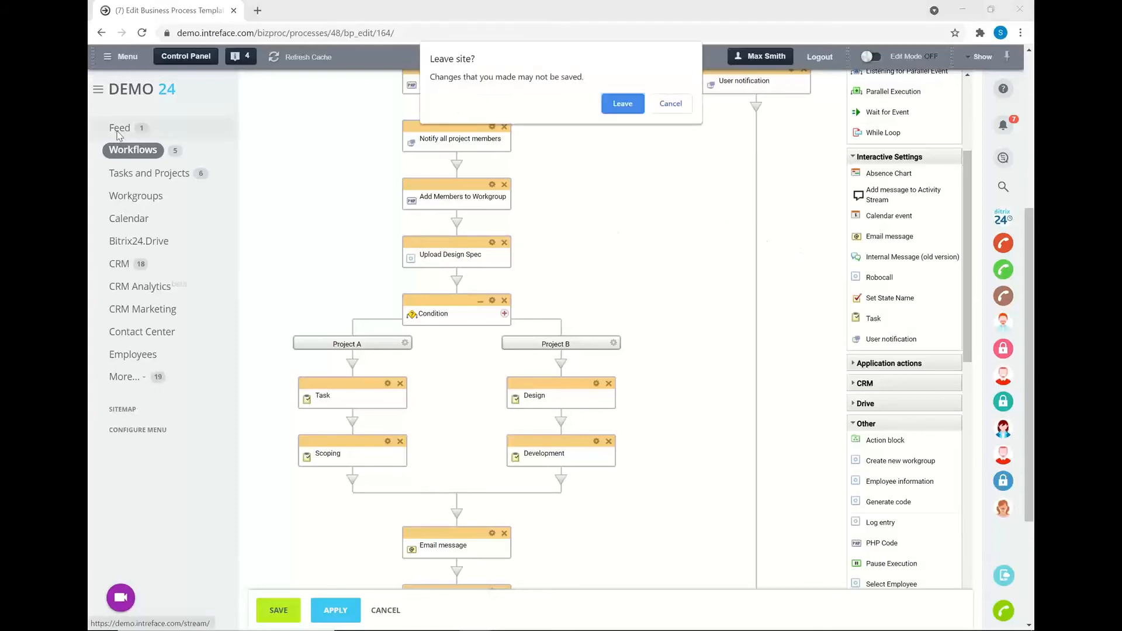
{"action": "left_click", "coordinate": [611, 109]}
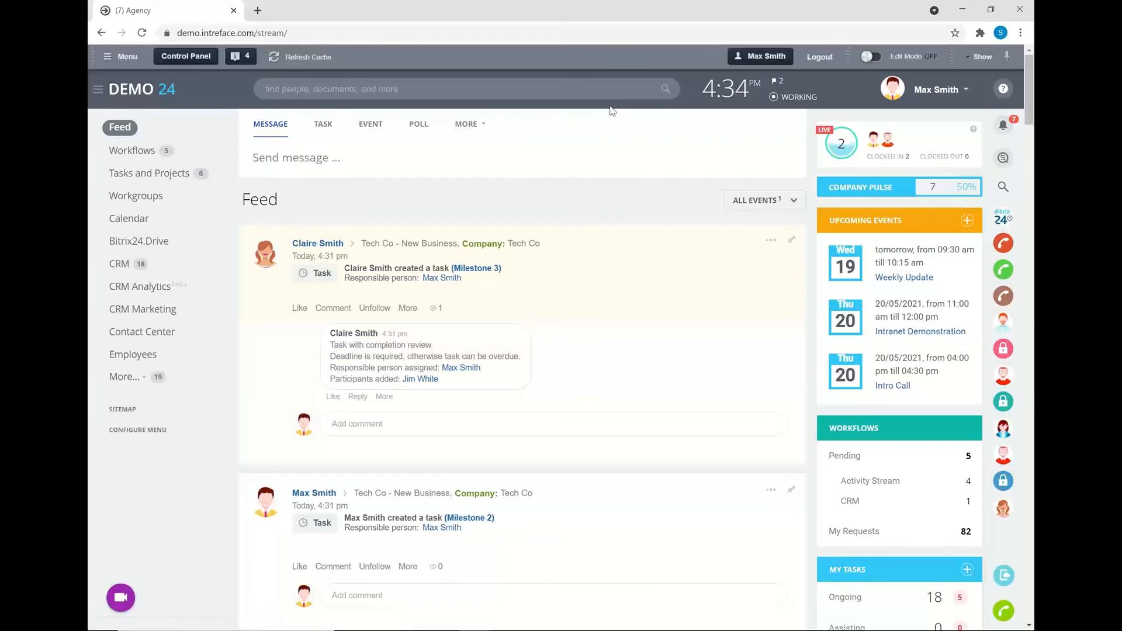
Step: Open the Biz Tech Project workgroup and show its tasks on the Kanban board
{"action": "left_click", "coordinate": [128, 204]}
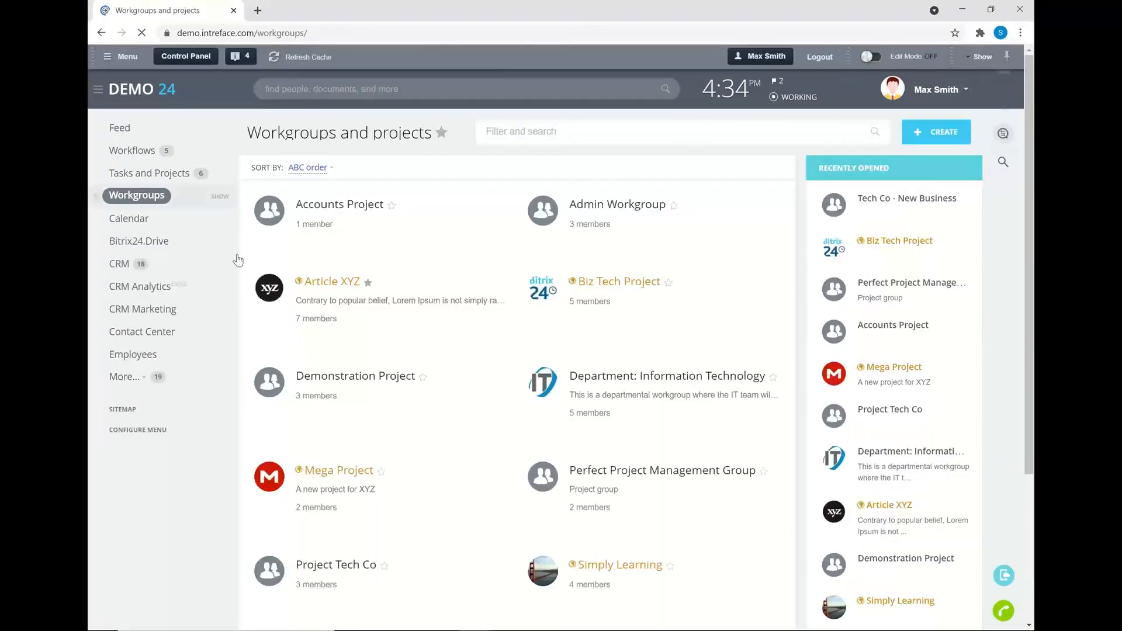
{"action": "left_click", "coordinate": [594, 287]}
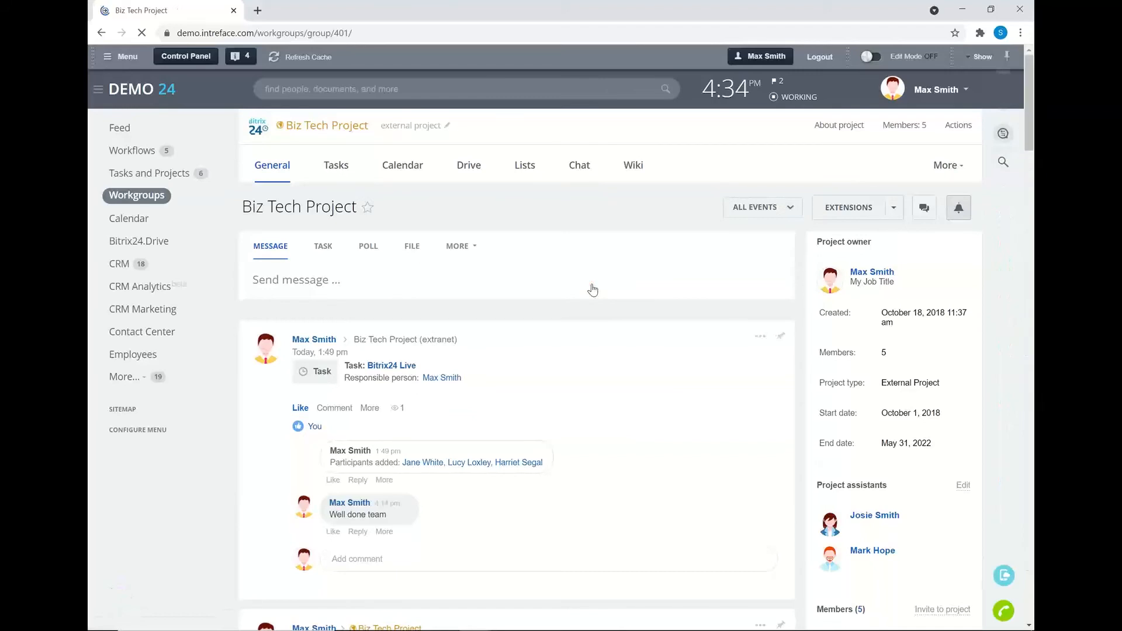
{"action": "left_click", "coordinate": [338, 169]}
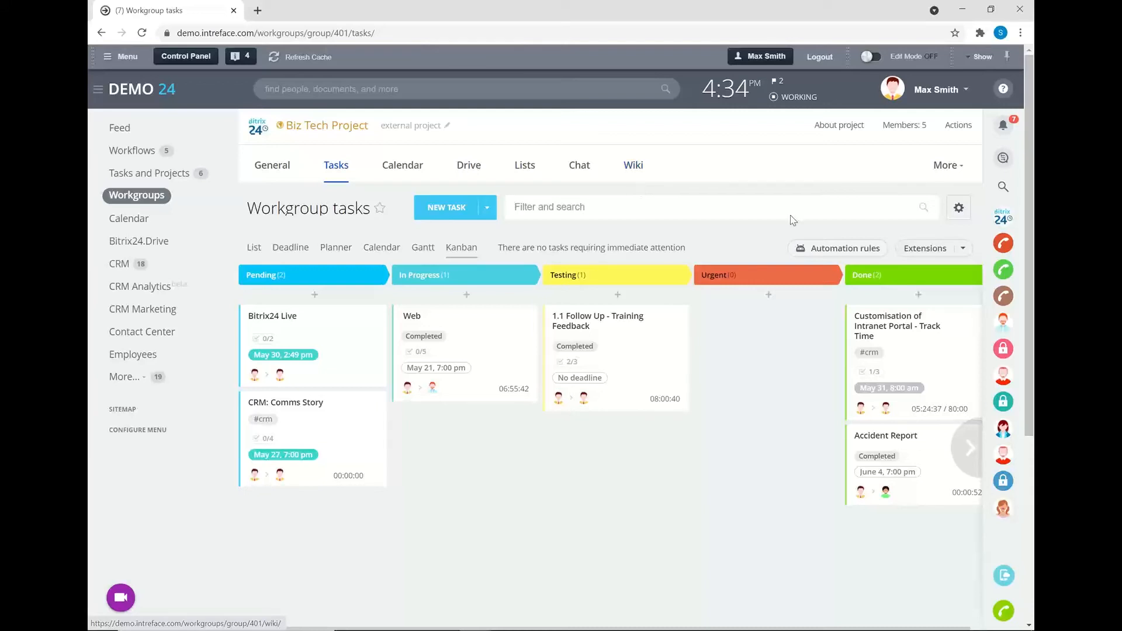
Step: Open the task automation rules and compare the rule sets of the Tech Co - New Business and Biz Tech Project projects
{"action": "left_click", "coordinate": [831, 250]}
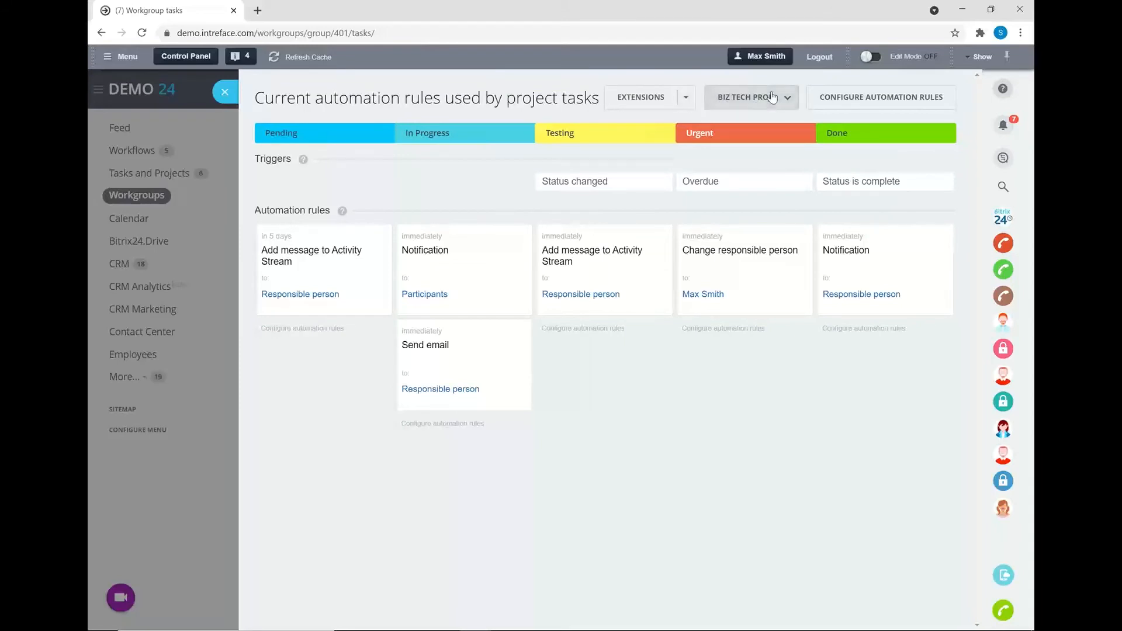
{"action": "left_click", "coordinate": [754, 98]}
{"action": "mouse_move", "coordinate": [747, 129]}
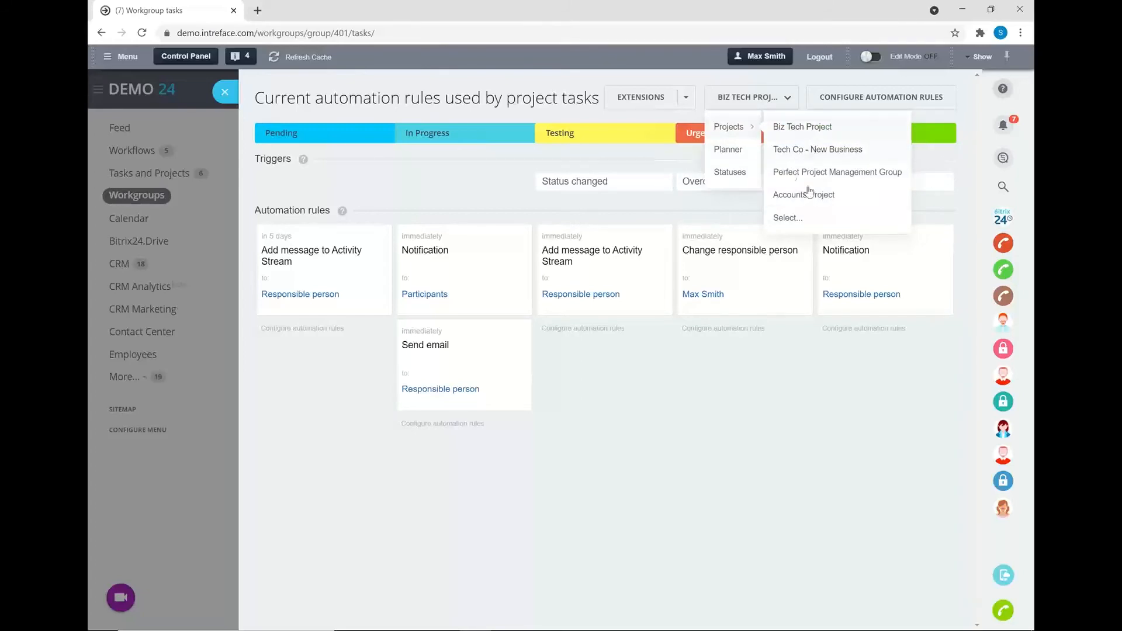
{"action": "left_click", "coordinate": [810, 151]}
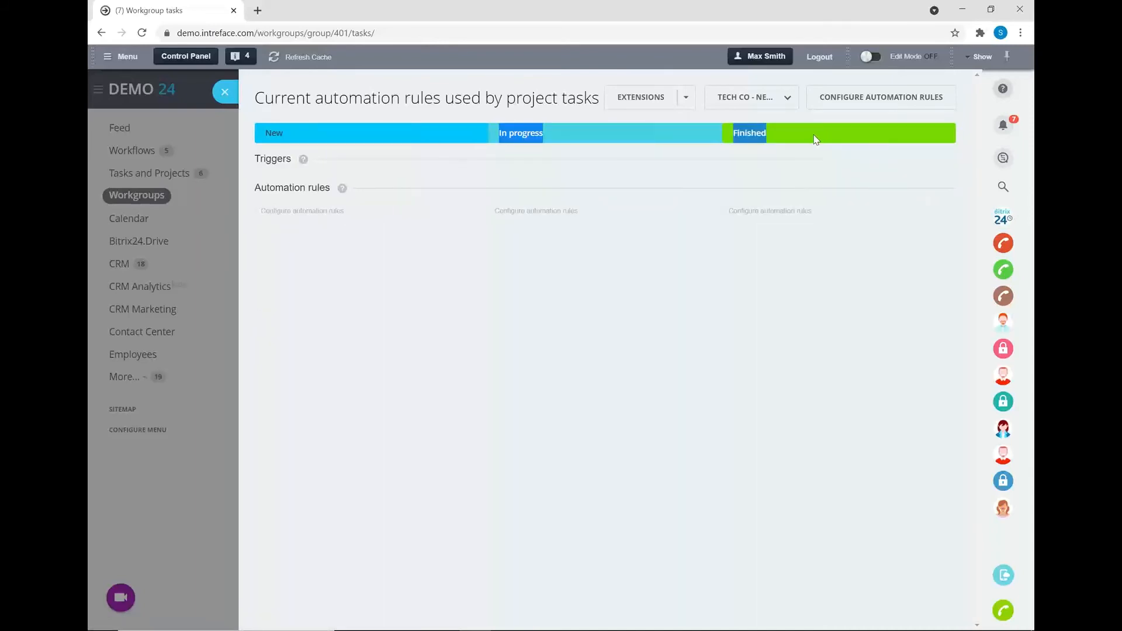
{"action": "left_click", "coordinate": [775, 107]}
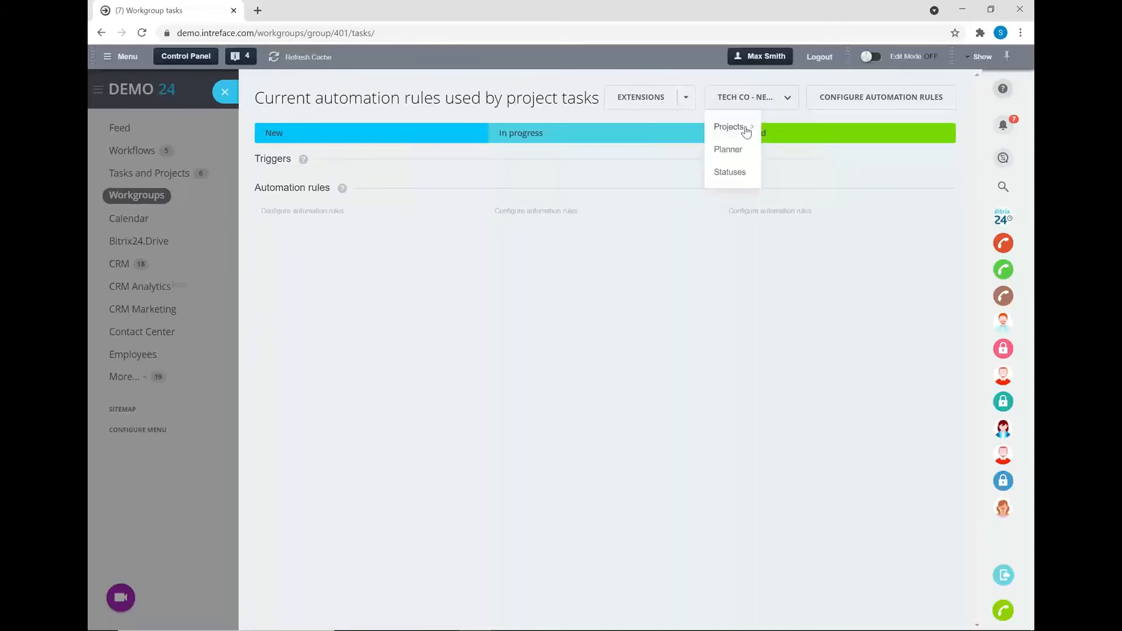
{"action": "mouse_move", "coordinate": [743, 127]}
{"action": "left_click", "coordinate": [805, 150]}
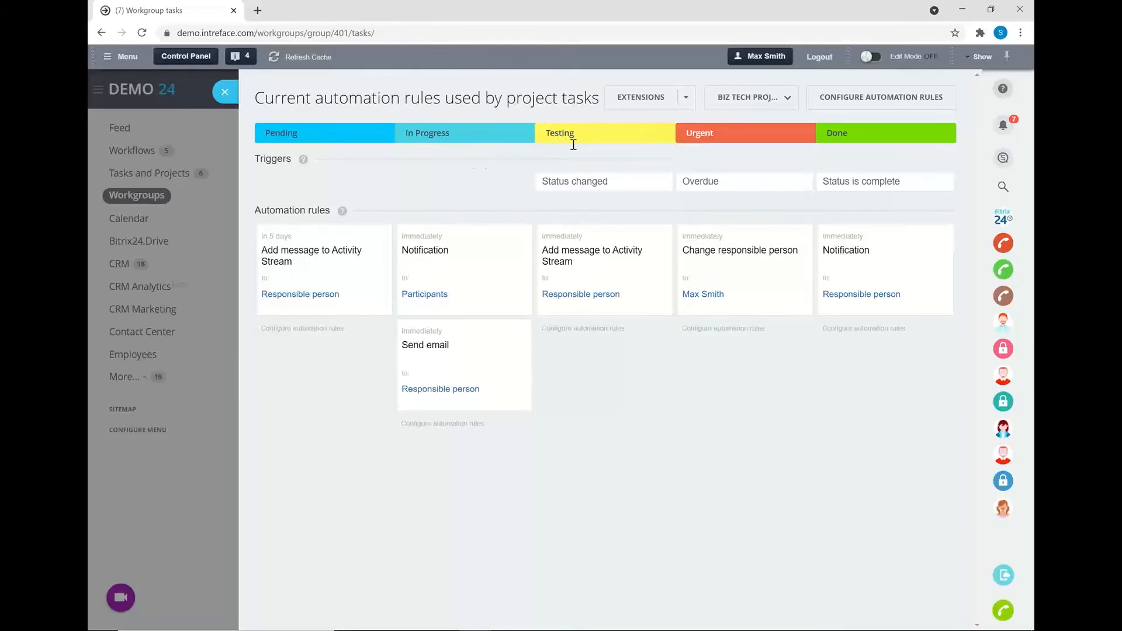
Step: In the rules editor, examine the run timing options of the In Progress stage's Send email rule without saving, and the triggers available for that stage
{"action": "left_click", "coordinate": [830, 100]}
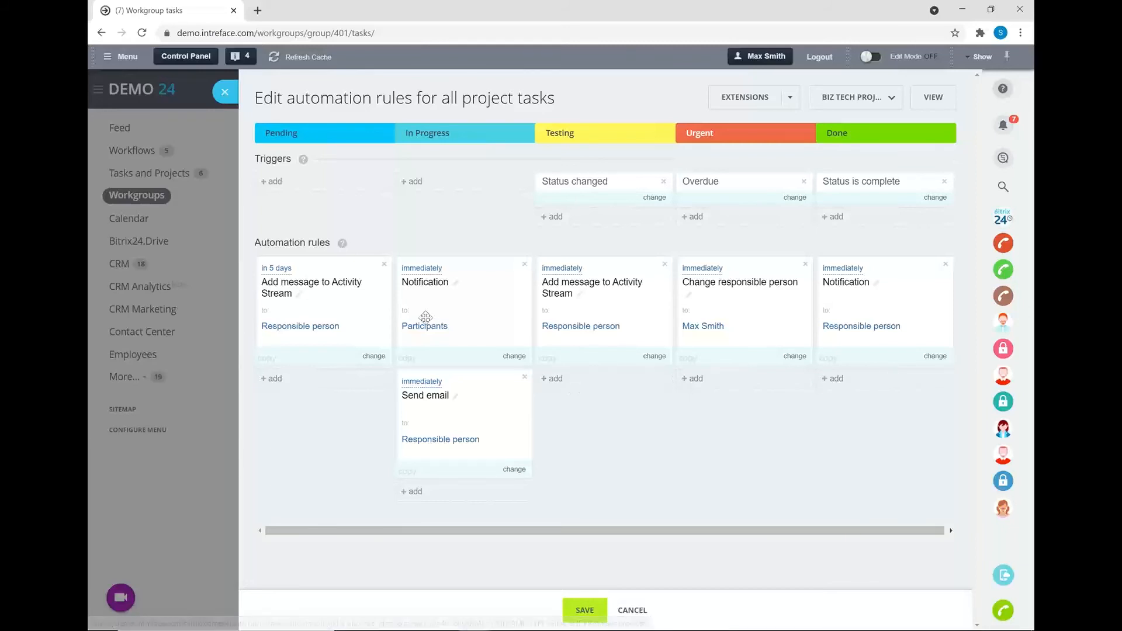
{"action": "left_click", "coordinate": [422, 386]}
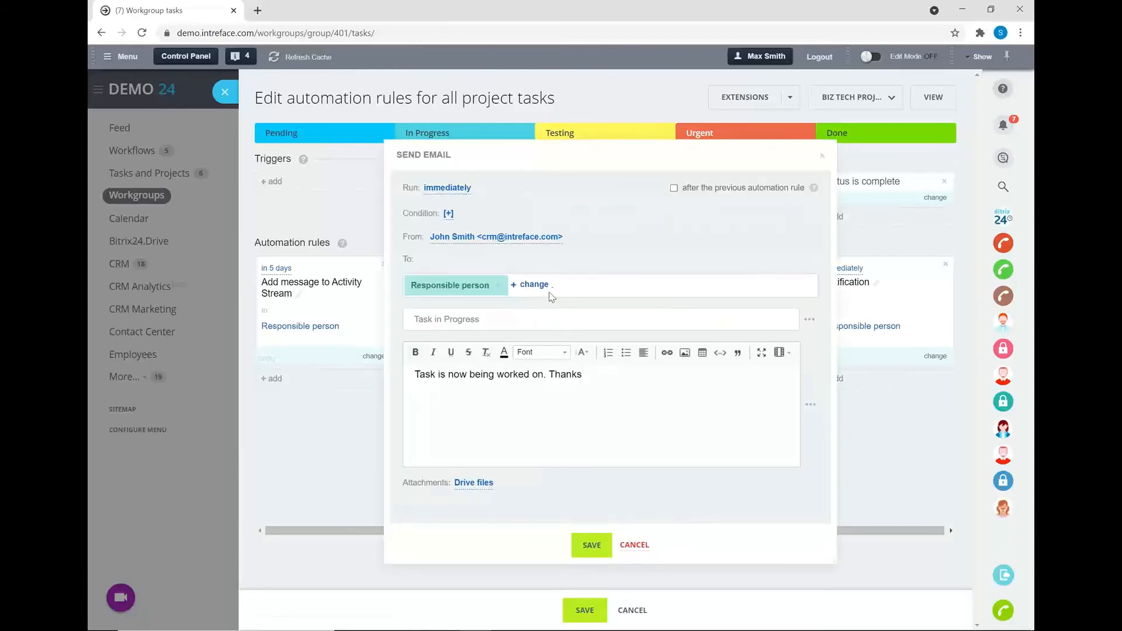
{"action": "left_click", "coordinate": [457, 188]}
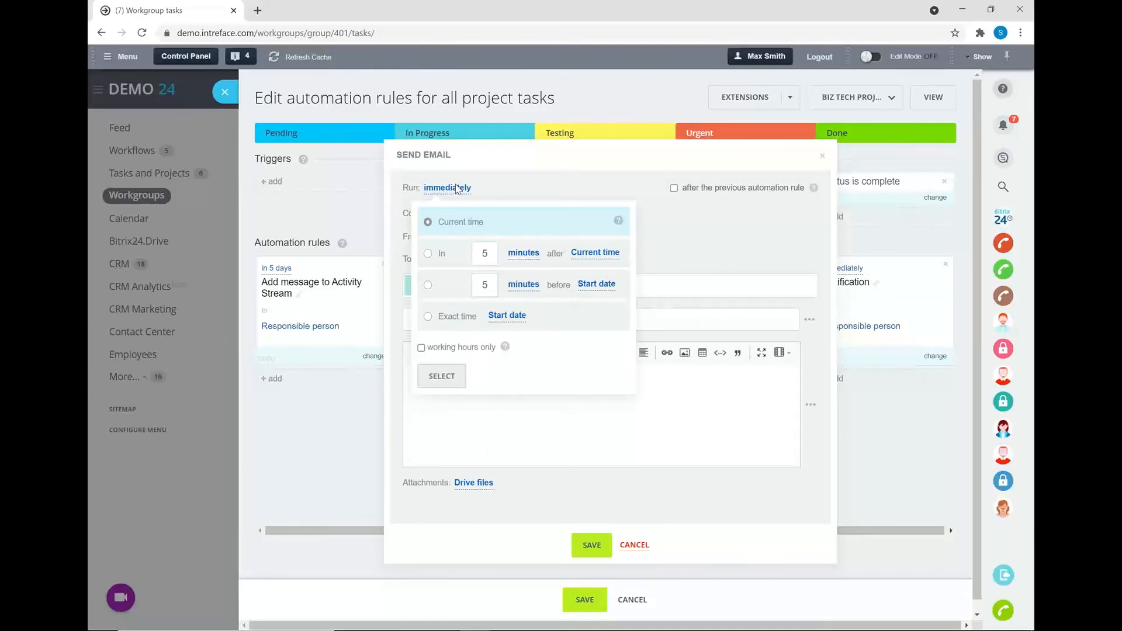
{"action": "left_click", "coordinate": [430, 255]}
{"action": "left_click", "coordinate": [519, 256]}
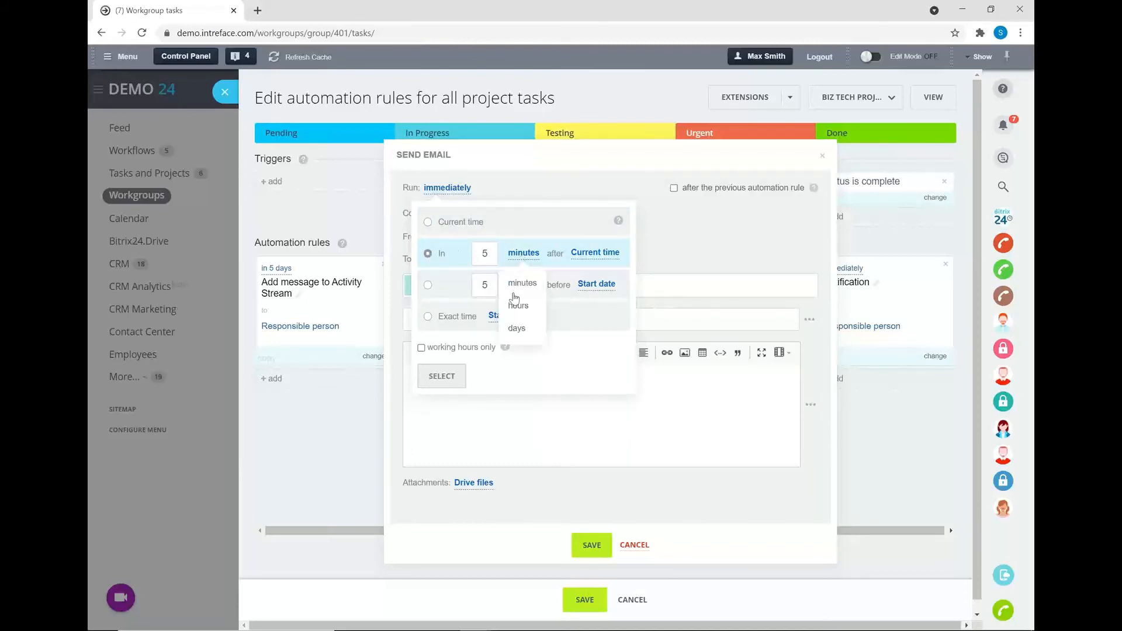
{"action": "left_click", "coordinate": [544, 224]}
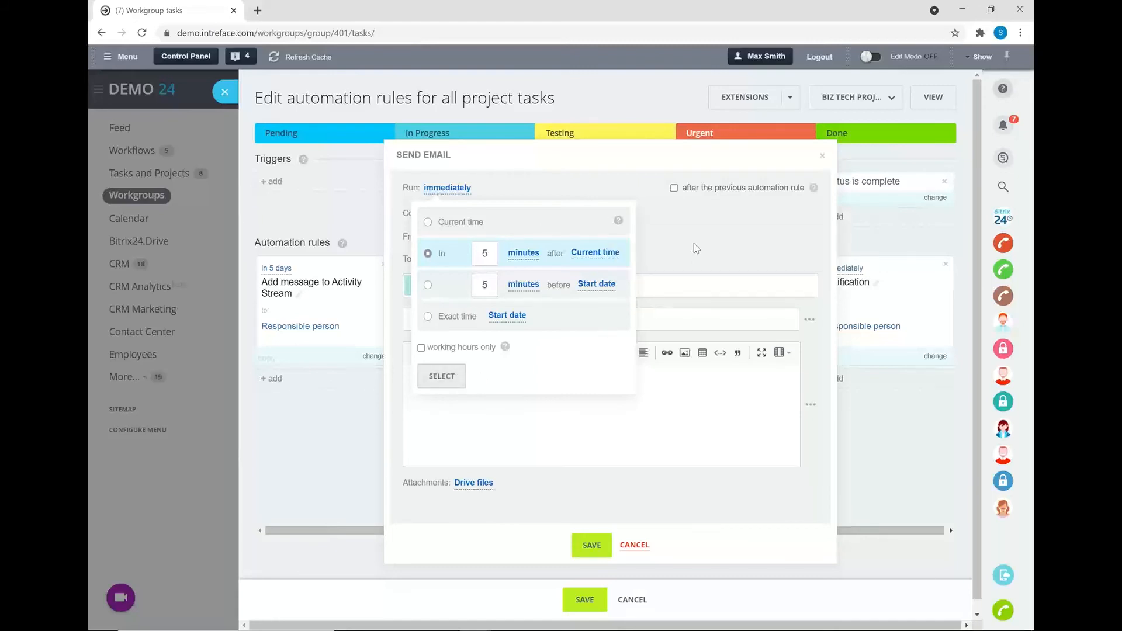
{"action": "left_click", "coordinate": [636, 552]}
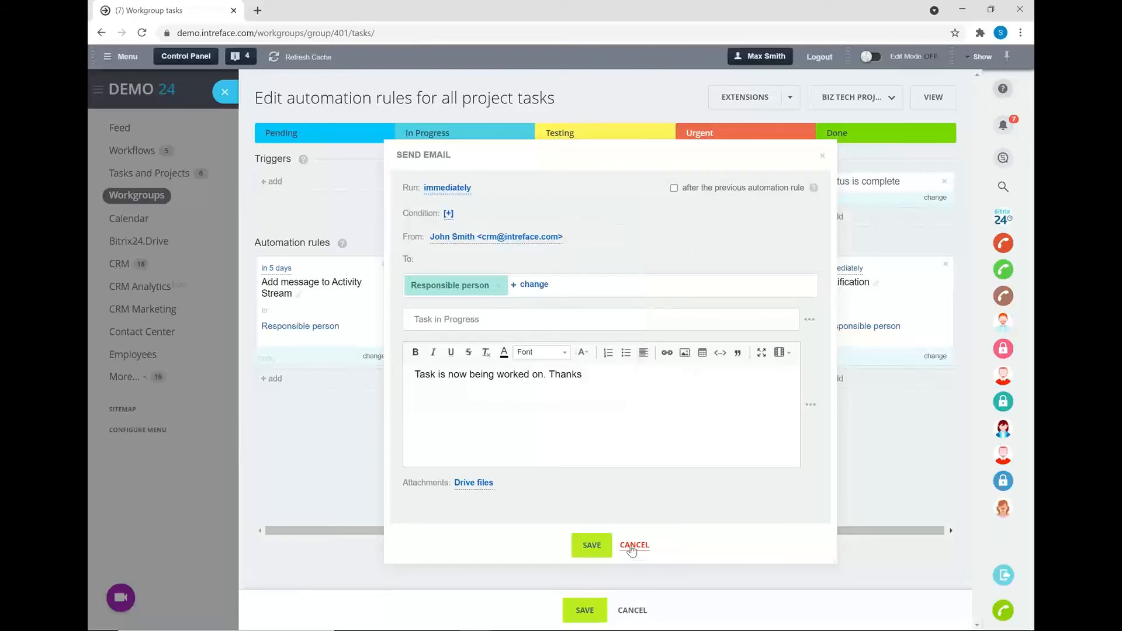
{"action": "left_click", "coordinate": [634, 546]}
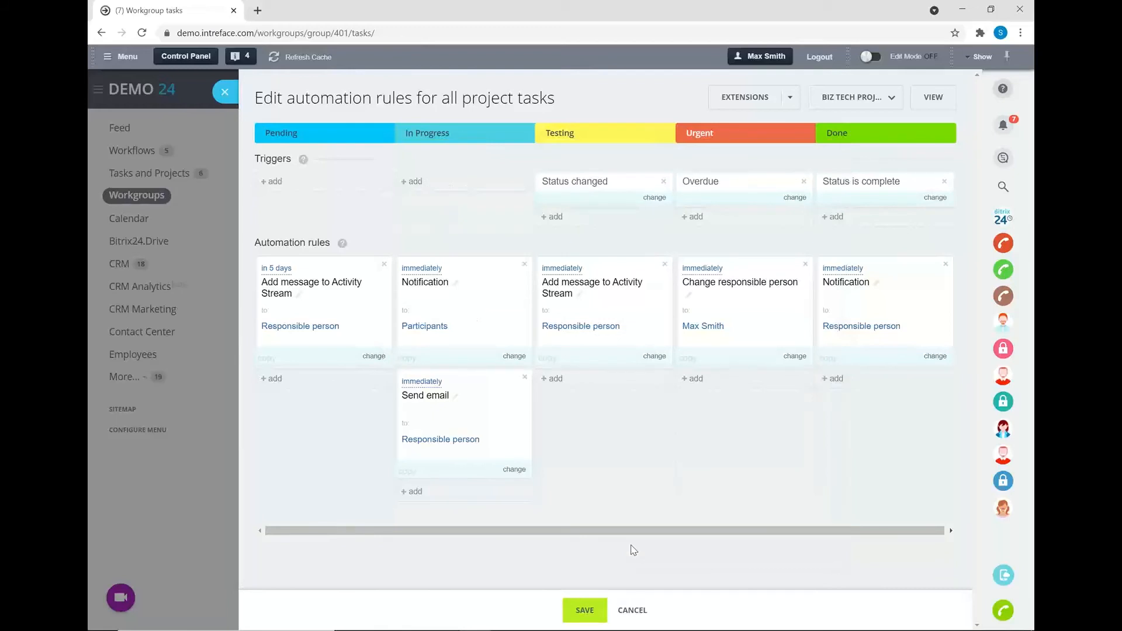
{"action": "left_click", "coordinate": [416, 181]}
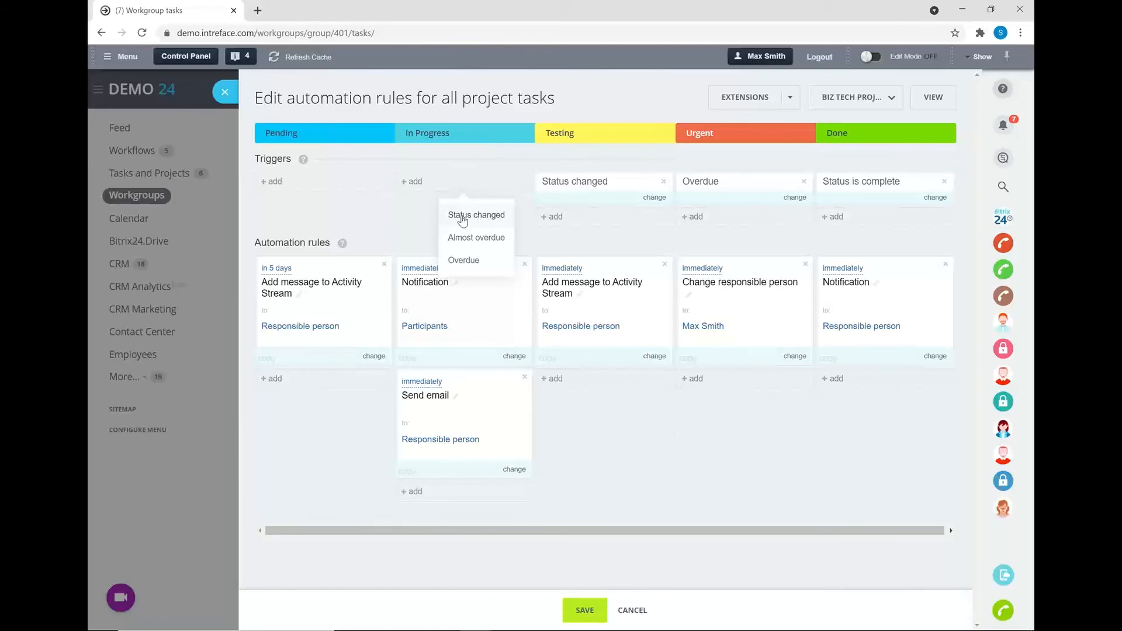
{"action": "left_click", "coordinate": [485, 163]}
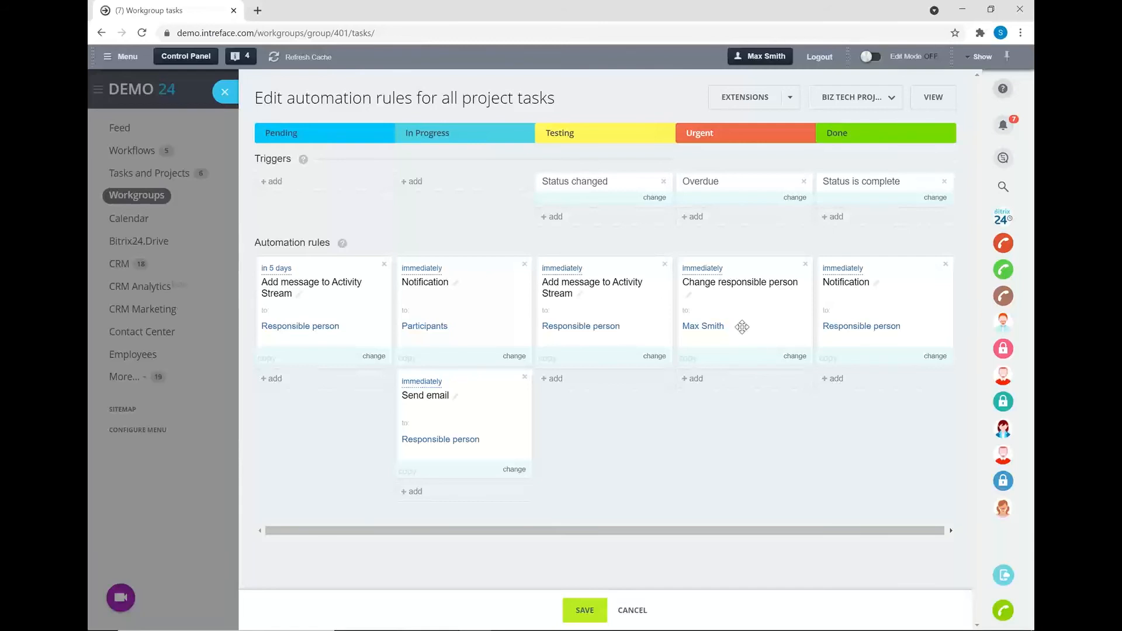
Step: Open the Tech Co - New Business rules for editing, review the employee automation rules available for In progress, and leave without saving
{"action": "left_click", "coordinate": [867, 102]}
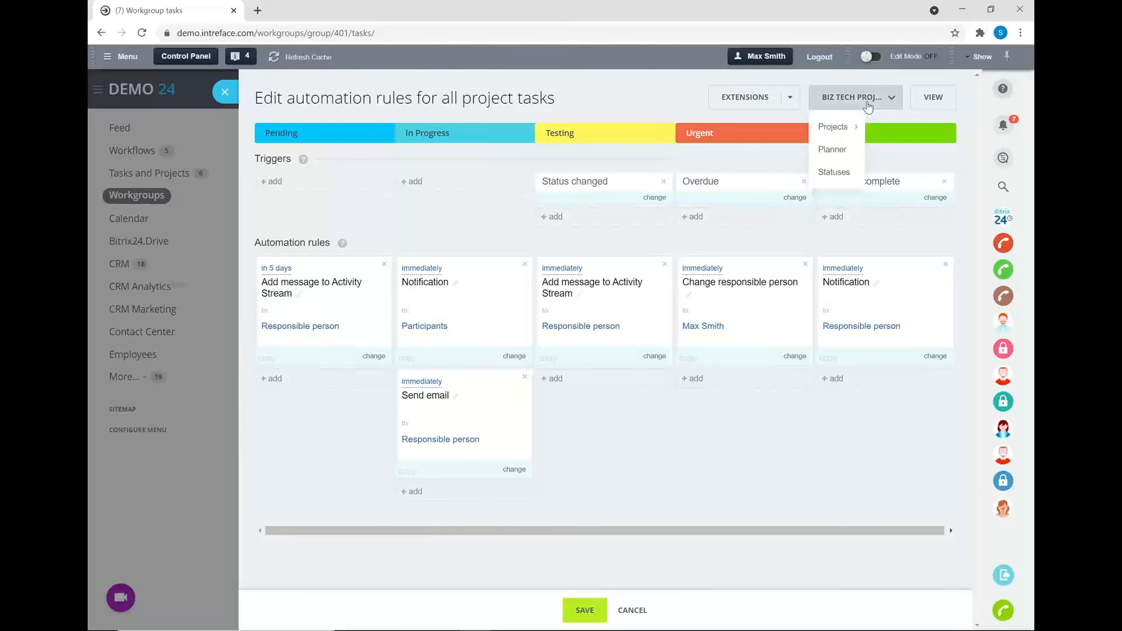
{"action": "mouse_move", "coordinate": [825, 128]}
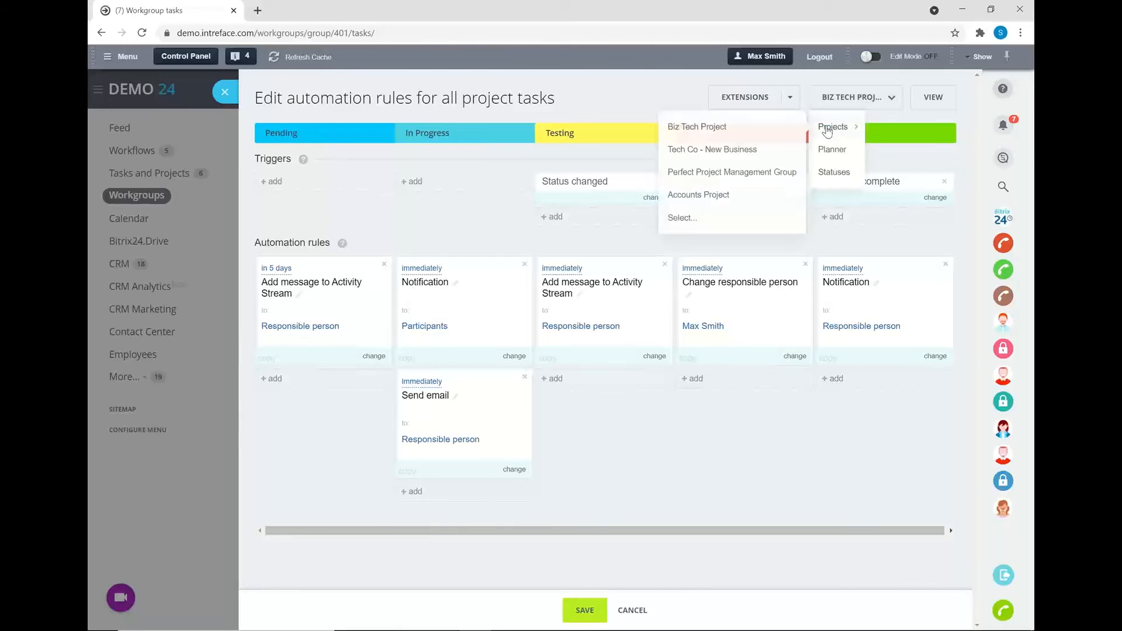
{"action": "left_click", "coordinate": [709, 152]}
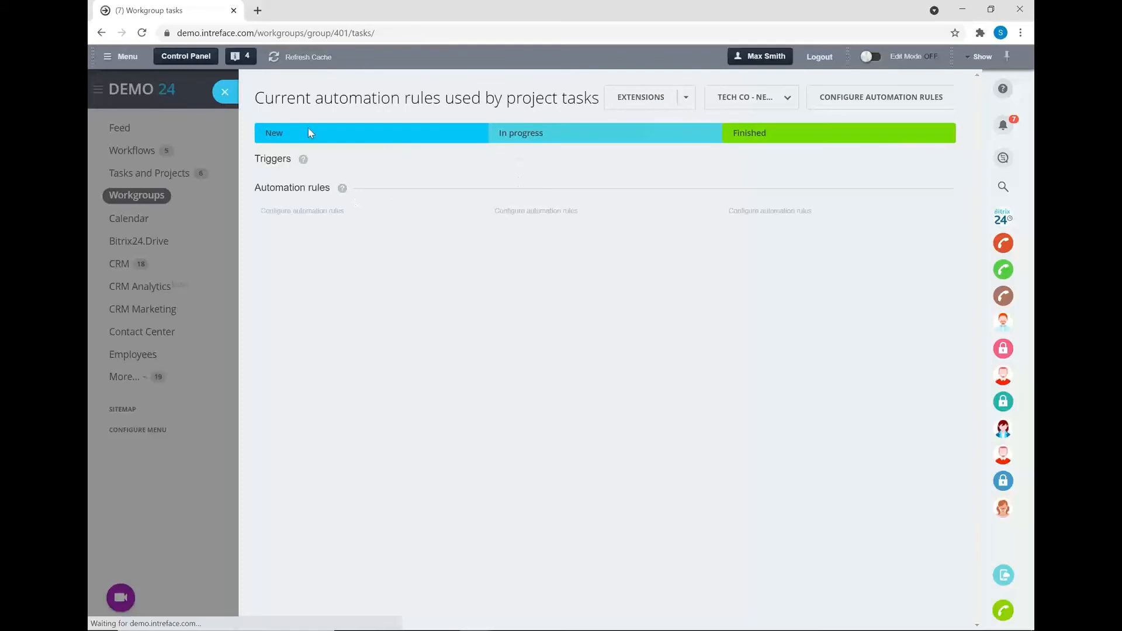
{"action": "left_click", "coordinate": [536, 211]}
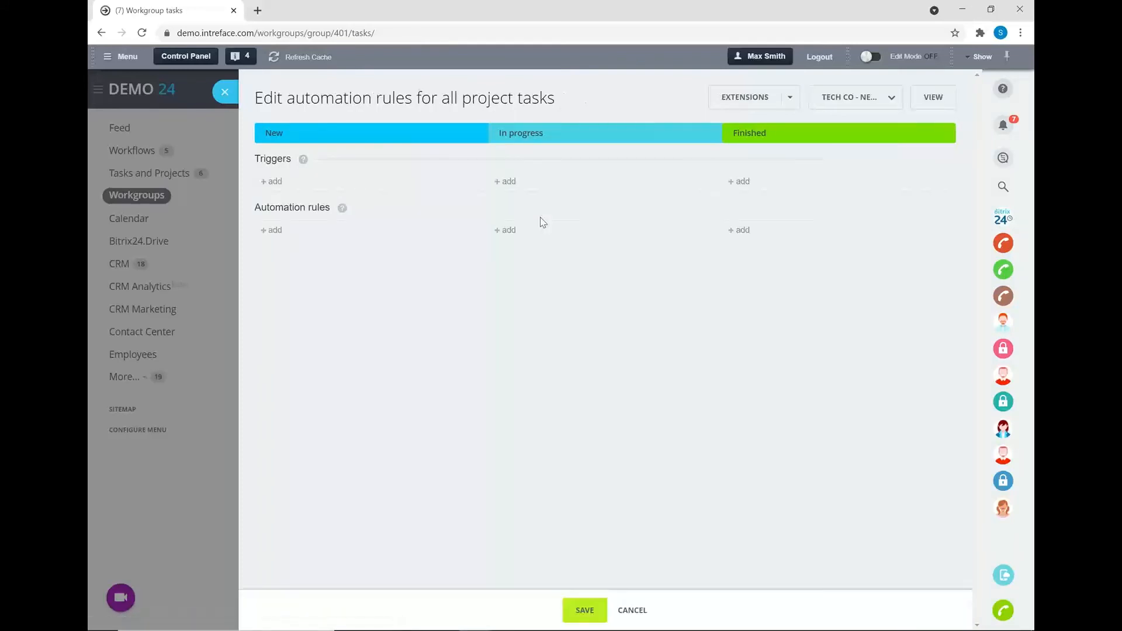
{"action": "left_click", "coordinate": [532, 239]}
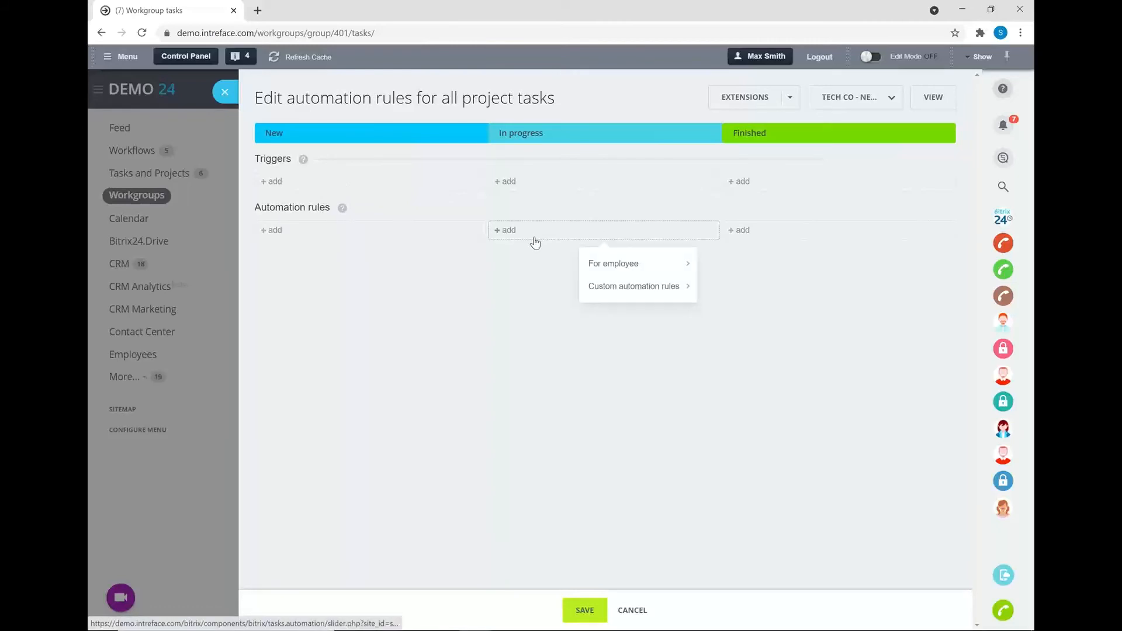
{"action": "mouse_move", "coordinate": [626, 270]}
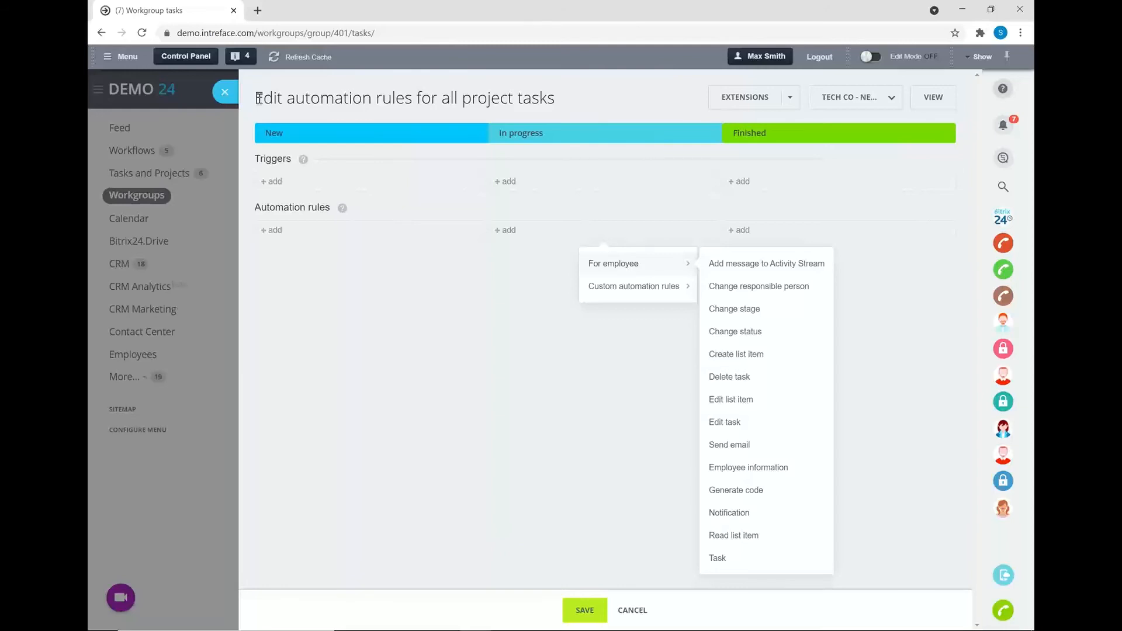
{"action": "left_click", "coordinate": [225, 94]}
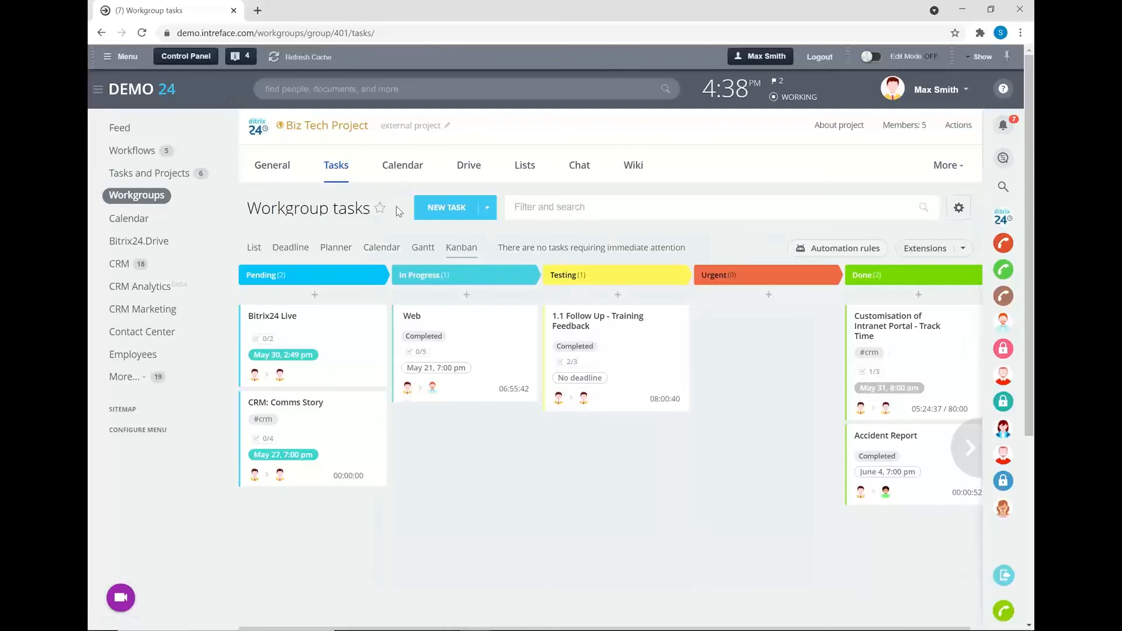
Step: Switch to the Perfect Project Management presentation in Google Slides and advance to the Questions? slide
{"action": "key", "text": "alt+Tab"}
{"action": "key", "text": "alt+Tab"}
{"action": "key", "text": "alt+Tab"}
{"action": "key", "text": "alt+Tab"}
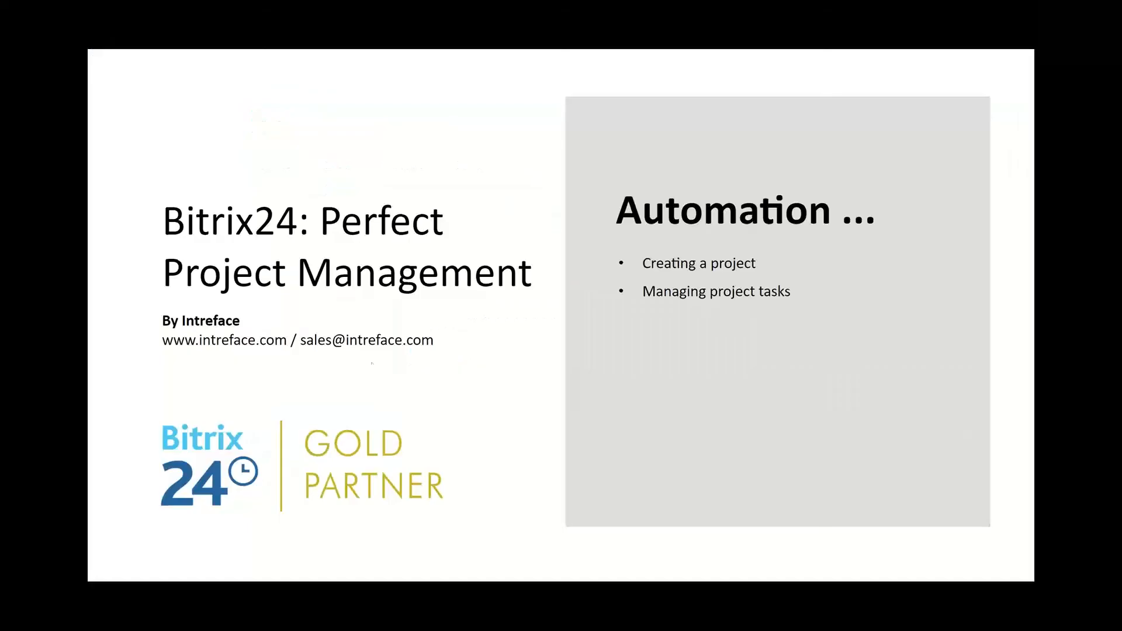
{"action": "left_click", "coordinate": [945, 263]}
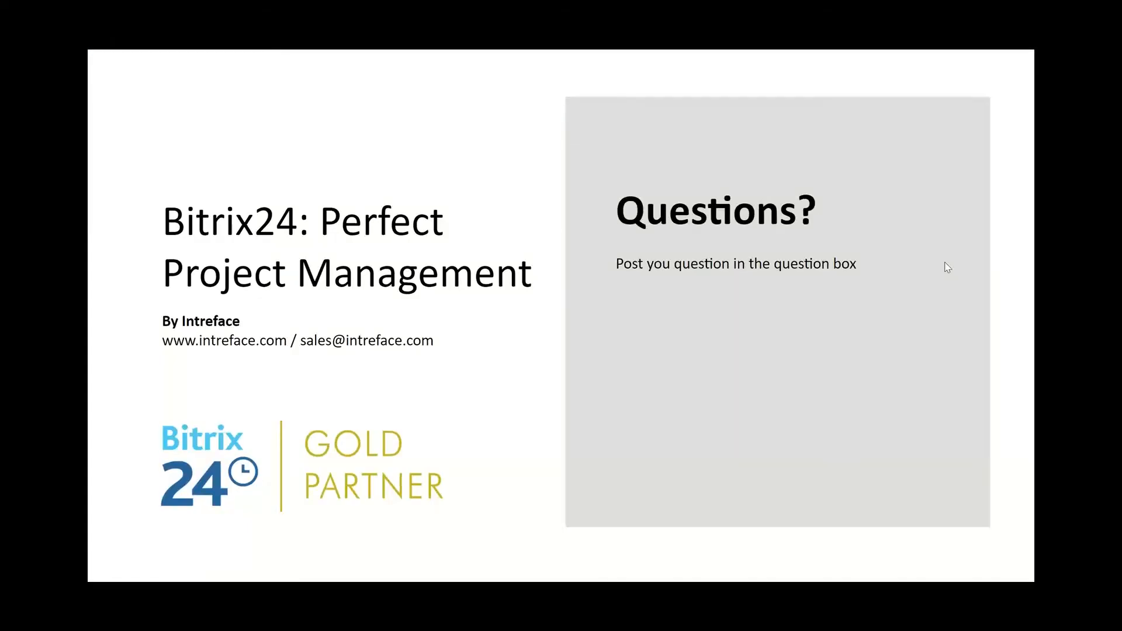
{"action": "mouse_move", "coordinate": [1028, 7]}
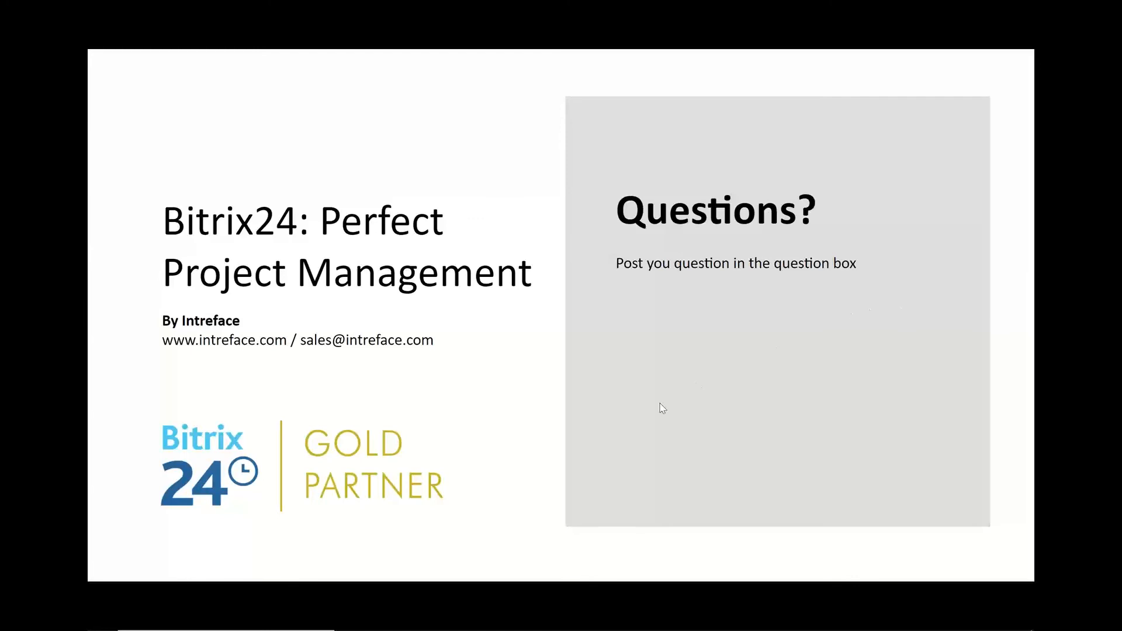
Step: Return to the Biz Tech Project workgroup in Bitrix24, open the chat, show the video and voice call options in an employee's conversation, and leave the chat
{"action": "key", "text": "alt+Tab"}
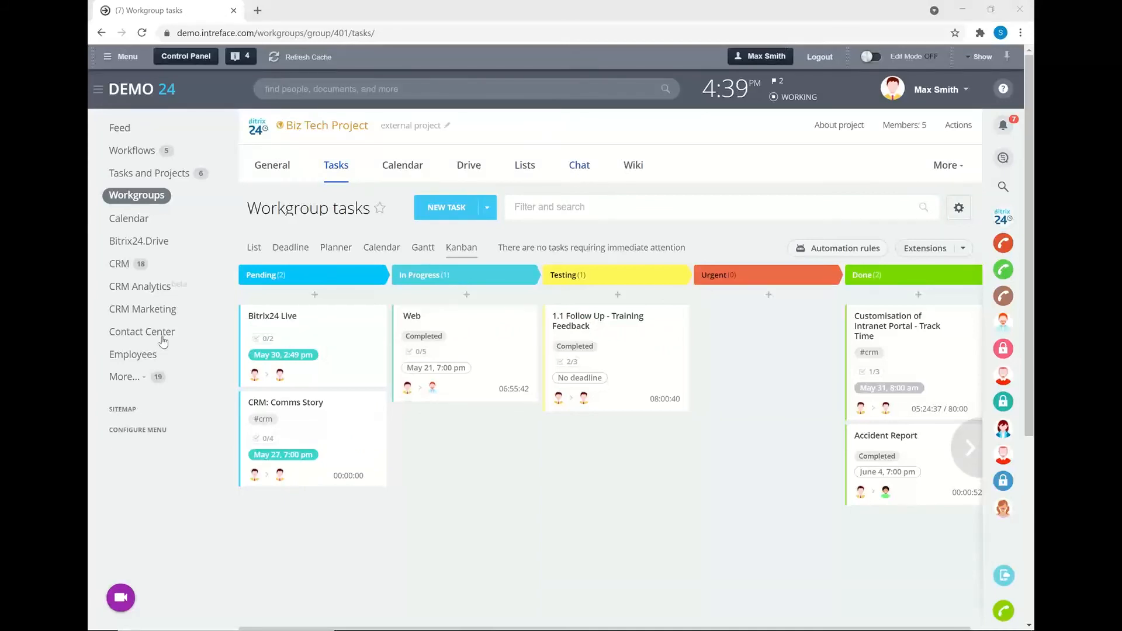
{"action": "left_click", "coordinate": [578, 170]}
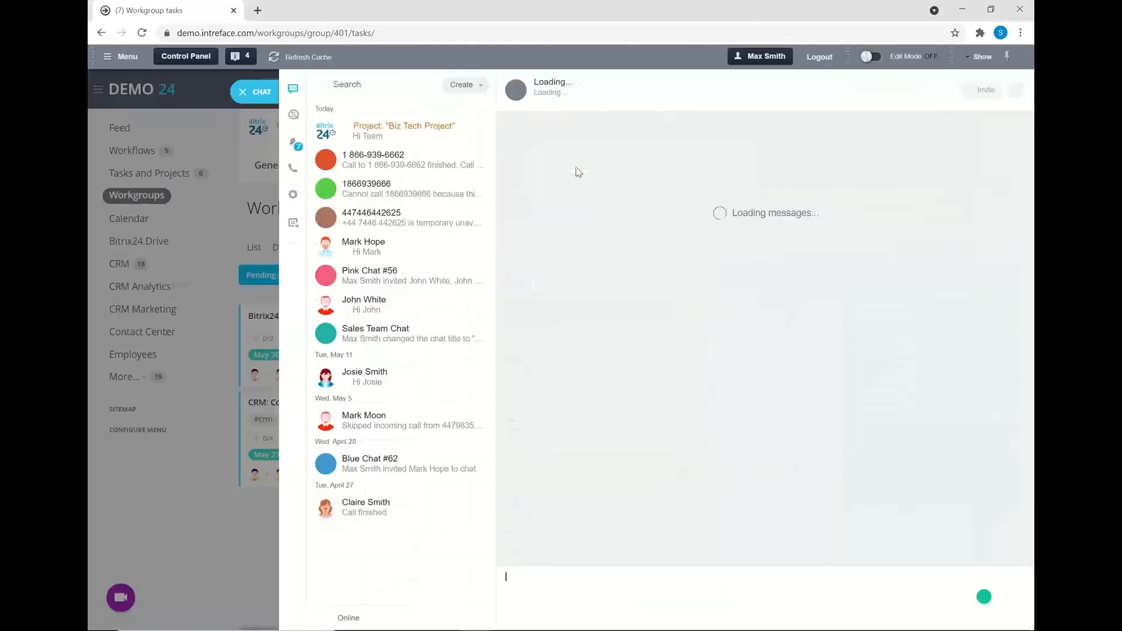
{"action": "left_click", "coordinate": [426, 186]}
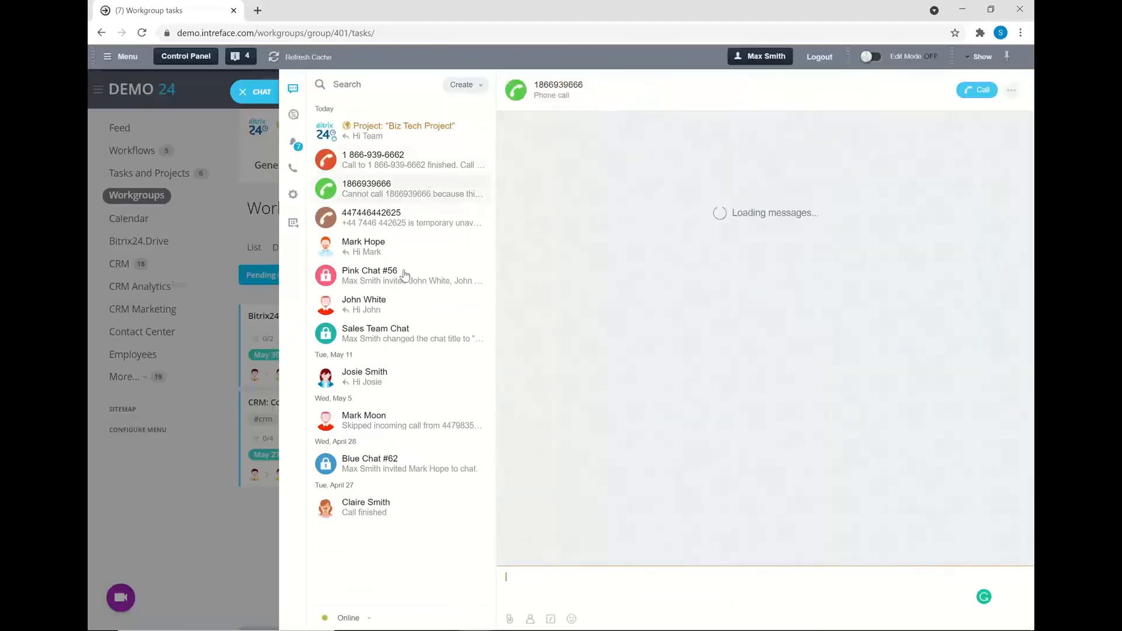
{"action": "left_click", "coordinate": [477, 256]}
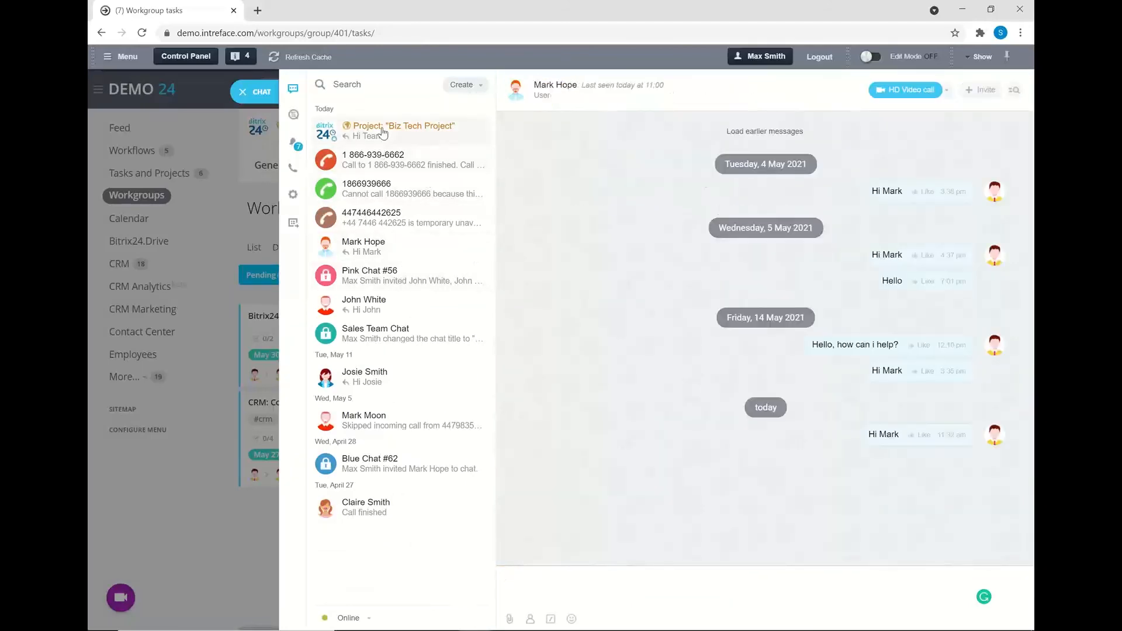
{"action": "left_click", "coordinate": [948, 92]}
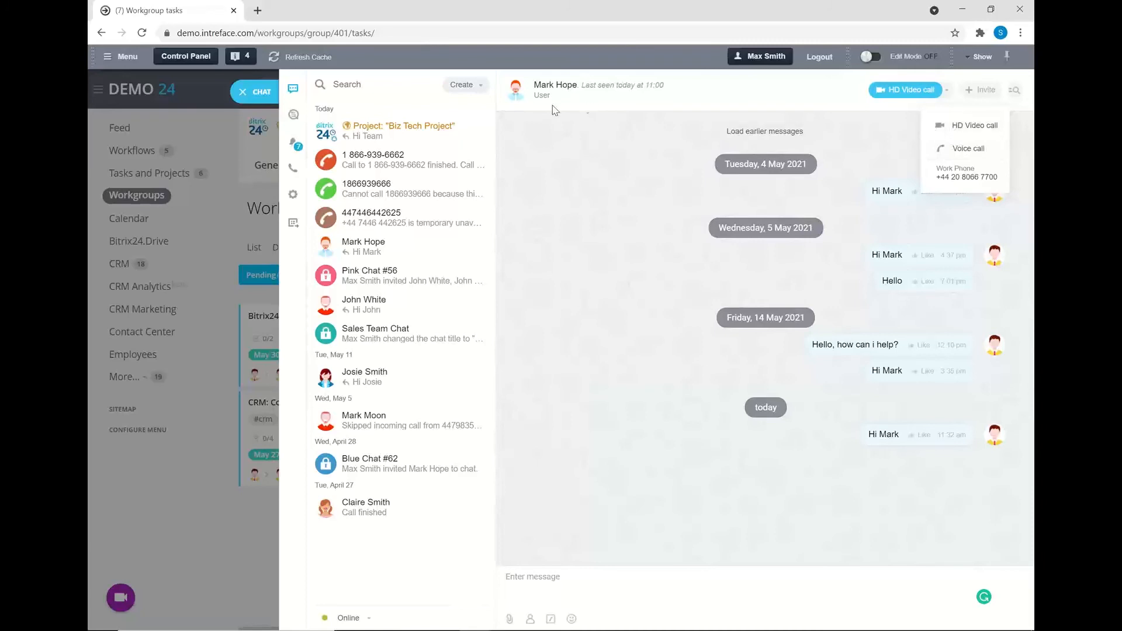
{"action": "left_click", "coordinate": [242, 95]}
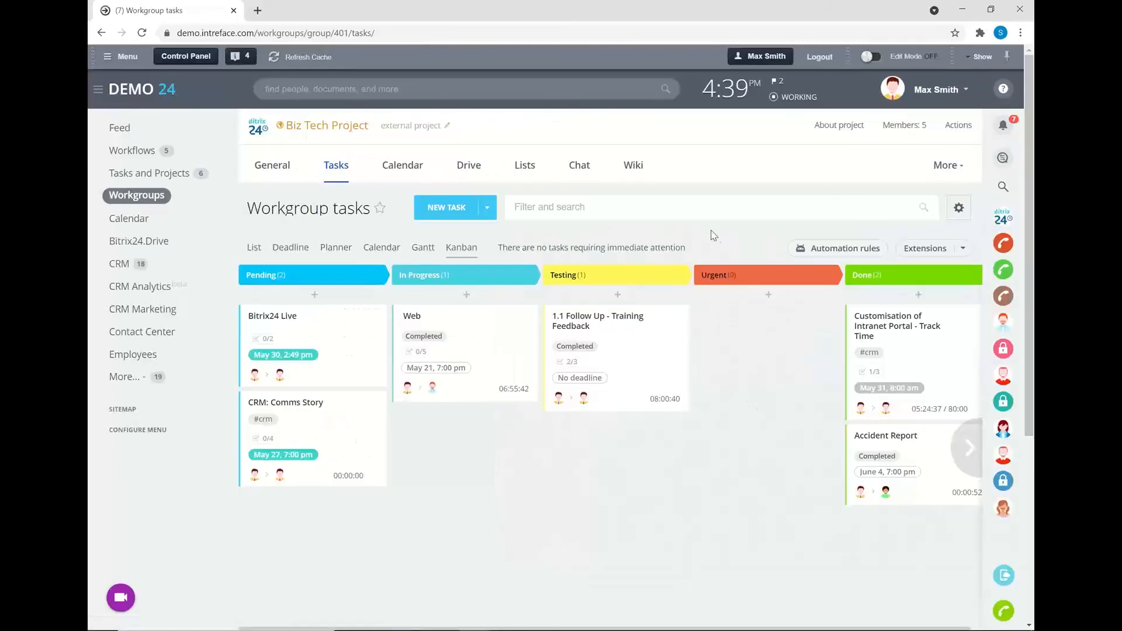
{"action": "key", "text": "alt+Tab"}
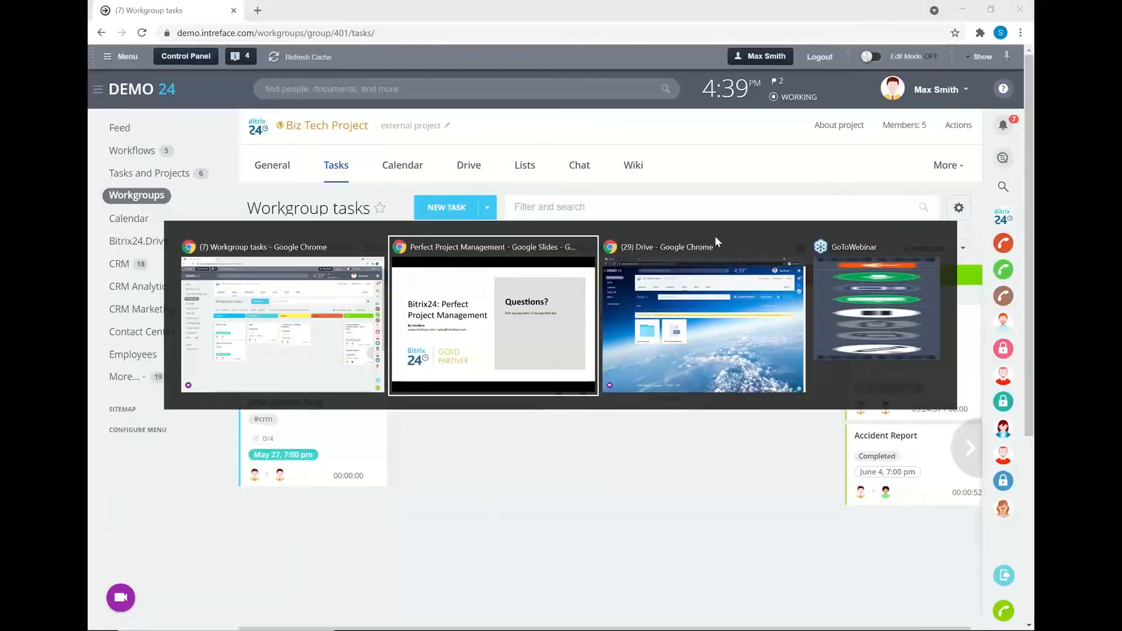